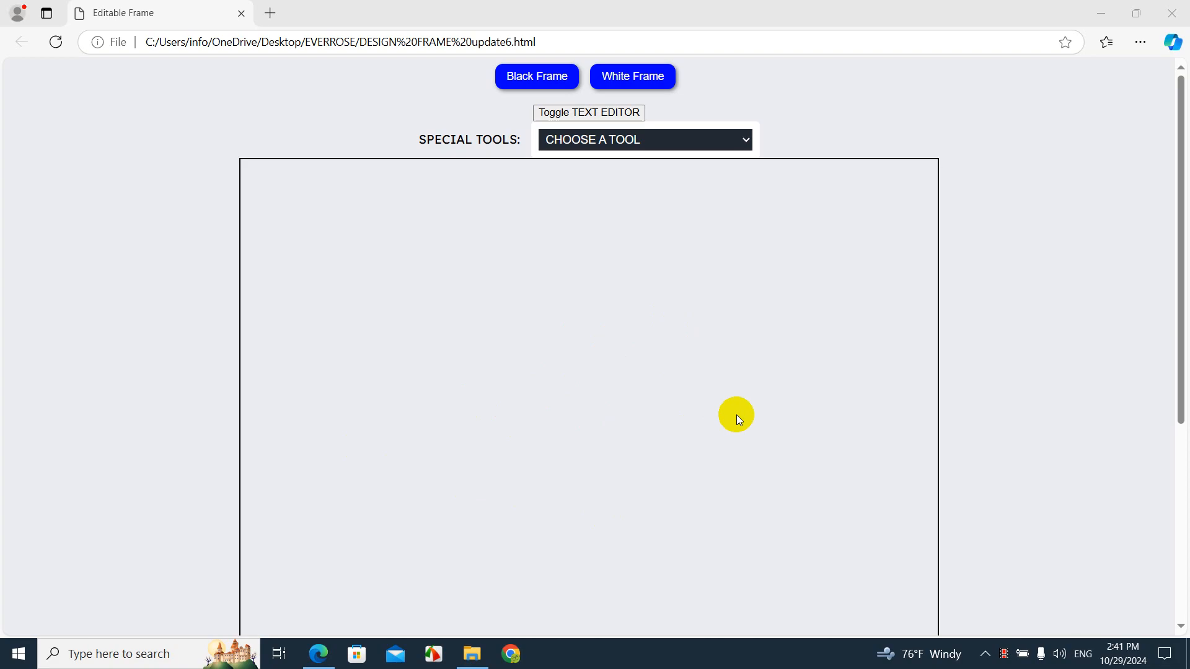
Step: Show the PNG editor with its image and shape tools beneath the empty design frame
scroll(736, 414, "down", 5)
left_click(615, 592)
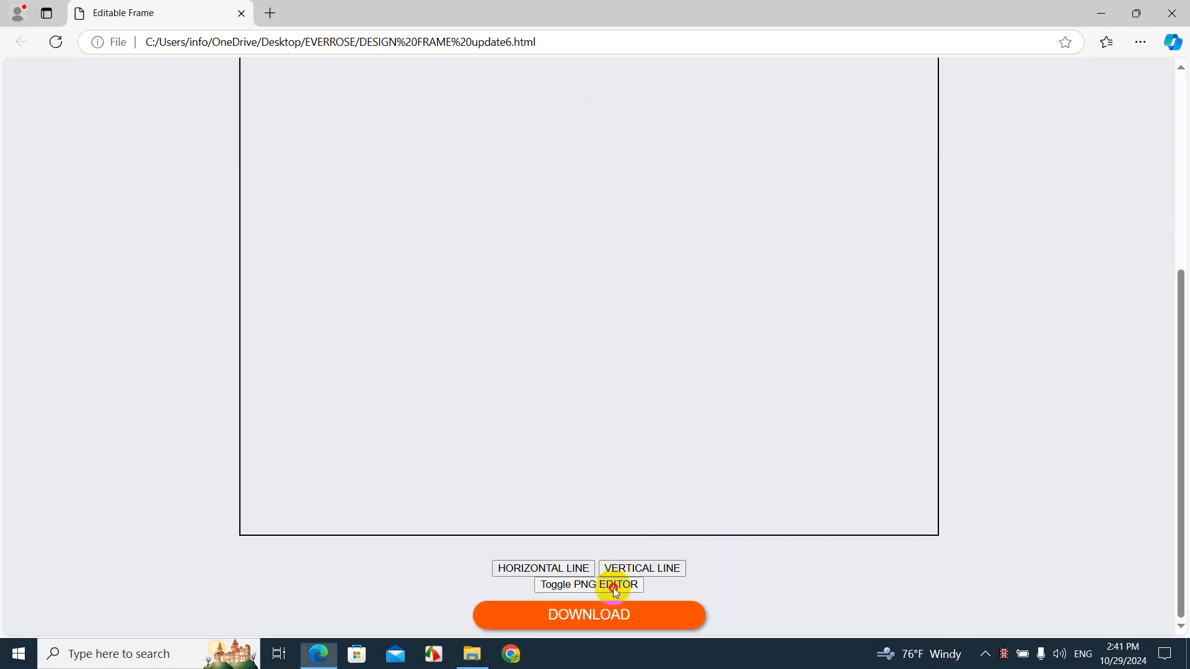
scroll(619, 549, "down", 4)
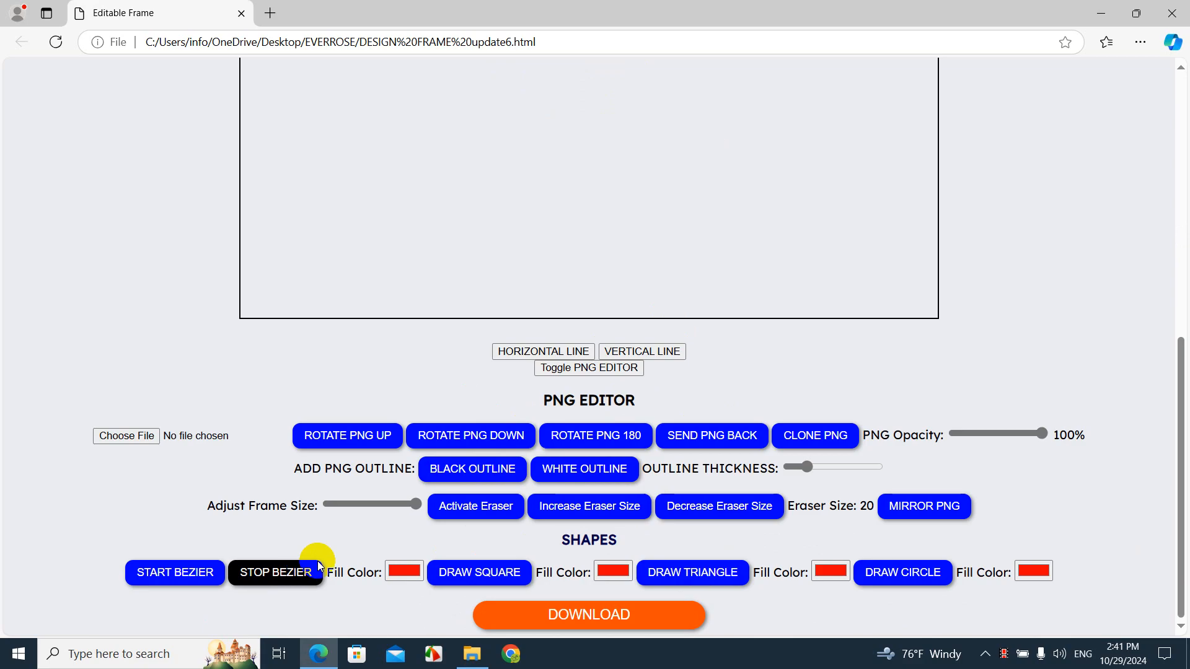
left_click(406, 570)
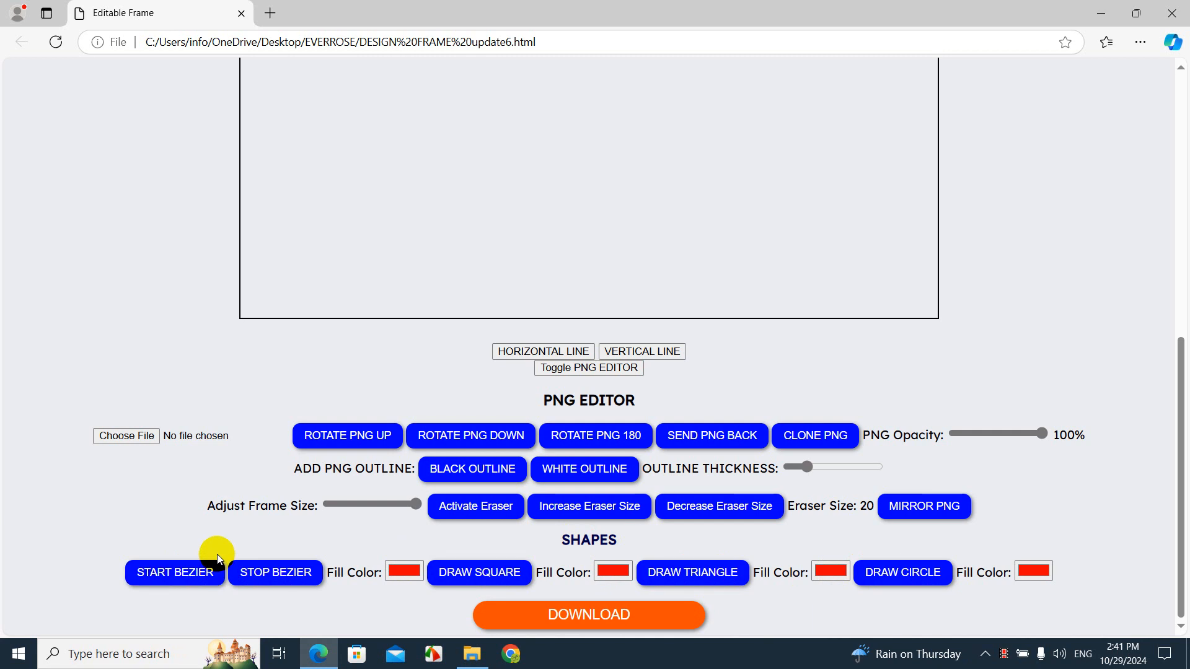
scroll(217, 554, "up", 6)
scroll(217, 554, "down", 6)
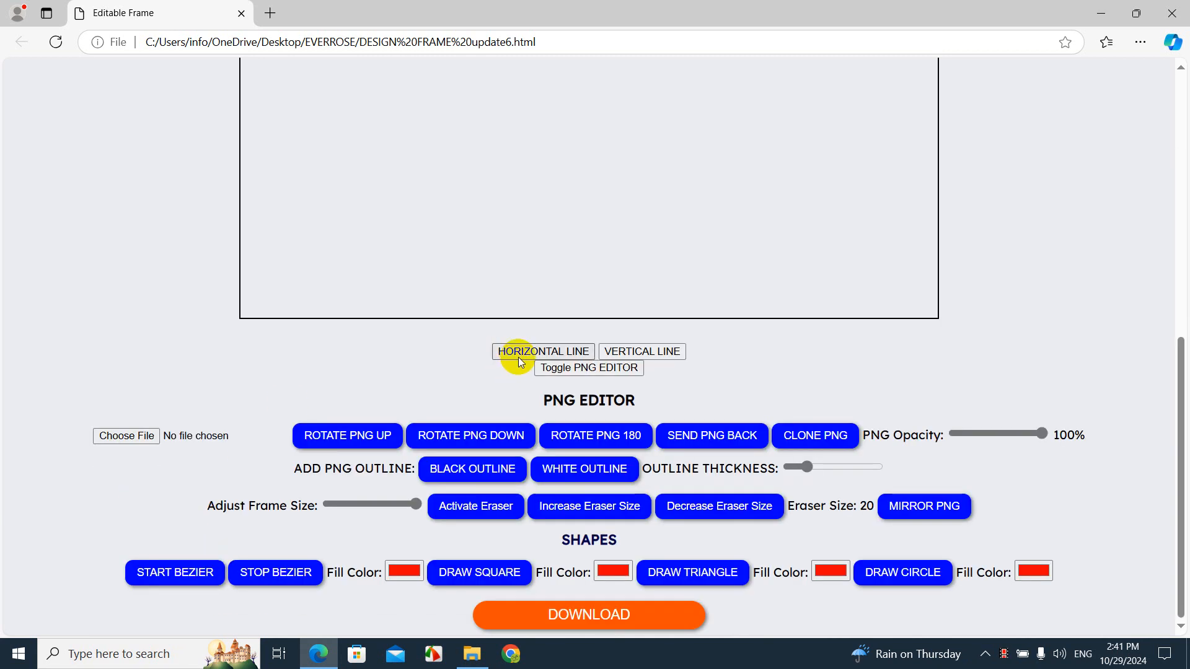
Step: Add a horizontal and a vertical guide line to the frame and lower the horizontal guide into the frame's lower part
left_click(572, 352)
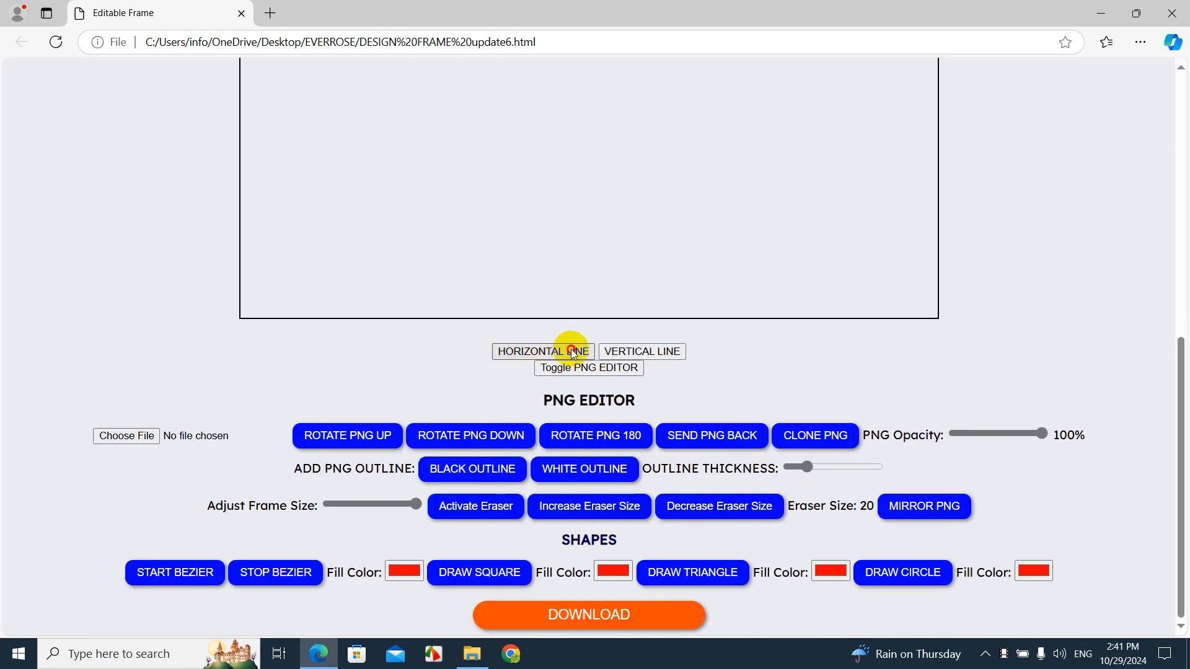
left_click(661, 350)
scroll(661, 348, "up", 5)
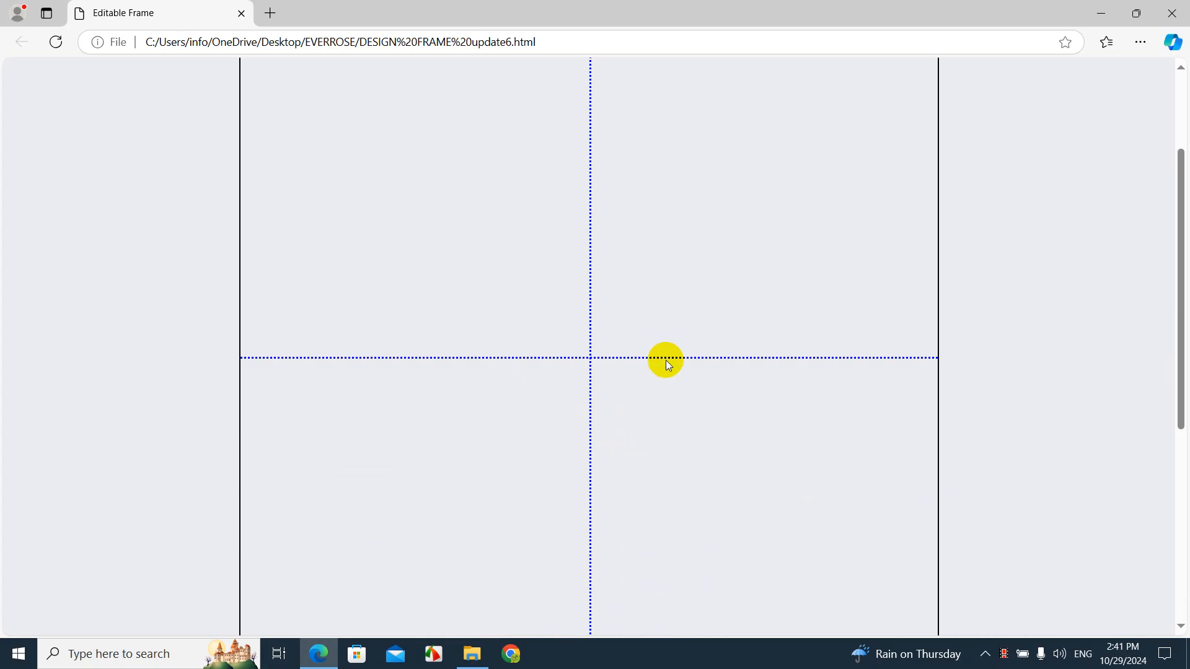
left_click_drag(665, 358, 688, 598)
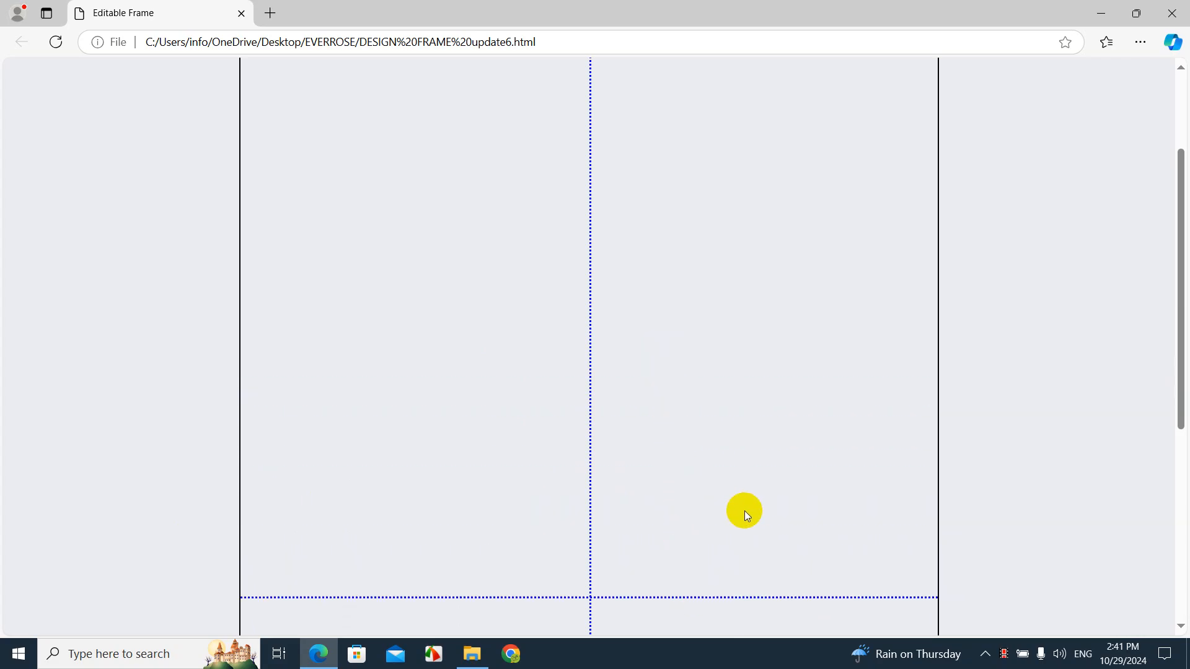
Step: Draw a red triangle and align its base with the horizontal guide and its apex with the vertical guide
scroll(745, 511, "down", 6)
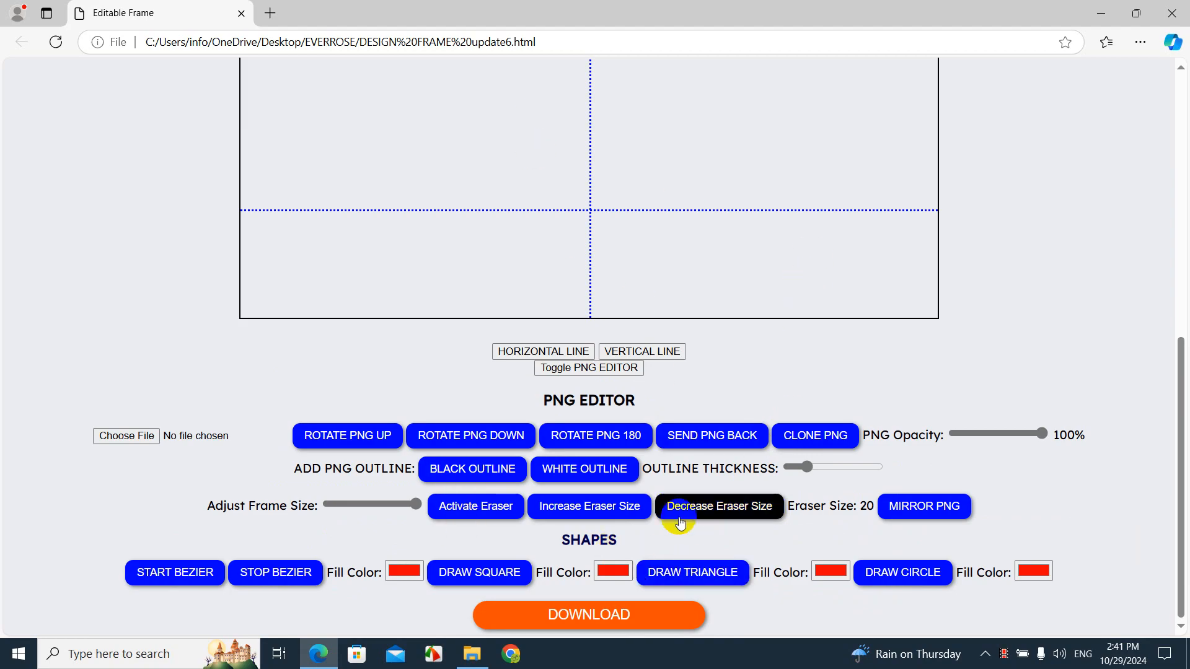
scroll(680, 521, "up", 6)
left_click_drag(1182, 286, 1181, 339)
left_click_drag(511, 253, 784, 411)
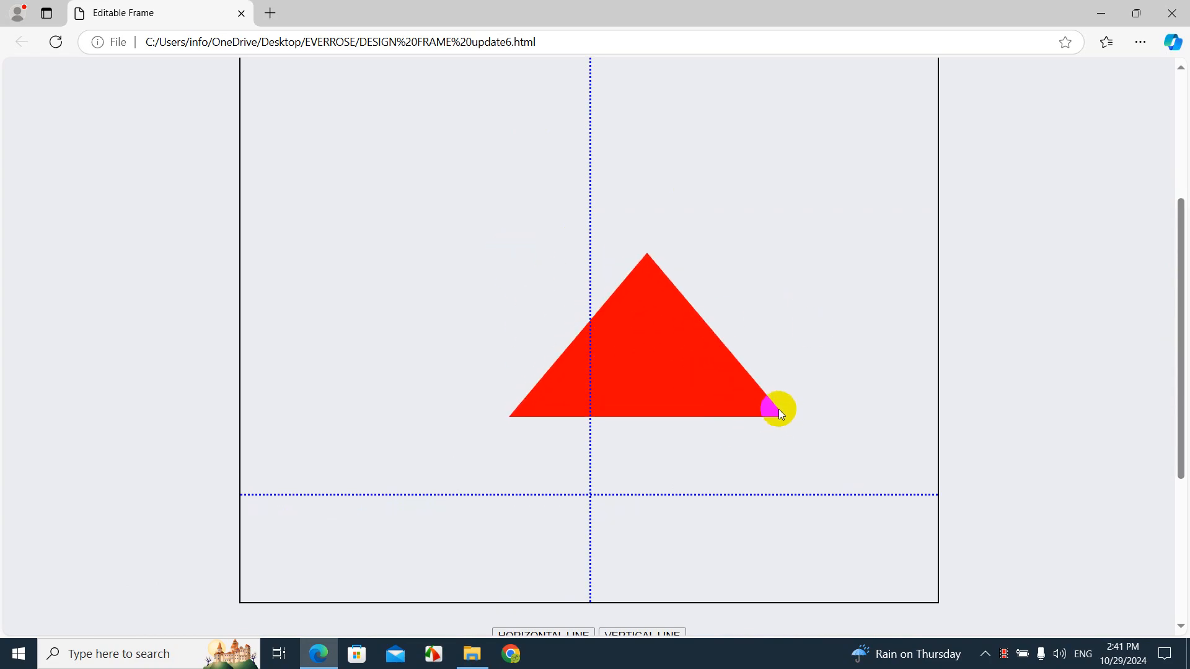
mouse_move(663, 370)
left_mouse_down()
mouse_move(641, 437)
mouse_move(609, 450)
left_mouse_up()
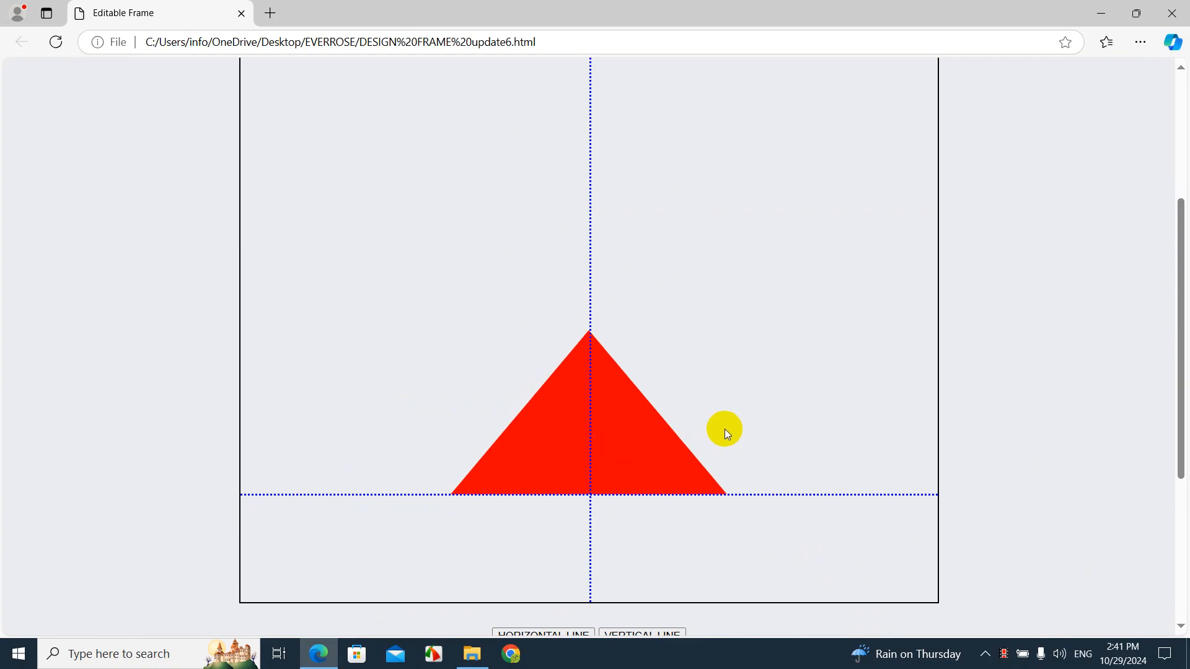
Step: Trace a closed Bezier roof outline over the triangle, with a narrow band along both slopes and a pointed eave extending outward on each side
scroll(724, 428, "down", 5)
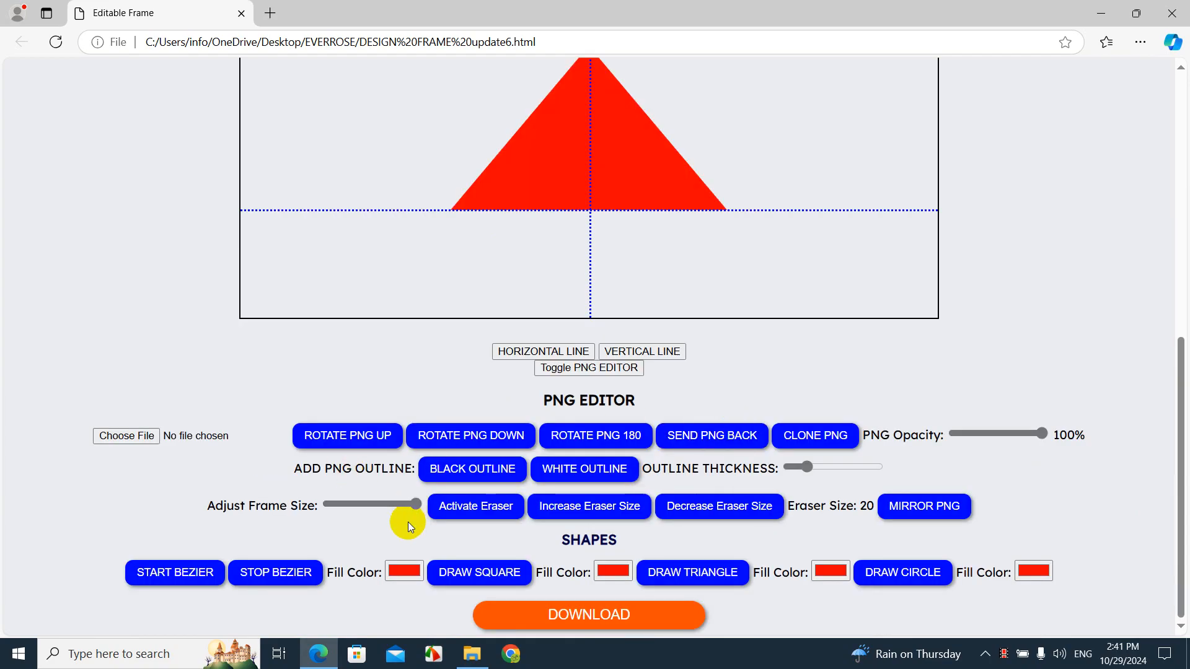
left_click(173, 574)
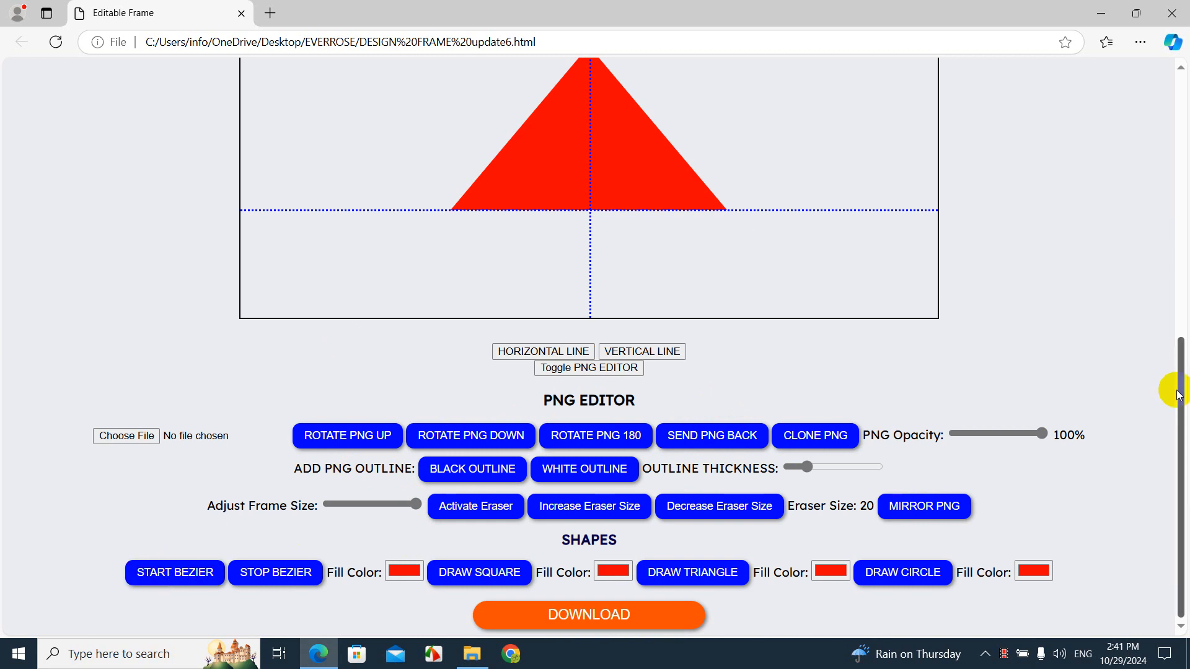
left_click_drag(1181, 395, 1176, 332)
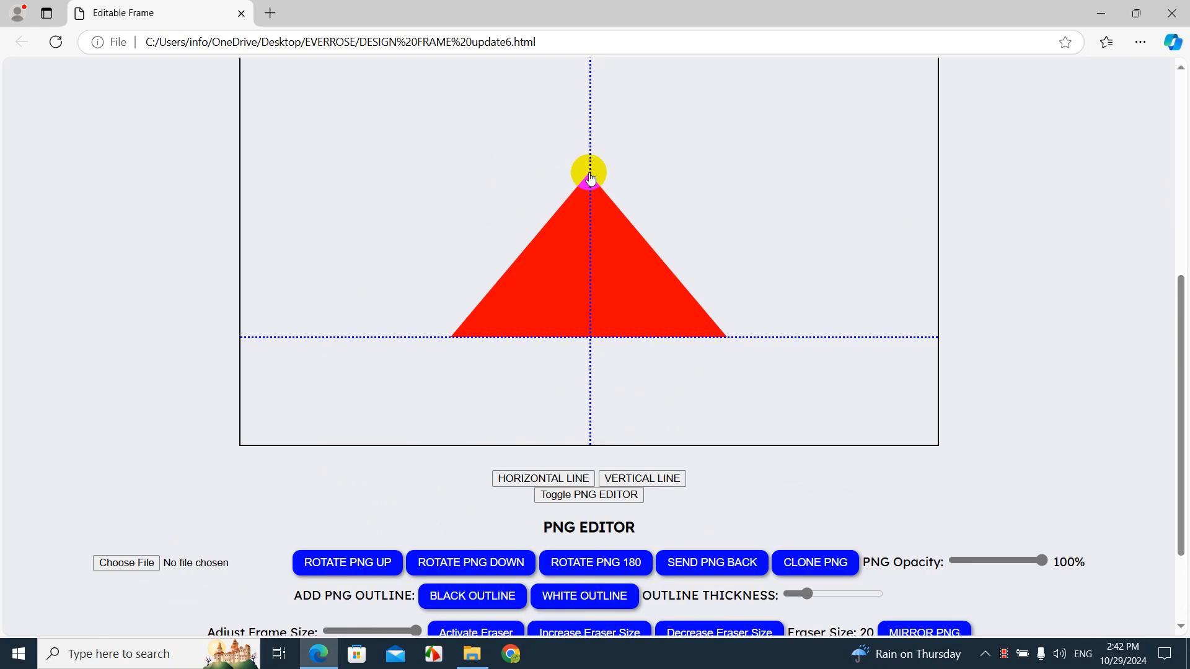
left_click(711, 321)
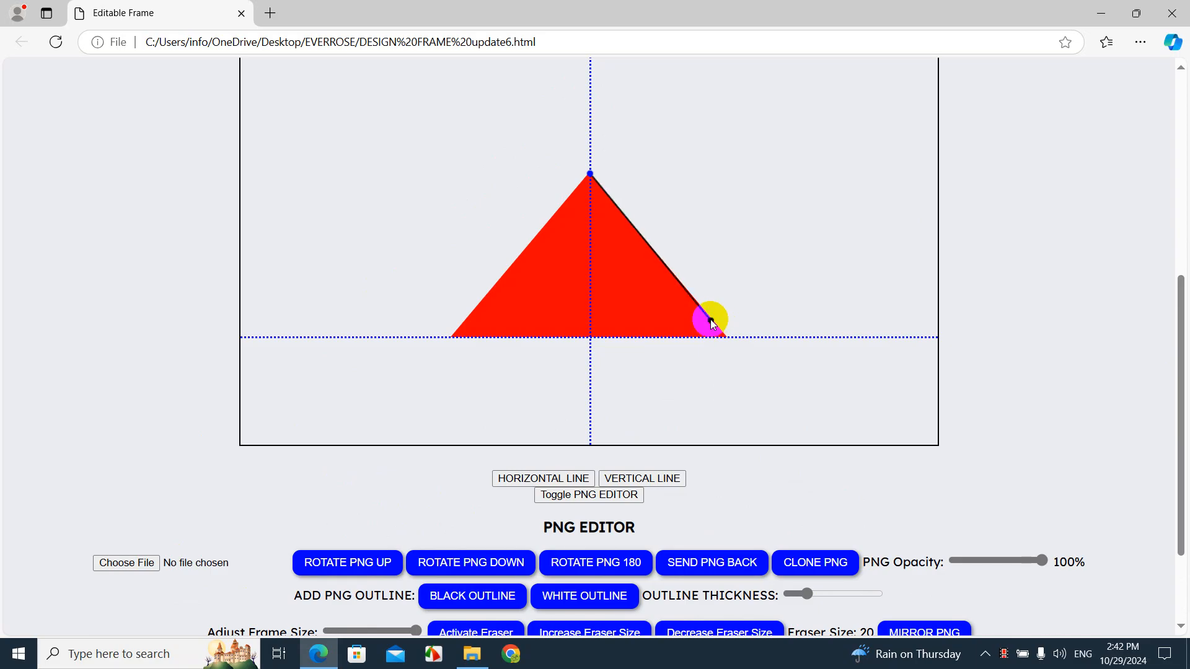
left_click(835, 336)
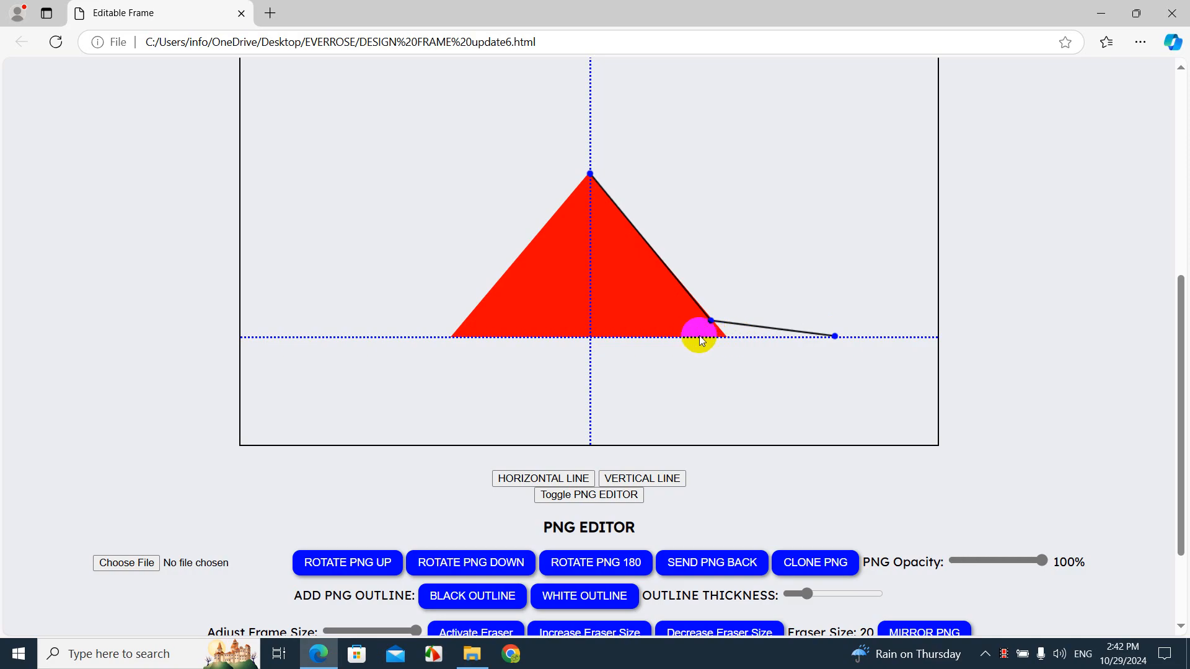
left_click(700, 337)
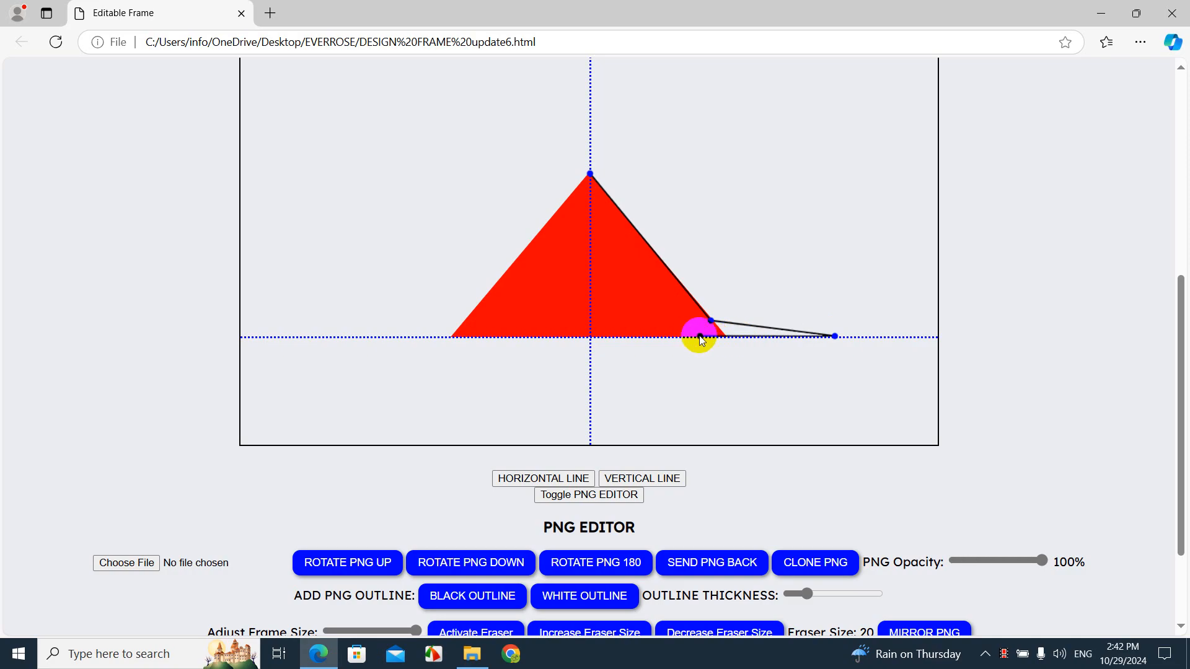
left_click(590, 196)
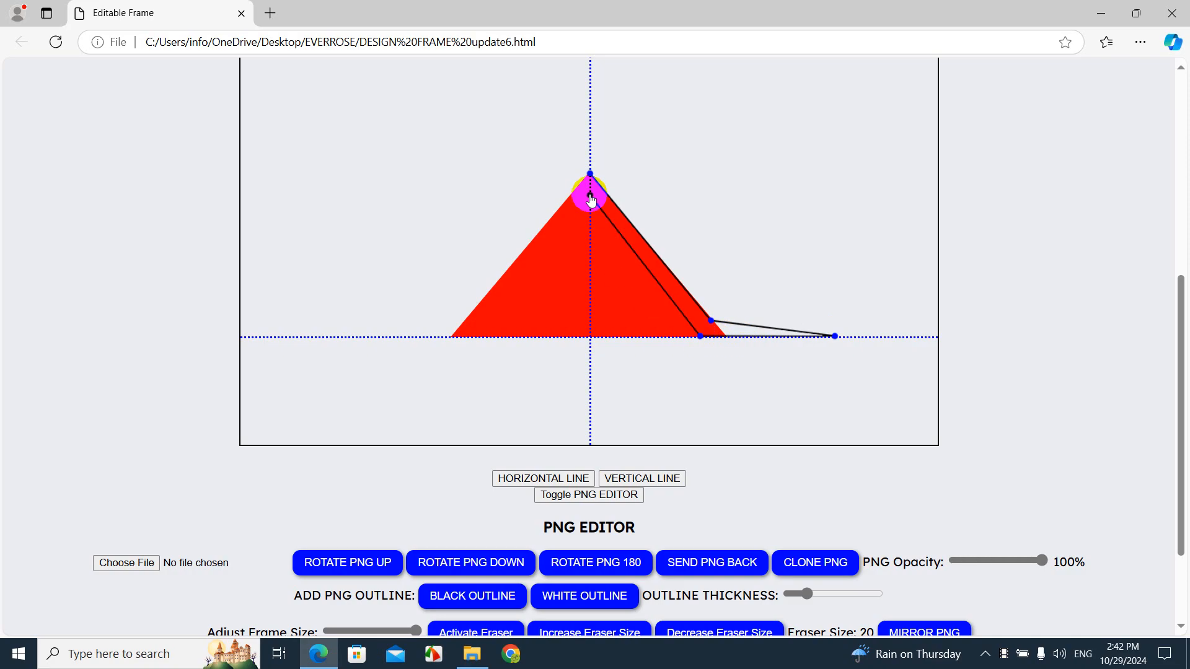
left_click(469, 337)
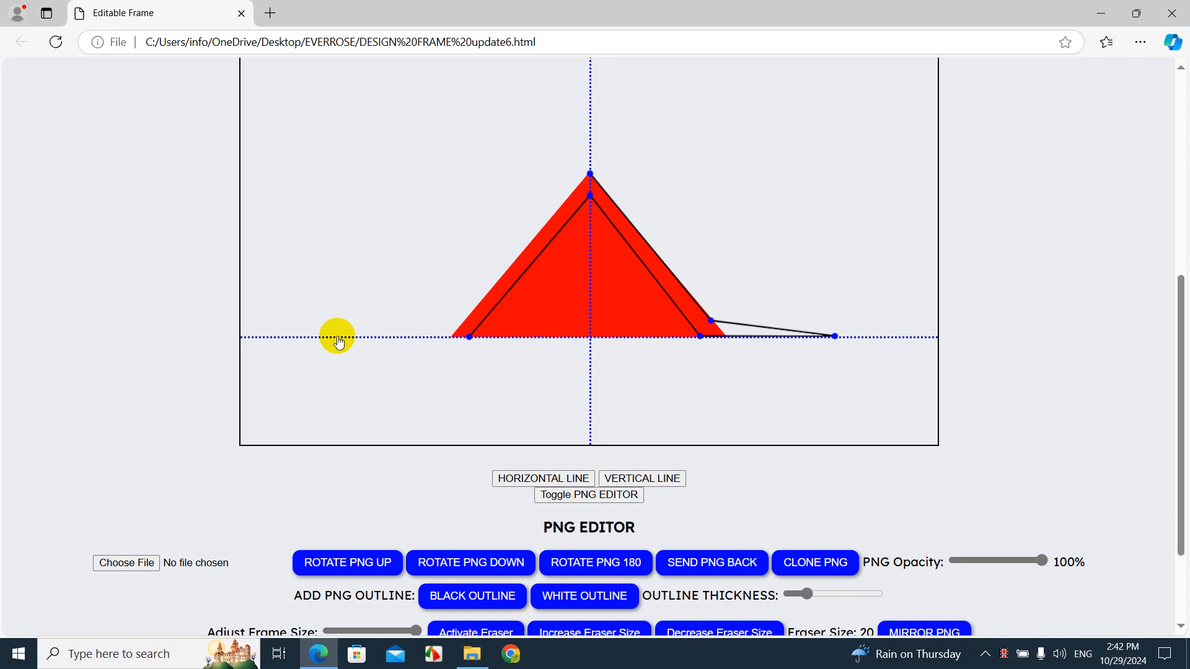
left_click(336, 338)
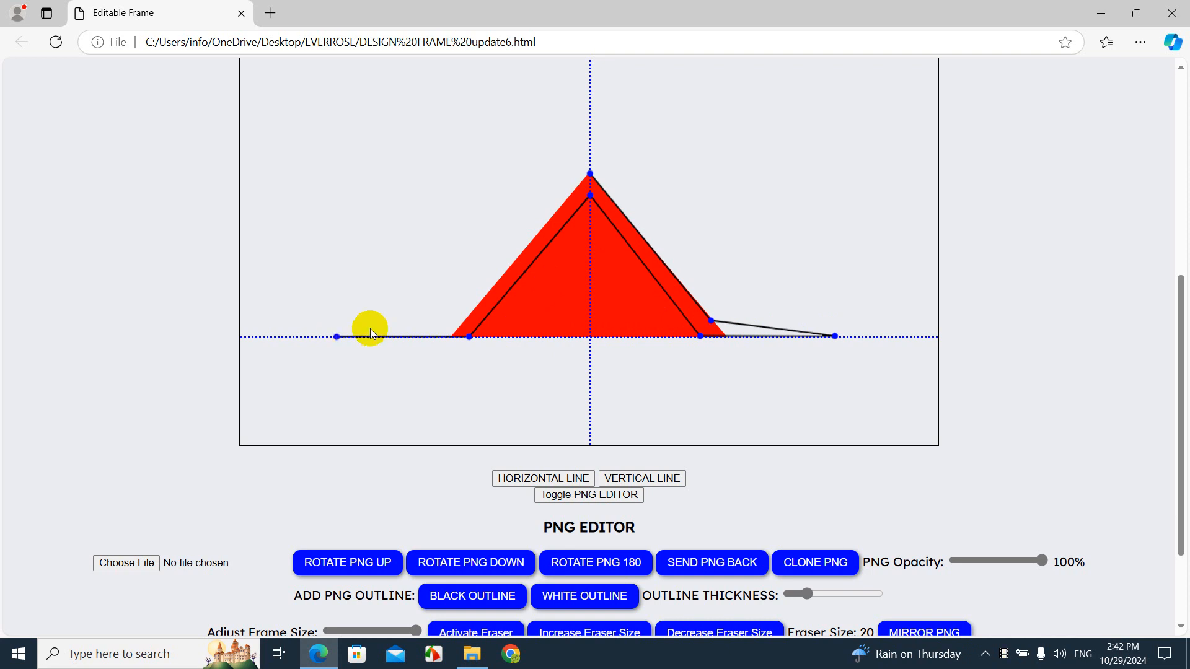
left_click(466, 320)
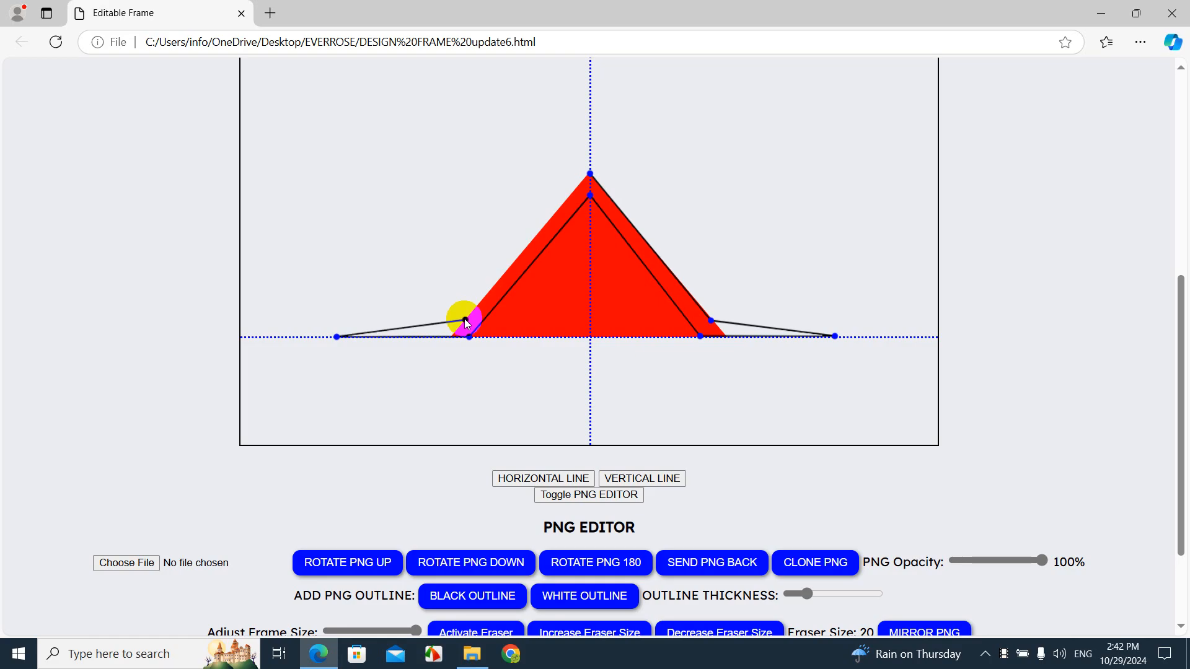
right_click(590, 176)
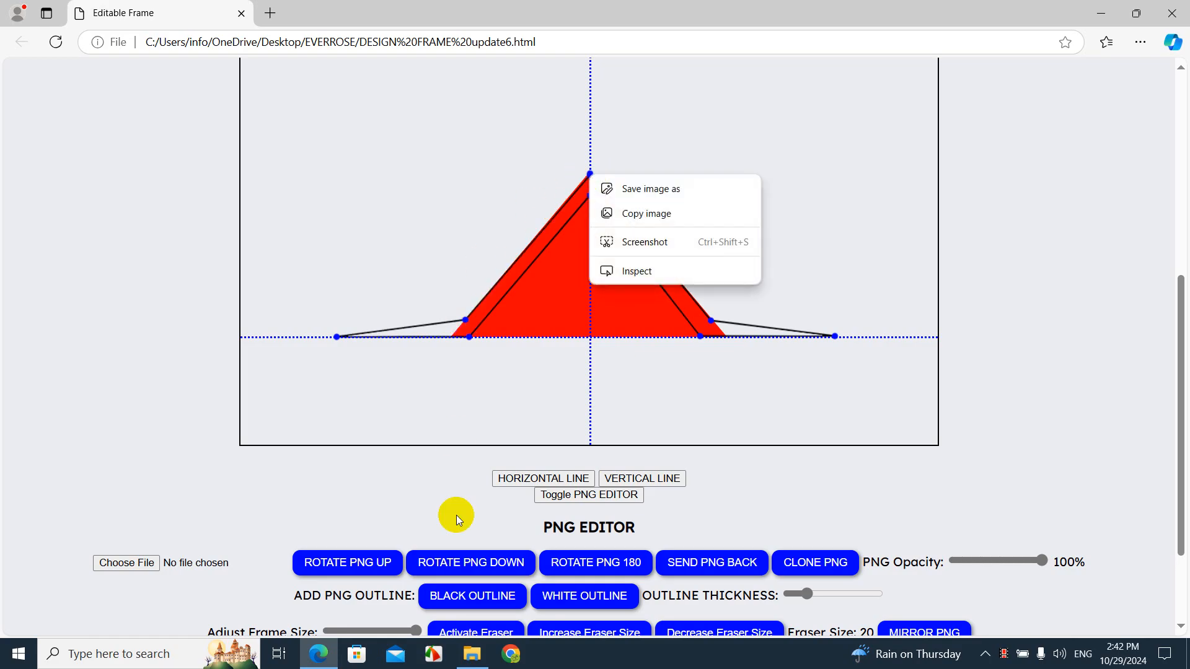
Step: Set the Bezier fill color to black and finish the roof outline as a filled shape
scroll(393, 575, "down", 2)
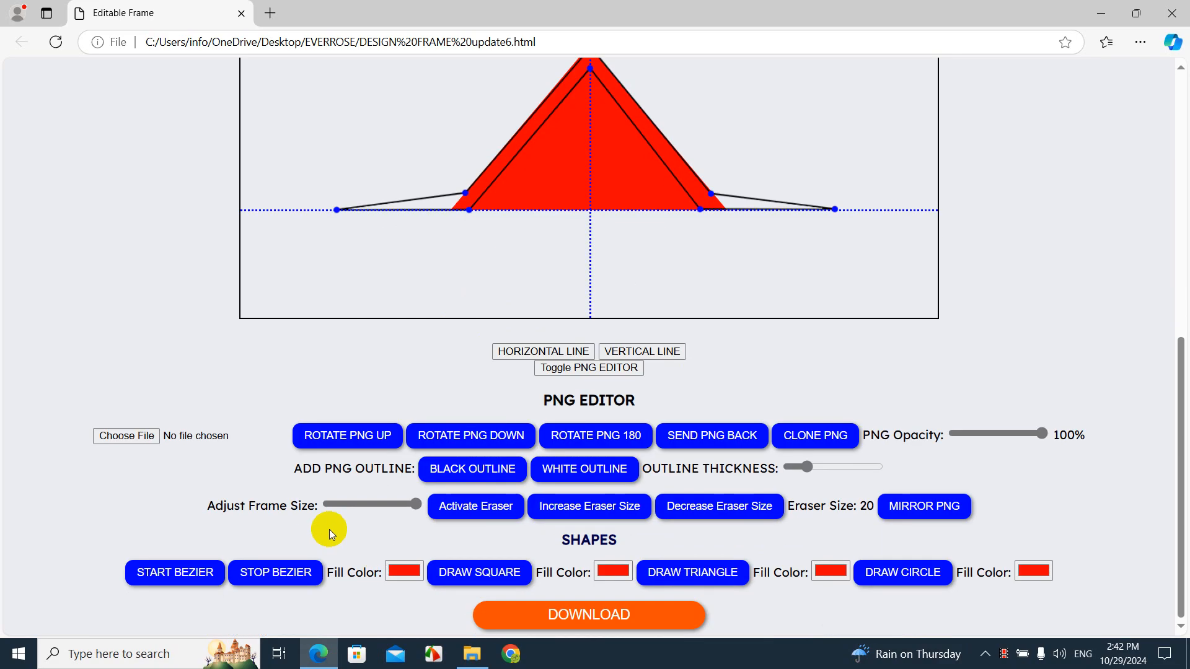
left_click(398, 570)
left_click(402, 487)
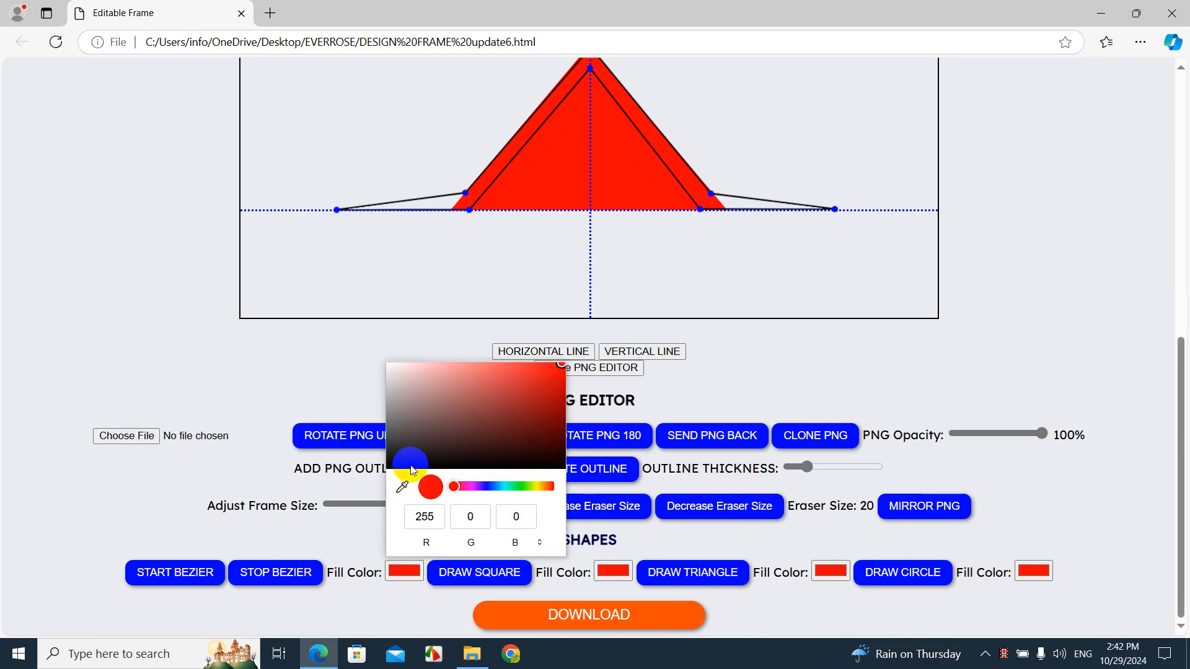
left_click(381, 473)
left_click(279, 569)
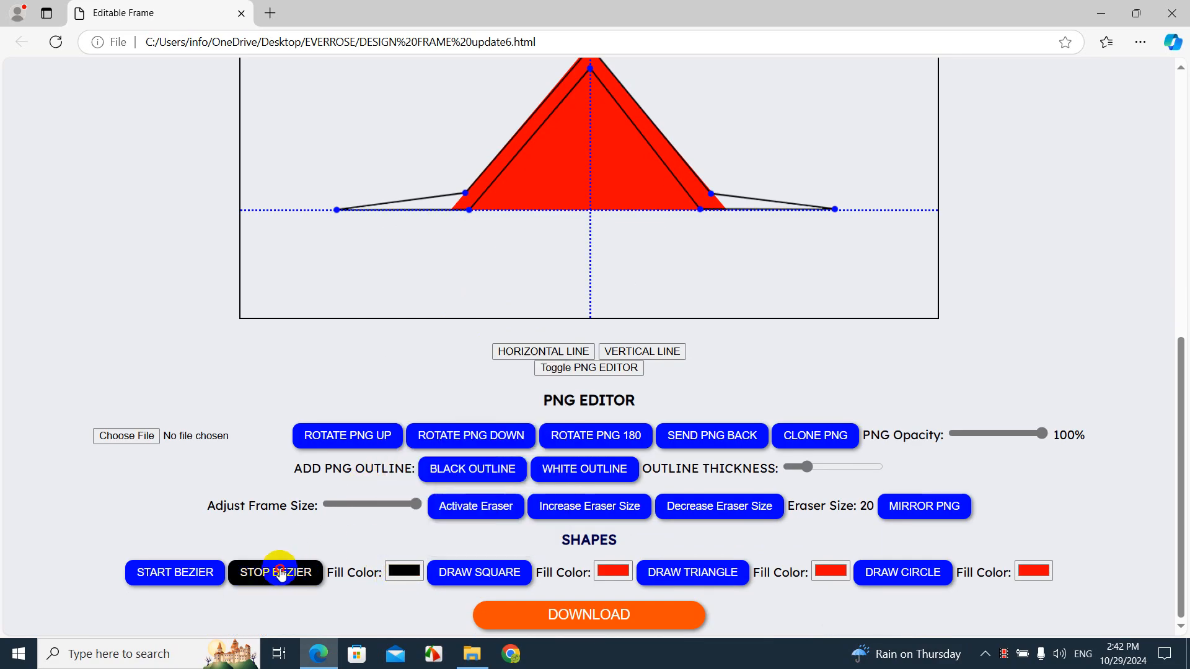
scroll(248, 396, "up", 2)
scroll(248, 395, "down", 2)
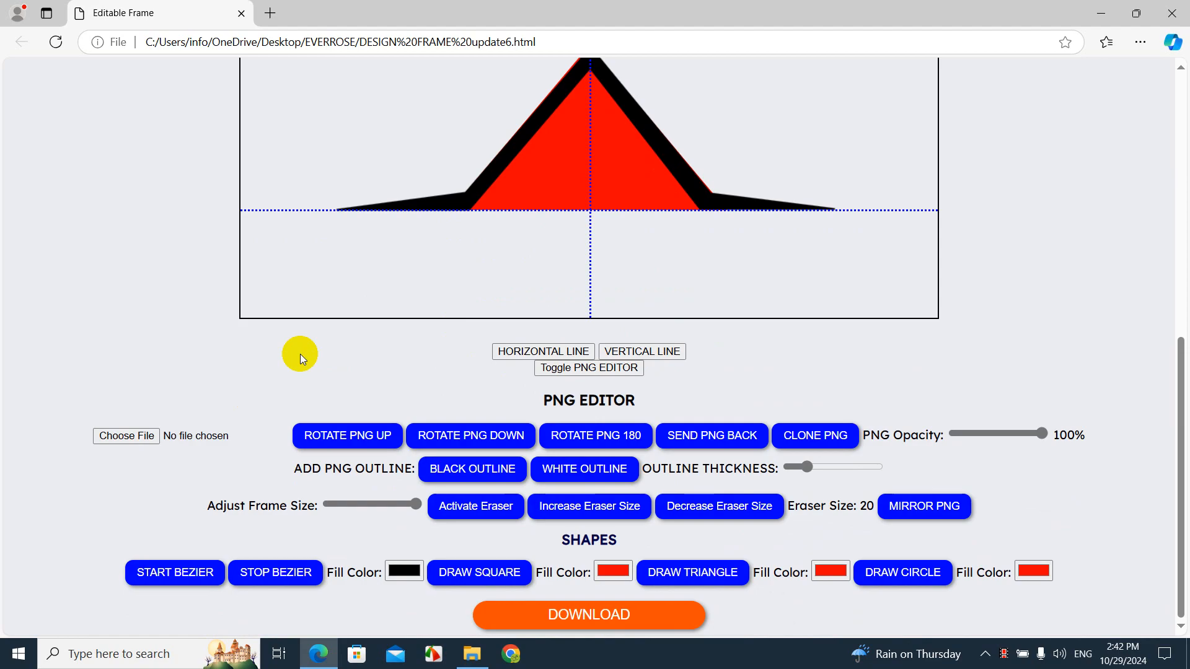
Step: Move the red triangle out of the frame and realign the black roof with its base and peak on the guide lines
left_click_drag(439, 199, 478, 44)
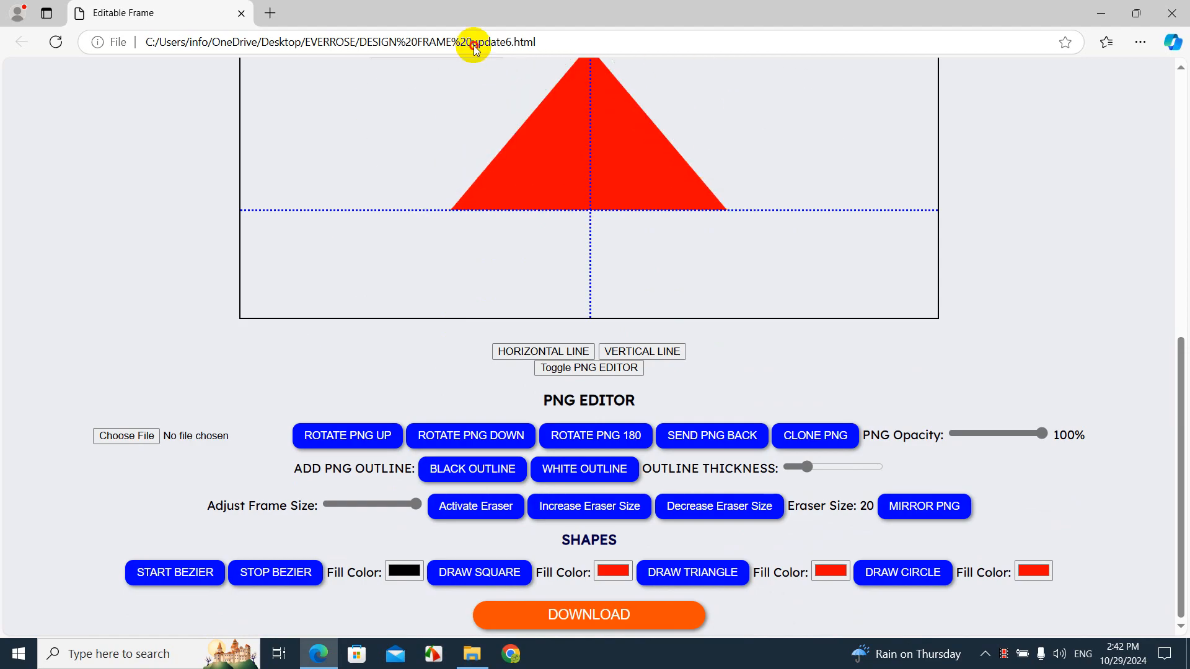
left_click_drag(513, 189, 2, 286)
scroll(93, 256, "up", 9)
scroll(444, 427, "down", 6)
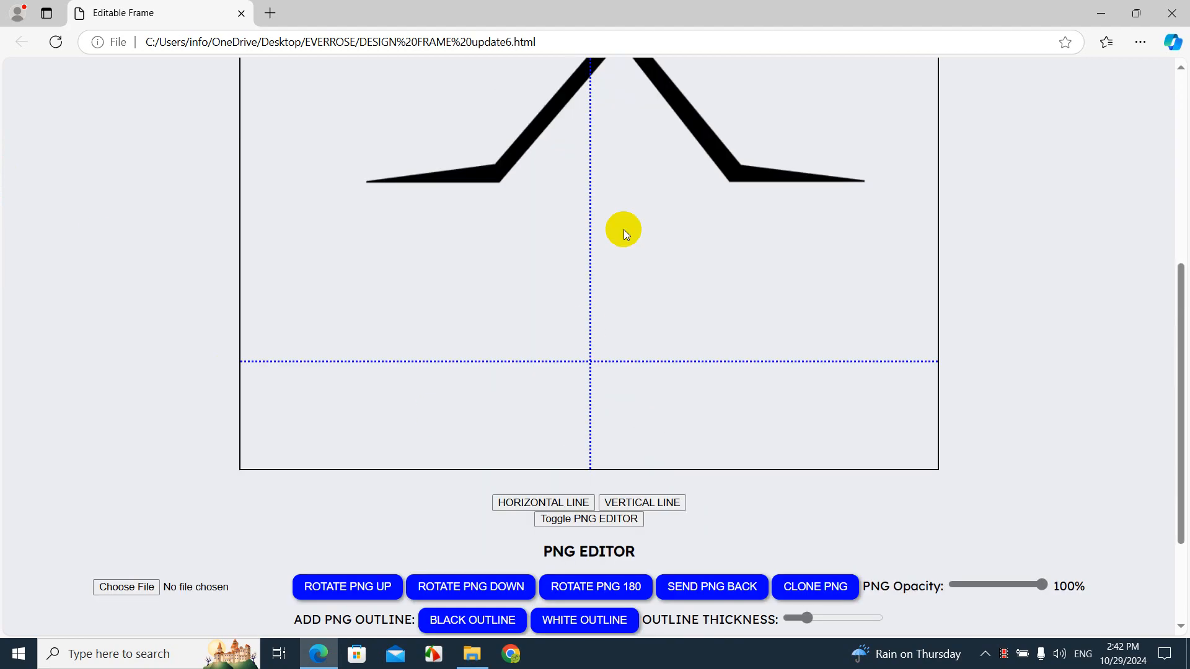
left_click_drag(697, 147, 679, 321)
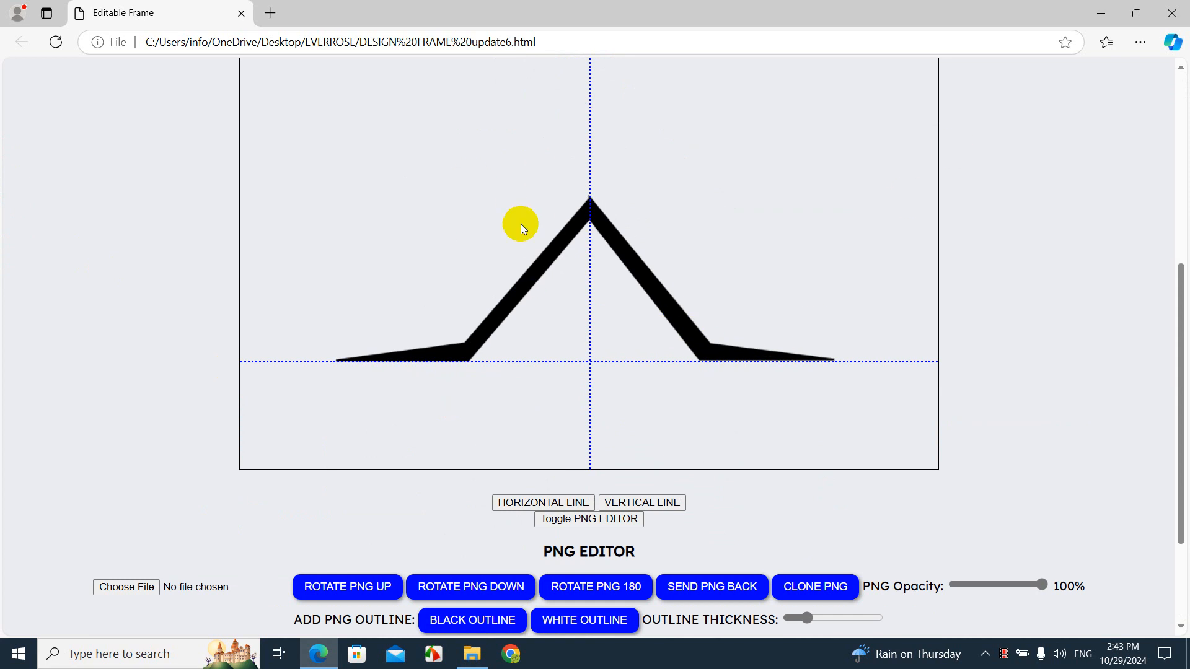
Step: Raise the horizontal guide line so it crosses the black roof just below its peak
scroll(502, 318, "down", 3)
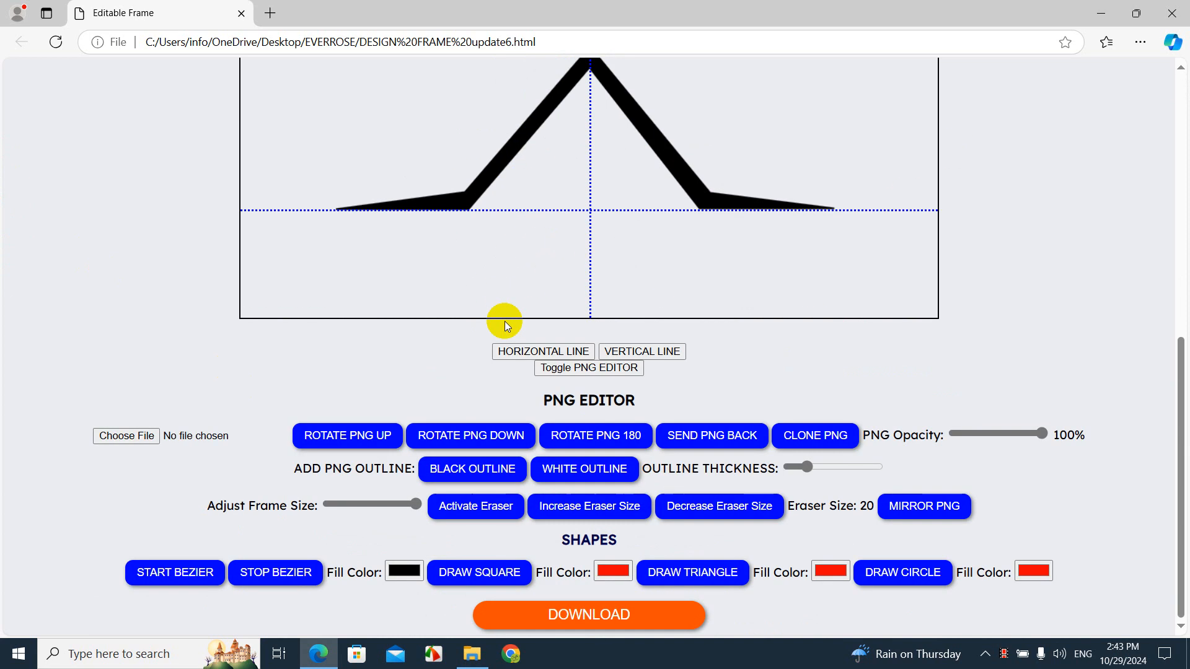
left_click(304, 211)
left_click_drag(305, 211, 303, 91)
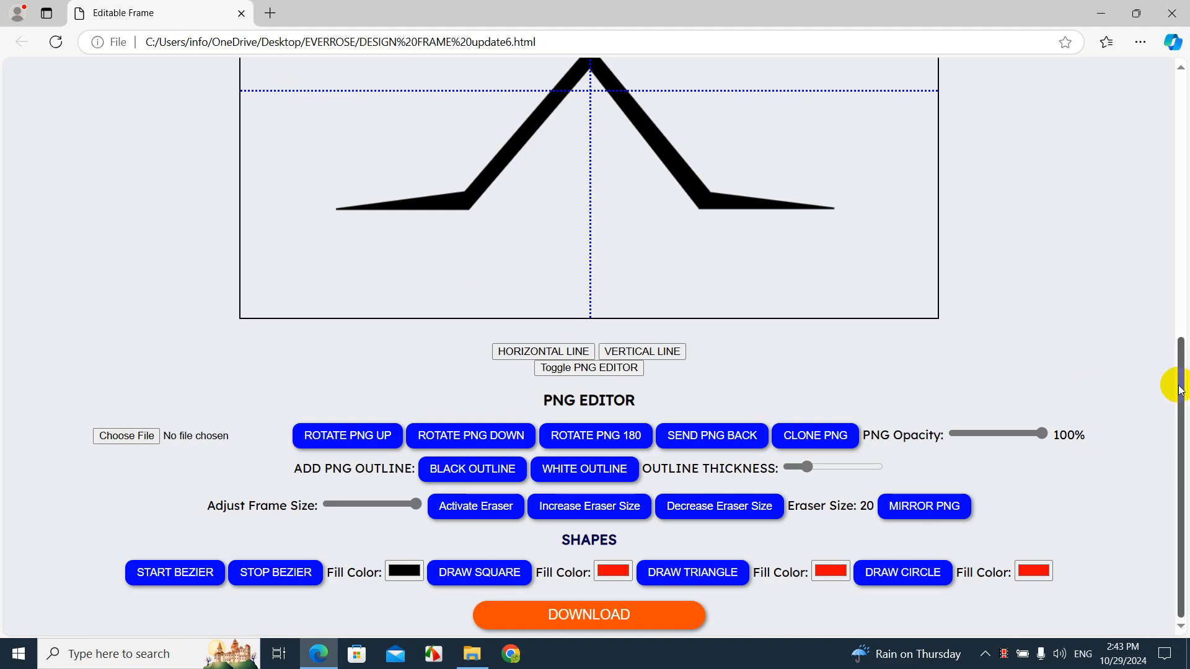
Step: Trace a smaller closed Bezier gable beside the roof's left slope, with its peak on the horizontal guide, and finish it as a black filled shape
left_click_drag(1178, 391, 1183, 364)
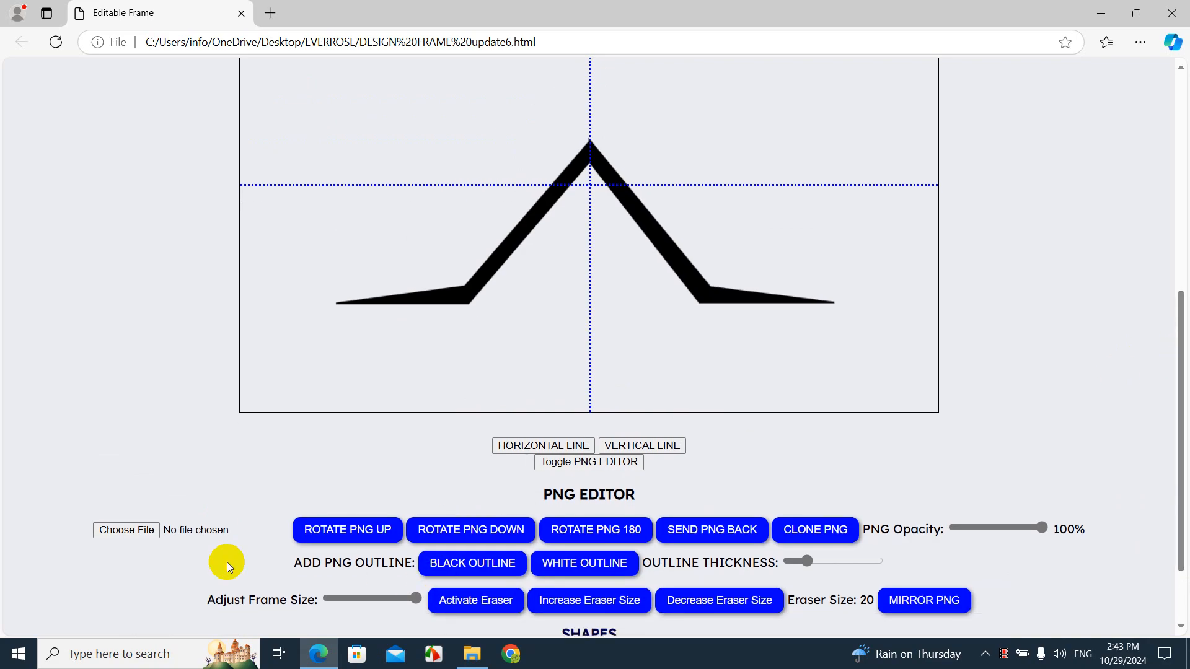
scroll(434, 561, "down", 2)
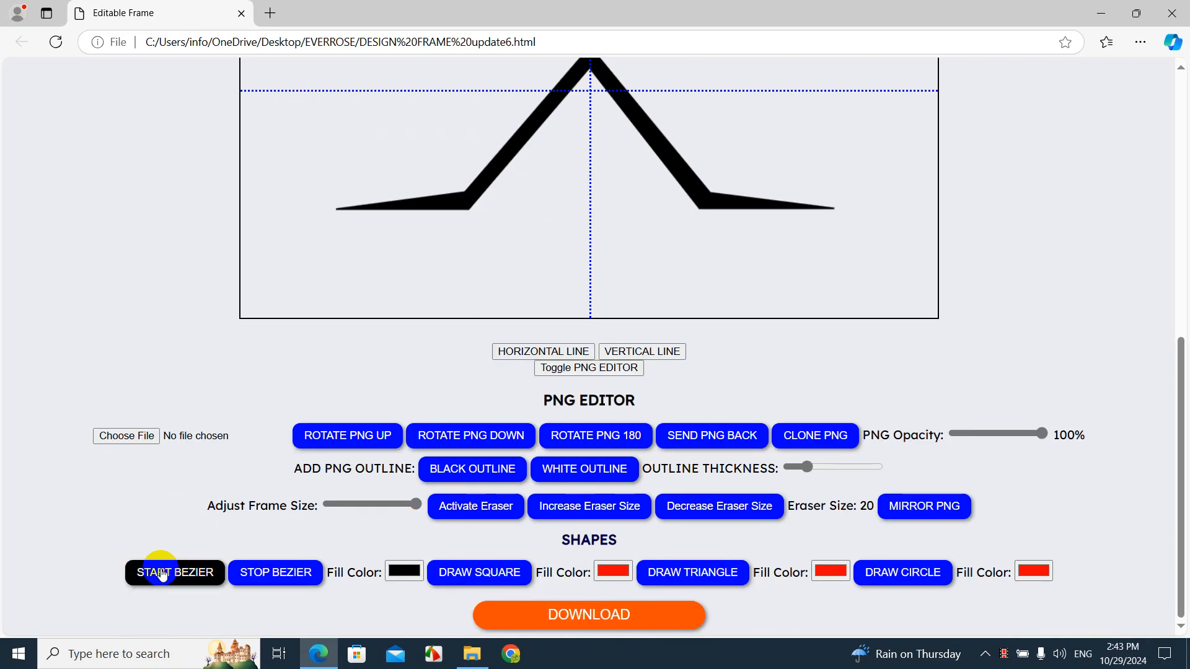
scroll(186, 545, "up", 5)
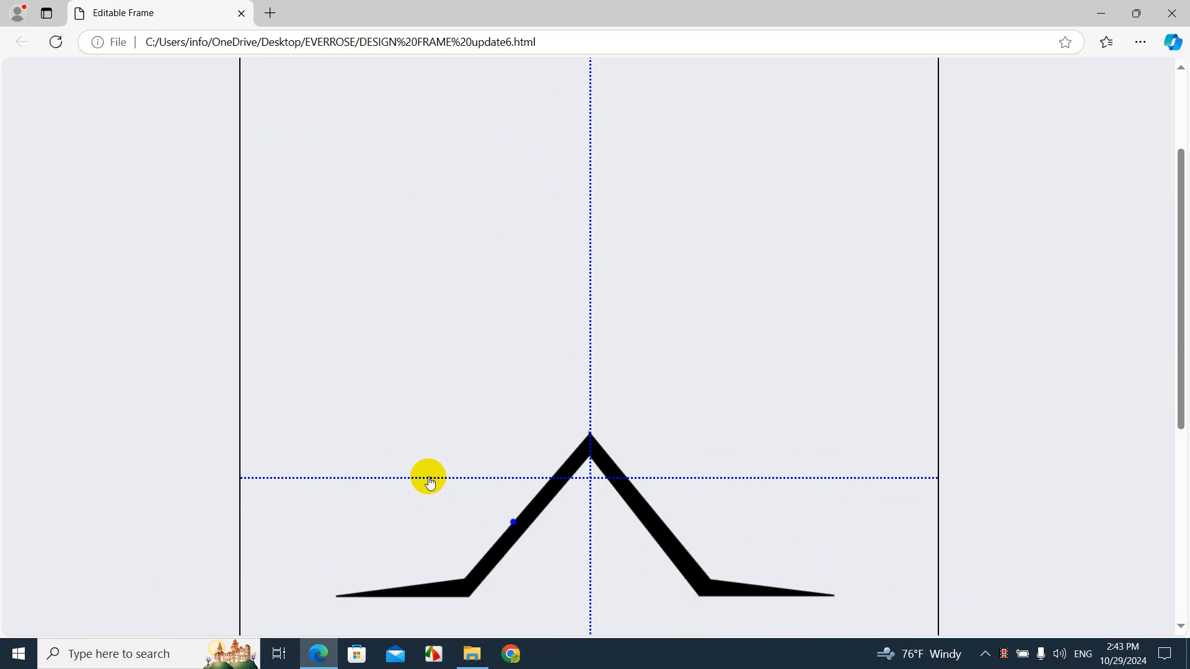
left_click(429, 478)
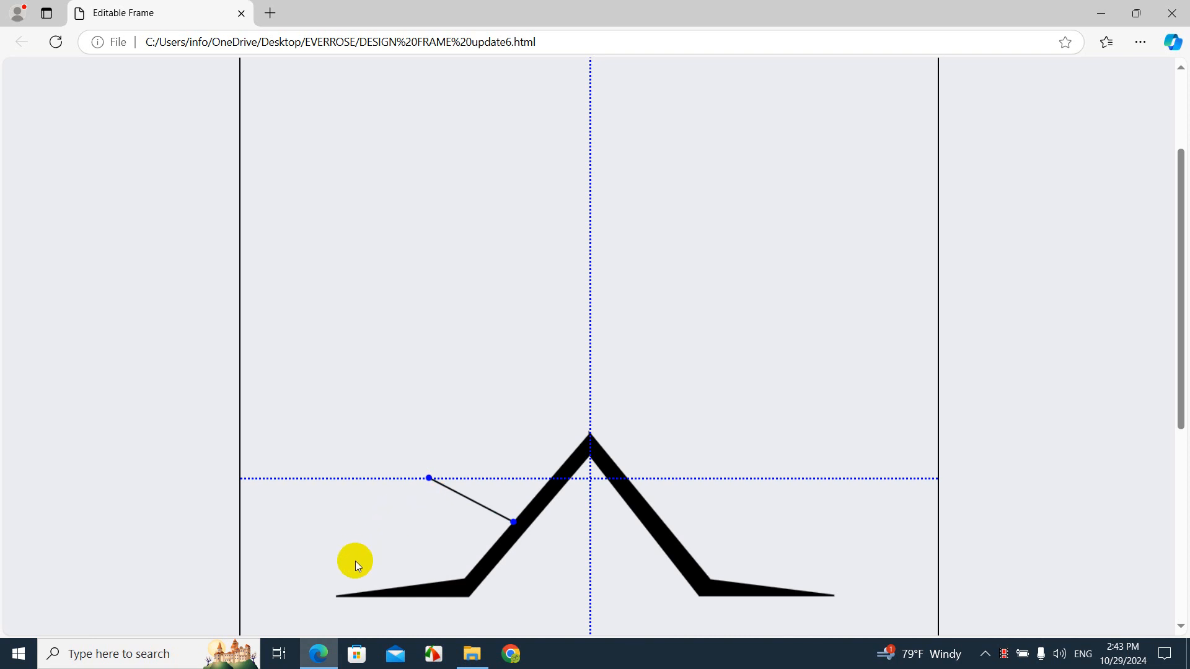
left_click(357, 562)
left_click(373, 563)
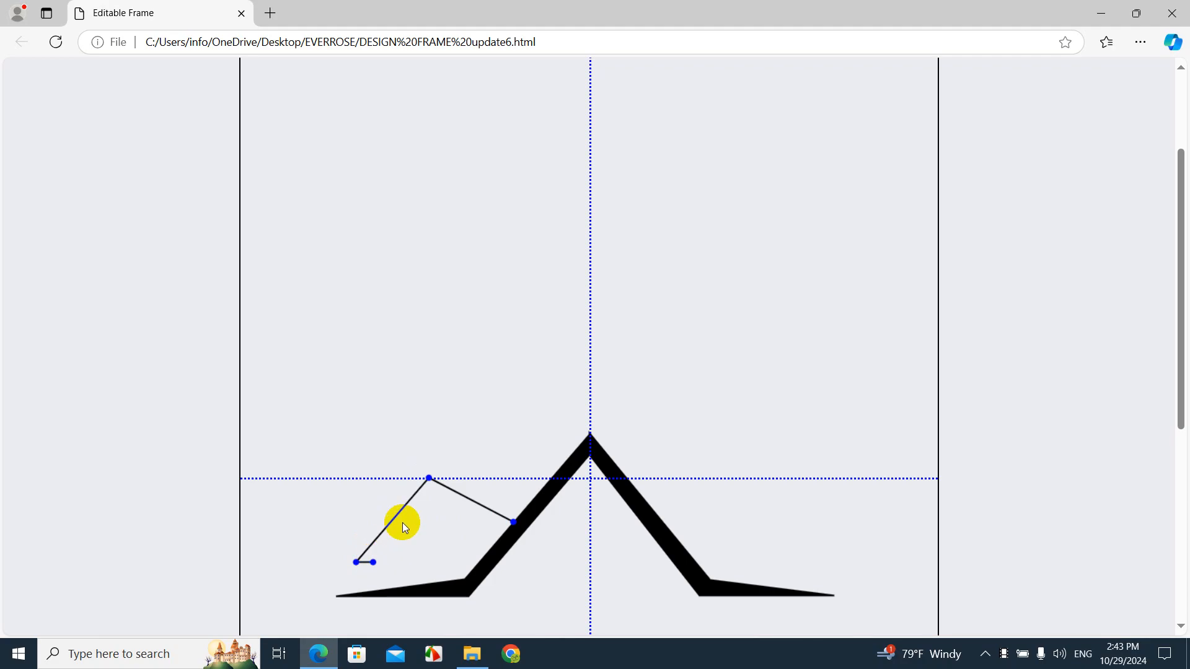
left_click(429, 489)
left_click(482, 555)
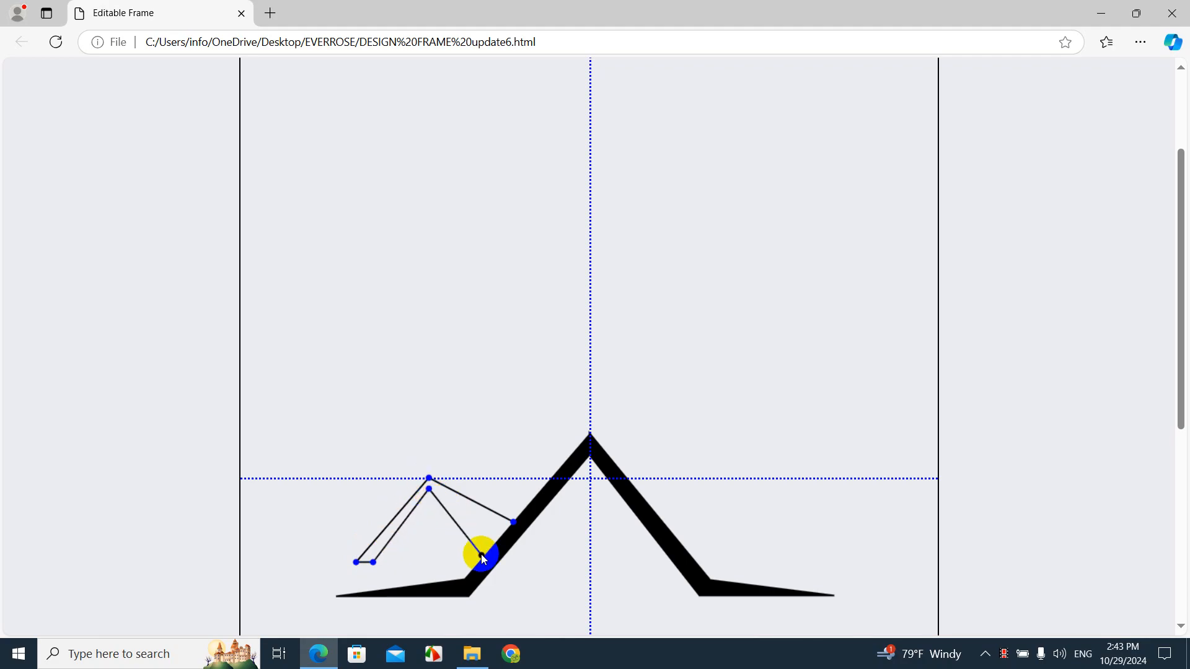
left_click(509, 526)
scroll(512, 522, "down", 6)
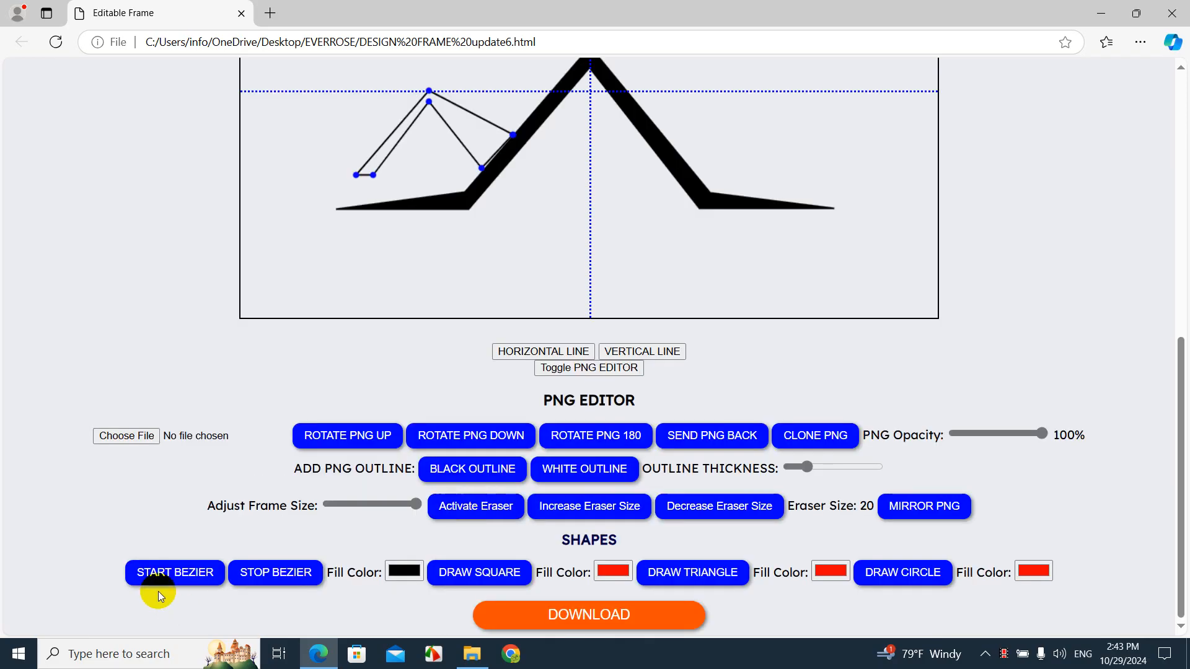
left_click(282, 584)
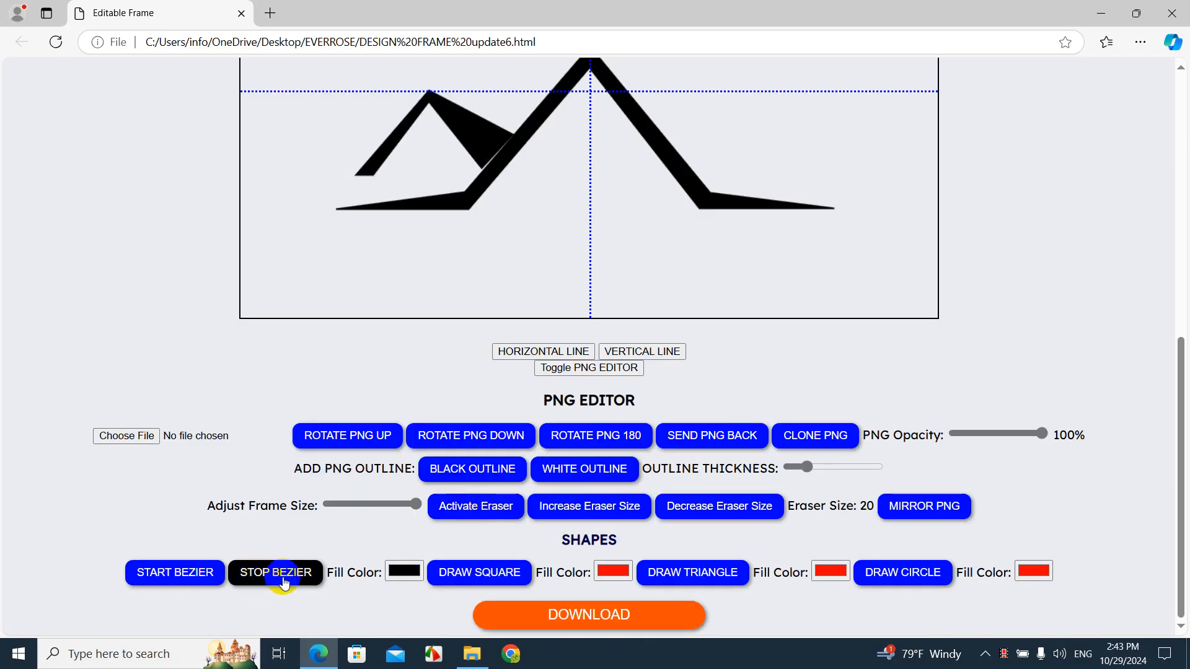
Step: Move the main roof out past the frame's left edge and place the small gable alone near the frame's center
scroll(284, 586, "up", 6)
left_click_drag(393, 518, 1040, 437)
left_click_drag(498, 526, 54, 380)
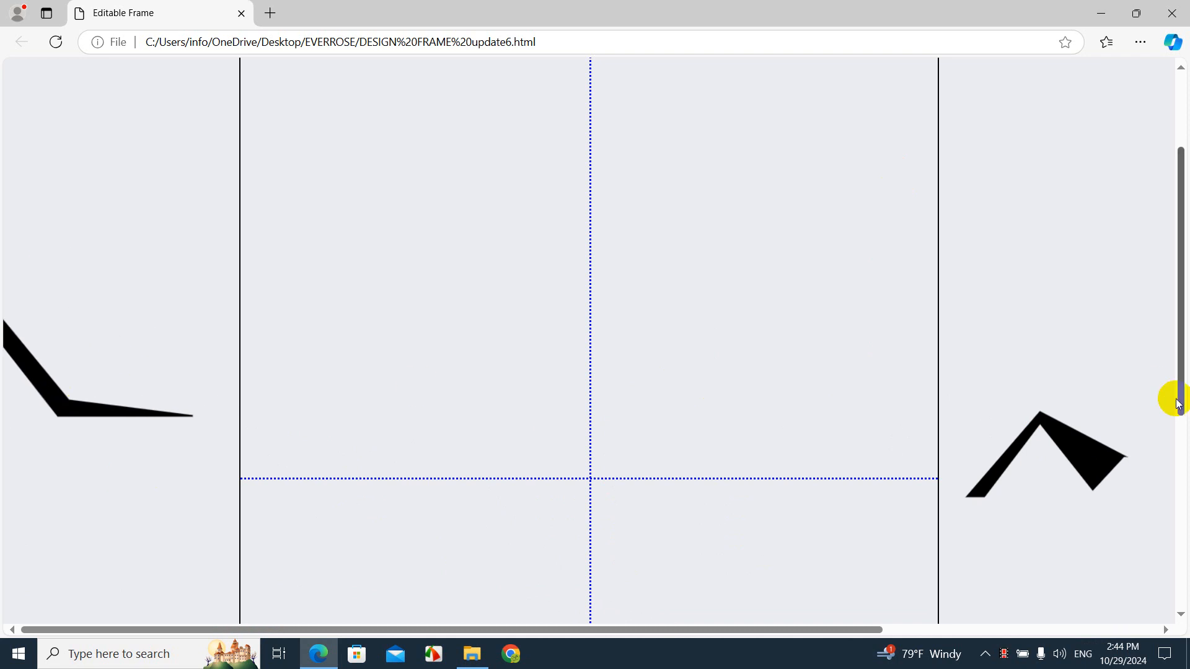
left_click_drag(1059, 429, 619, 397)
Step: Remove the horizontal and vertical guide lines and download the frame containing only the small gable
scroll(623, 400, "down", 6)
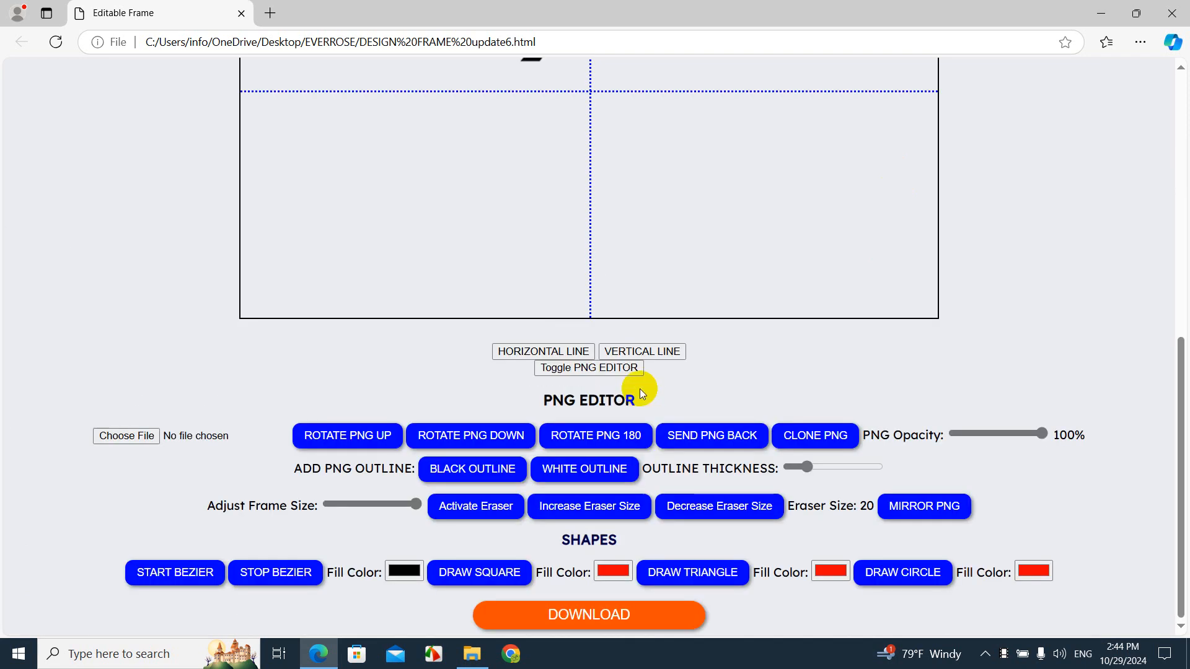
left_click(589, 348)
left_click(633, 348)
scroll(645, 365, "up", 5)
scroll(645, 366, "down", 5)
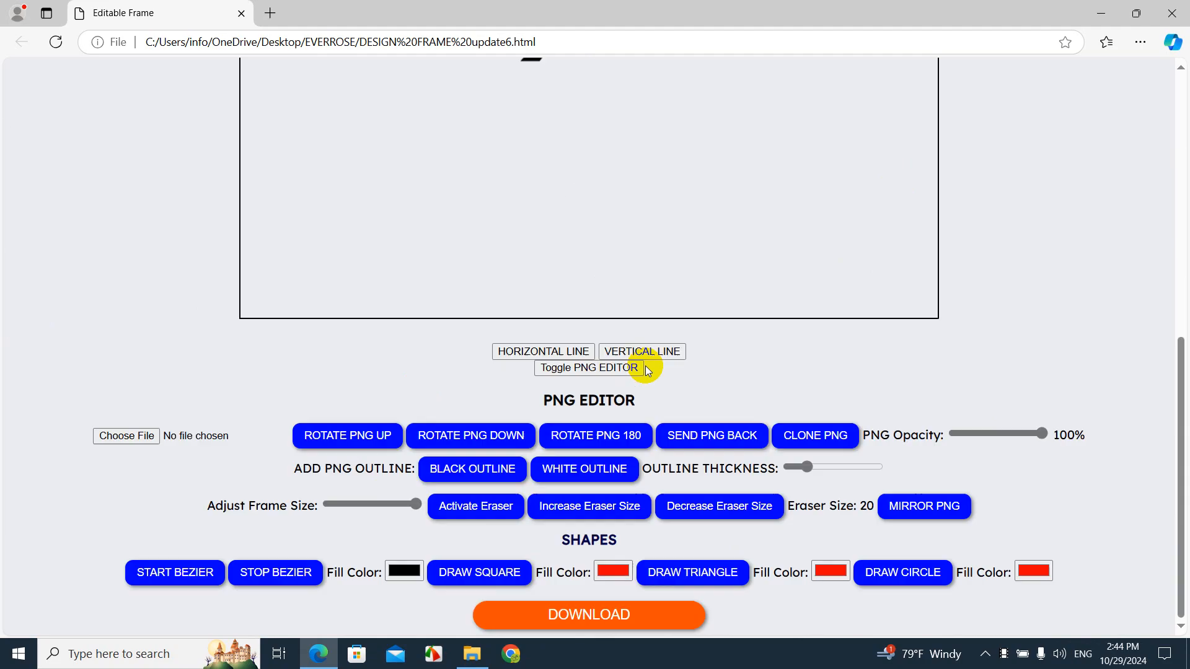
left_click(576, 619)
Step: Move the small Bezier gable out past the frame's right edge and bring the main roof back to the frame's center
scroll(759, 513, "up", 6)
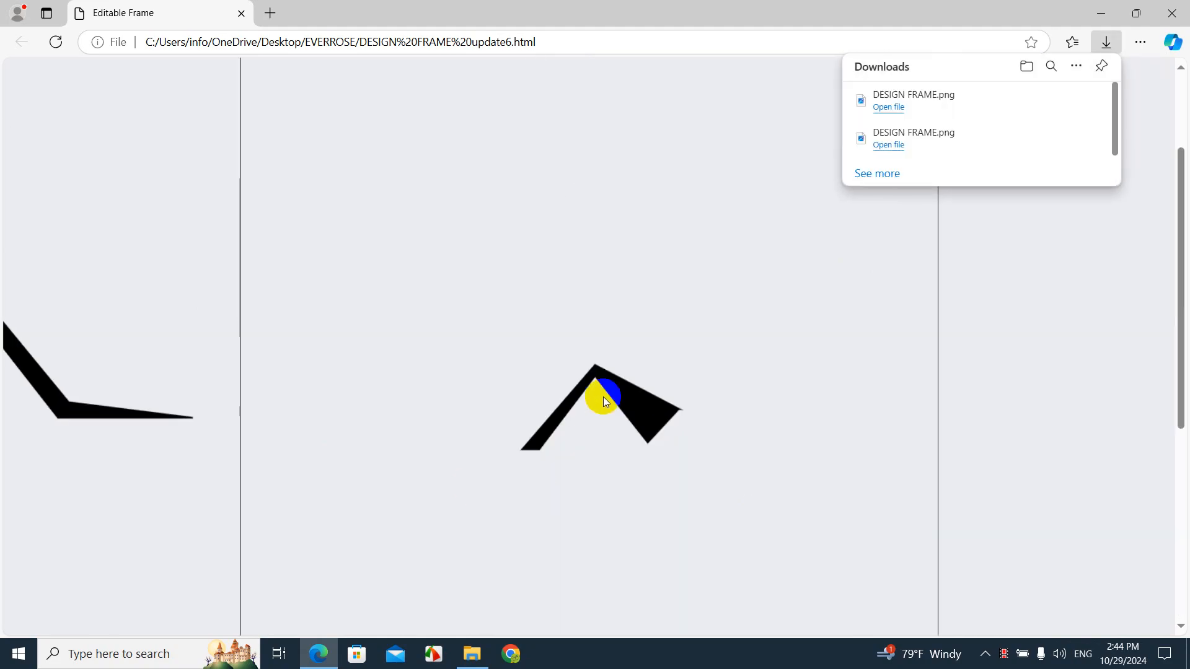
left_click_drag(605, 401, 1164, 372)
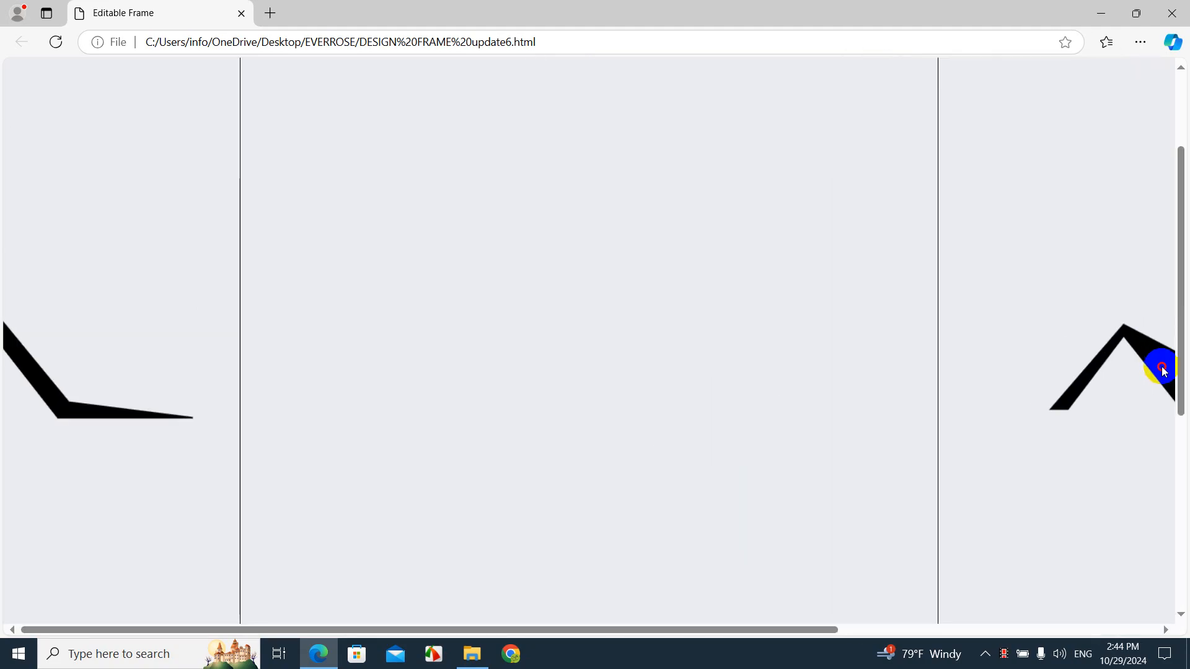
left_click_drag(108, 411, 755, 446)
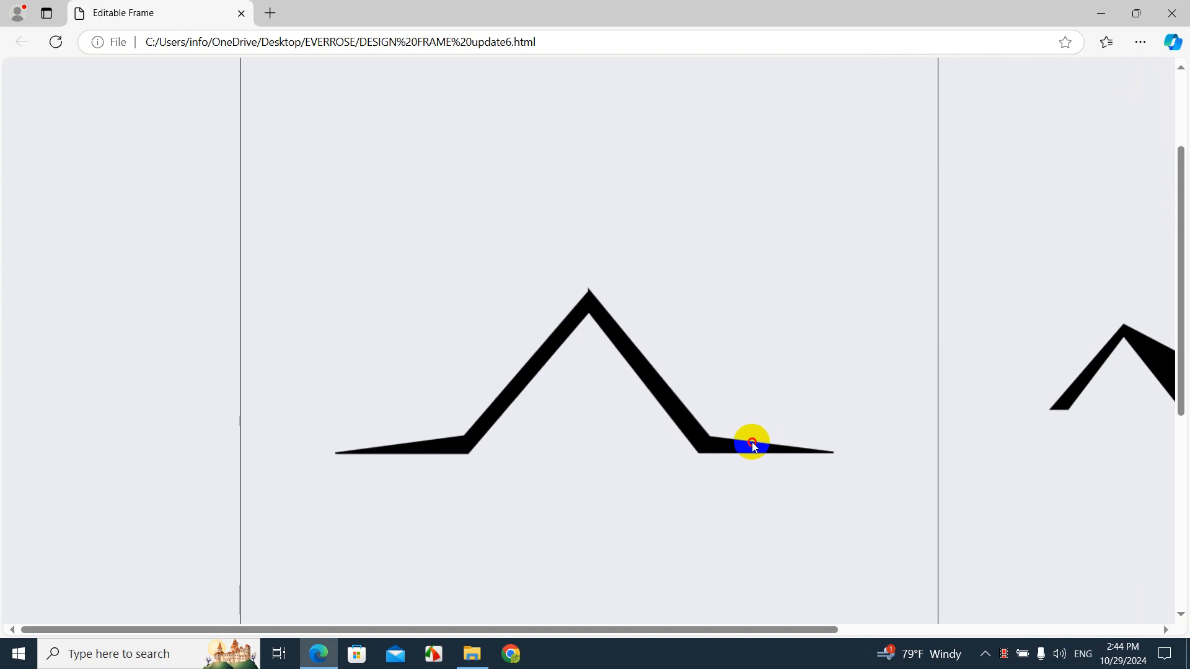
scroll(712, 442, "down", 5)
scroll(706, 412, "up", 5)
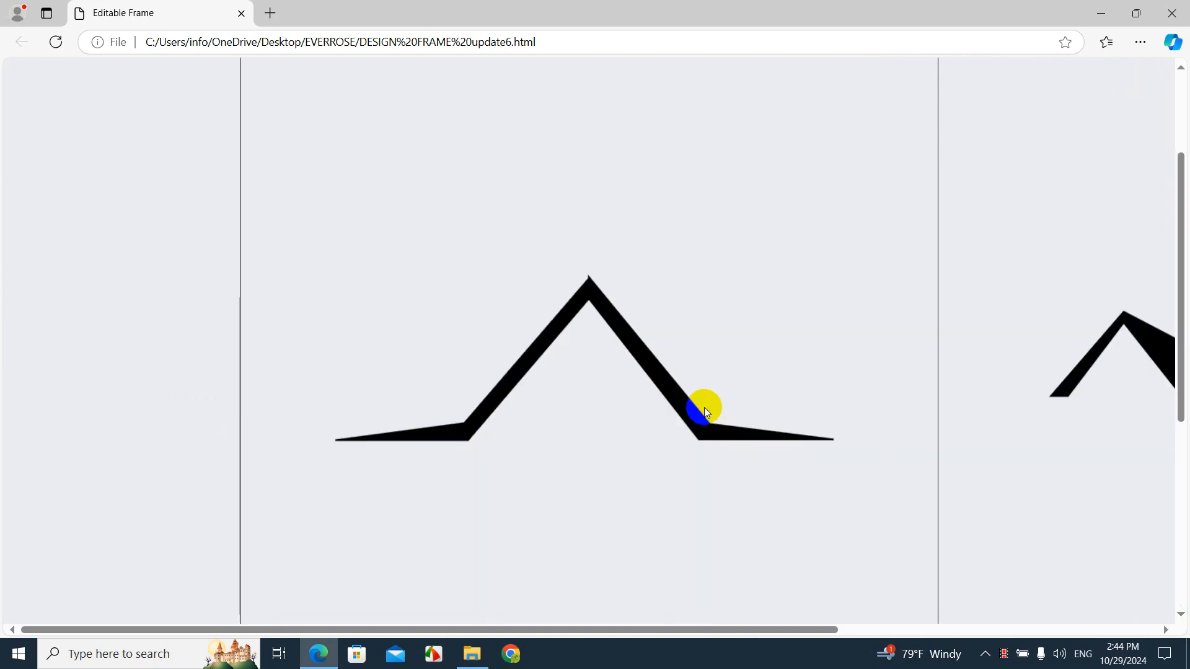
left_click_drag(704, 407, 715, 434)
Step: Import the downloaded DESIGN FRAME.png, set its size to 244, and place it beside the main roof's left slope
scroll(682, 450, "down", 6)
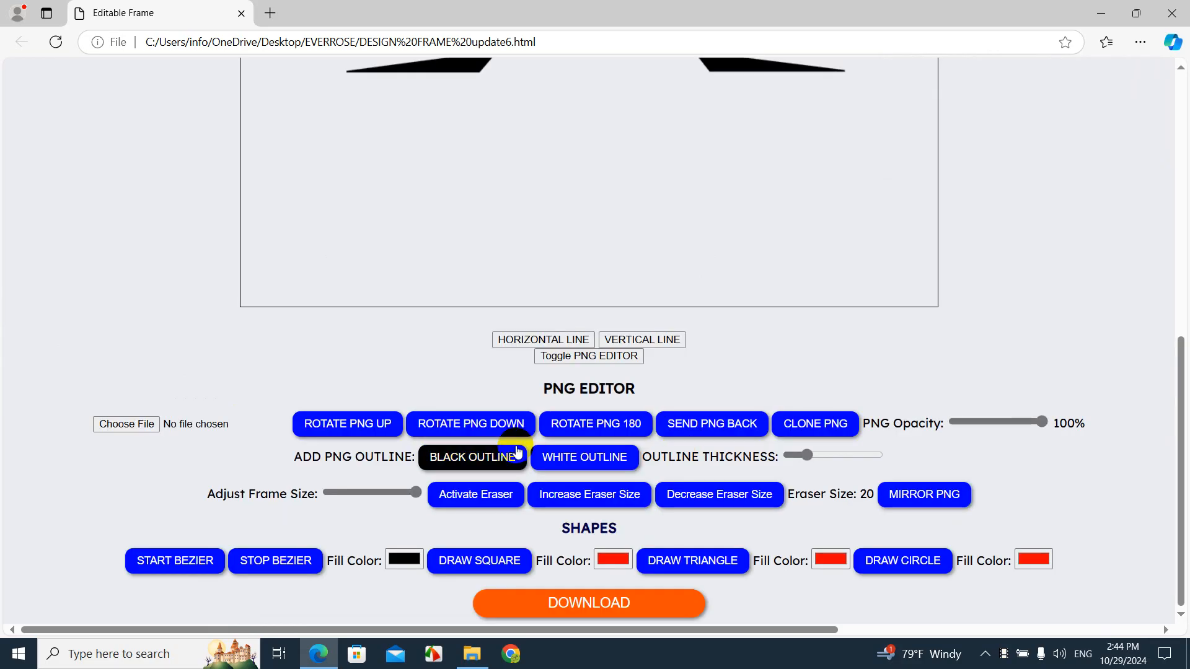
left_click(138, 425)
left_click(166, 128)
double_click(166, 129)
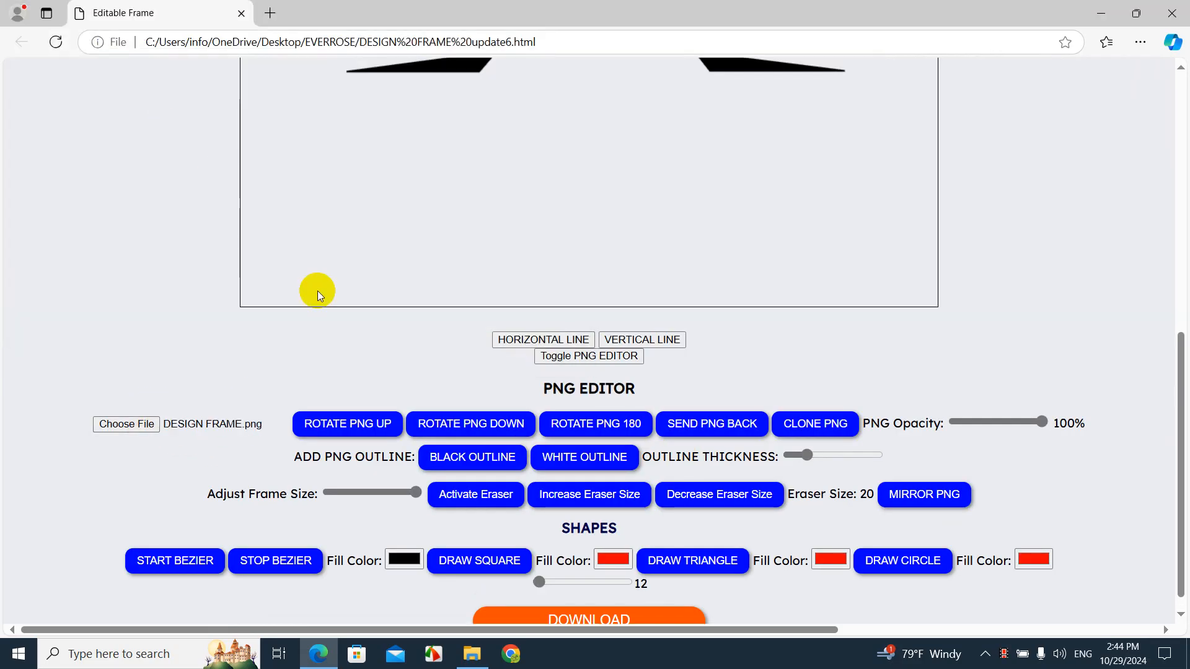
mouse_move(540, 581)
left_mouse_down()
mouse_move(560, 577)
mouse_move(549, 564)
left_mouse_up()
scroll(562, 573, "up", 10)
scroll(561, 572, "down", 10)
scroll(549, 564, "up", 6)
left_click_drag(254, 69, 357, 390)
Step: Clone the gable PNG and separate the copies, one over the frame's left edge and the other above the main roof's peak
scroll(410, 392, "down", 5)
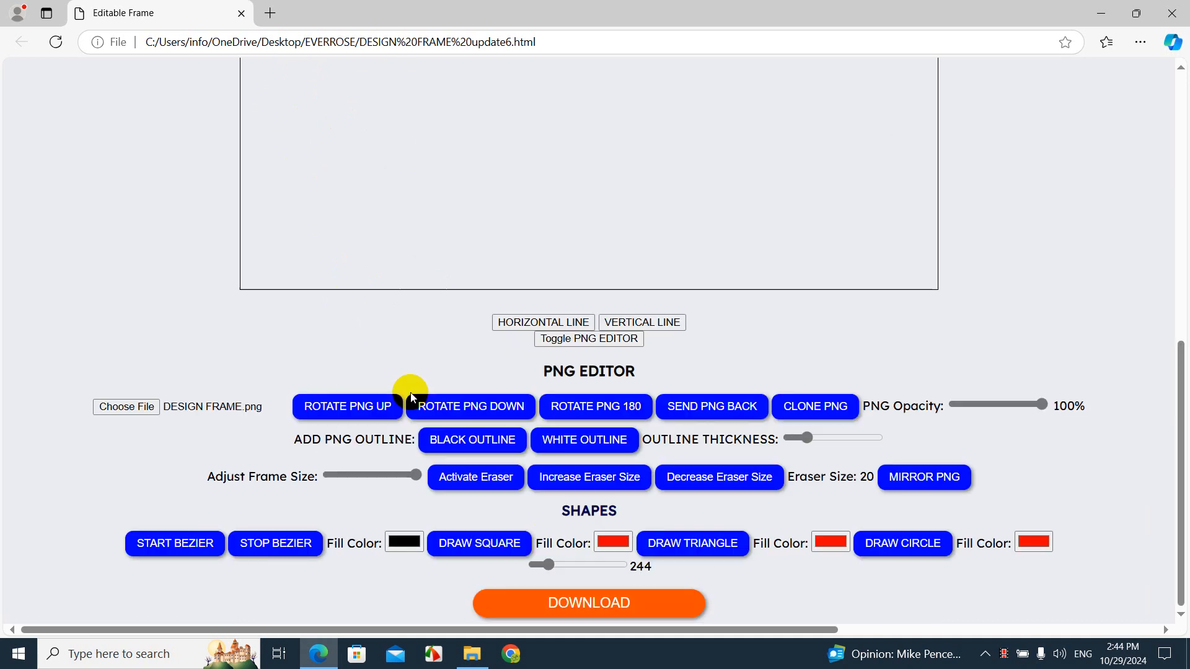
scroll(410, 392, "up", 5)
scroll(410, 393, "down", 5)
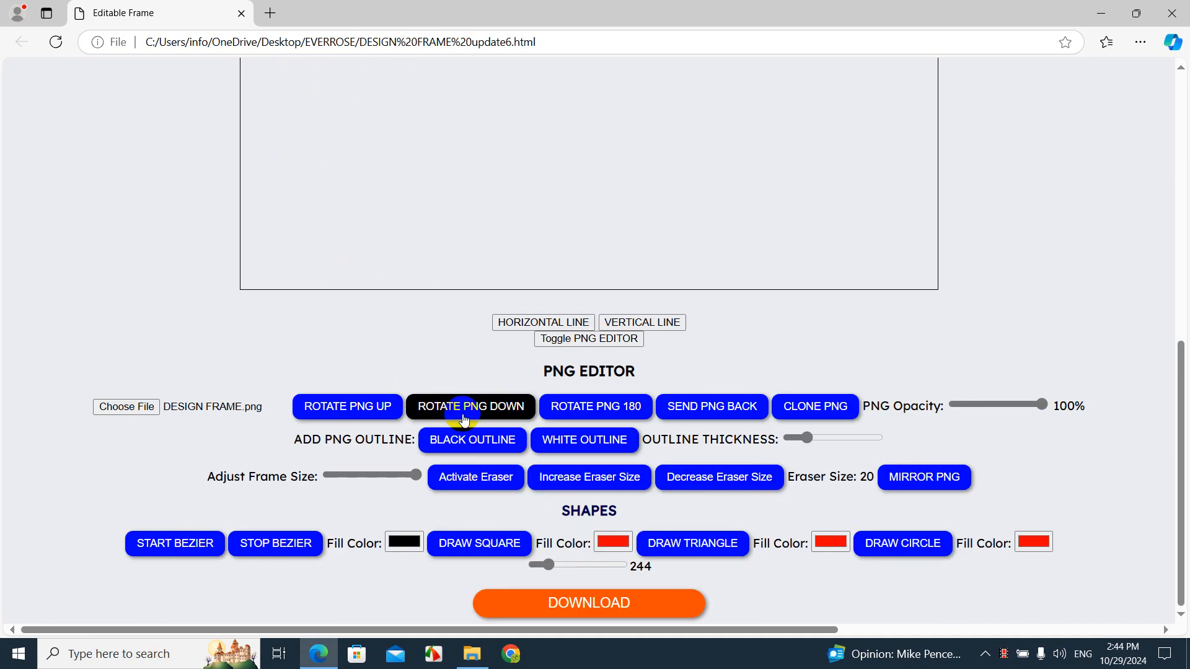
left_click(843, 413)
scroll(799, 411, "up", 5)
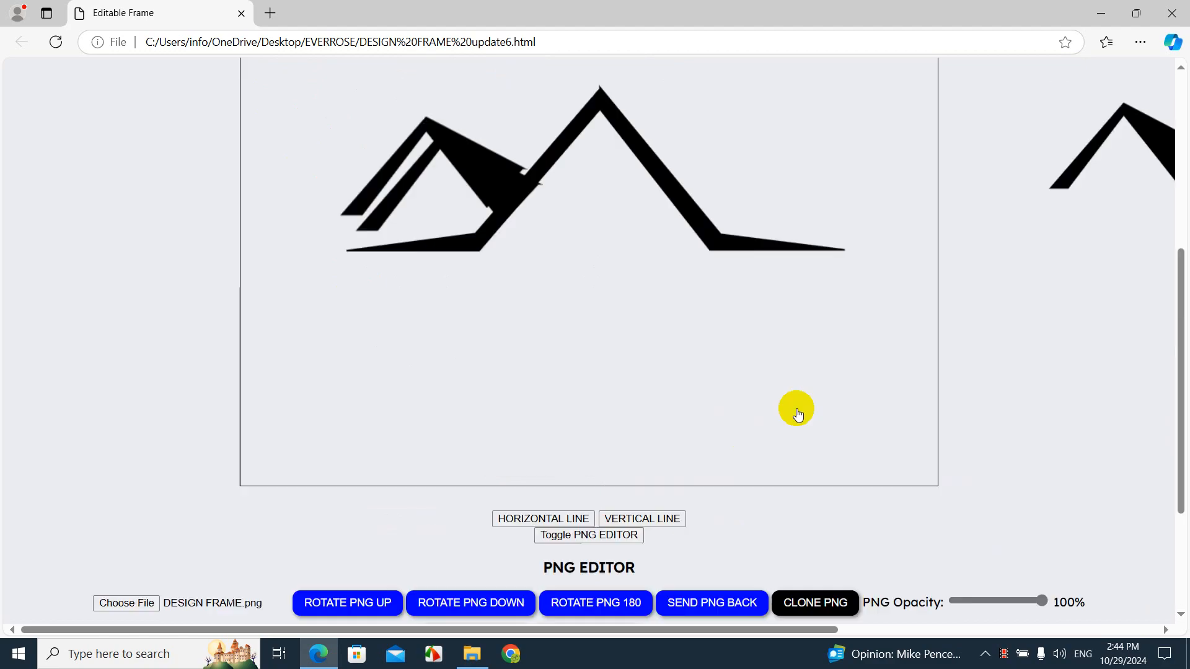
mouse_move(412, 365)
left_mouse_down()
mouse_move(452, 337)
mouse_move(319, 248)
mouse_move(273, 295)
left_mouse_up()
left_click_drag(397, 331, 571, 199)
Step: Mirror the gable copy above the peak and place the two gables against the right and left slopes of the main roof
scroll(580, 234, "down", 5)
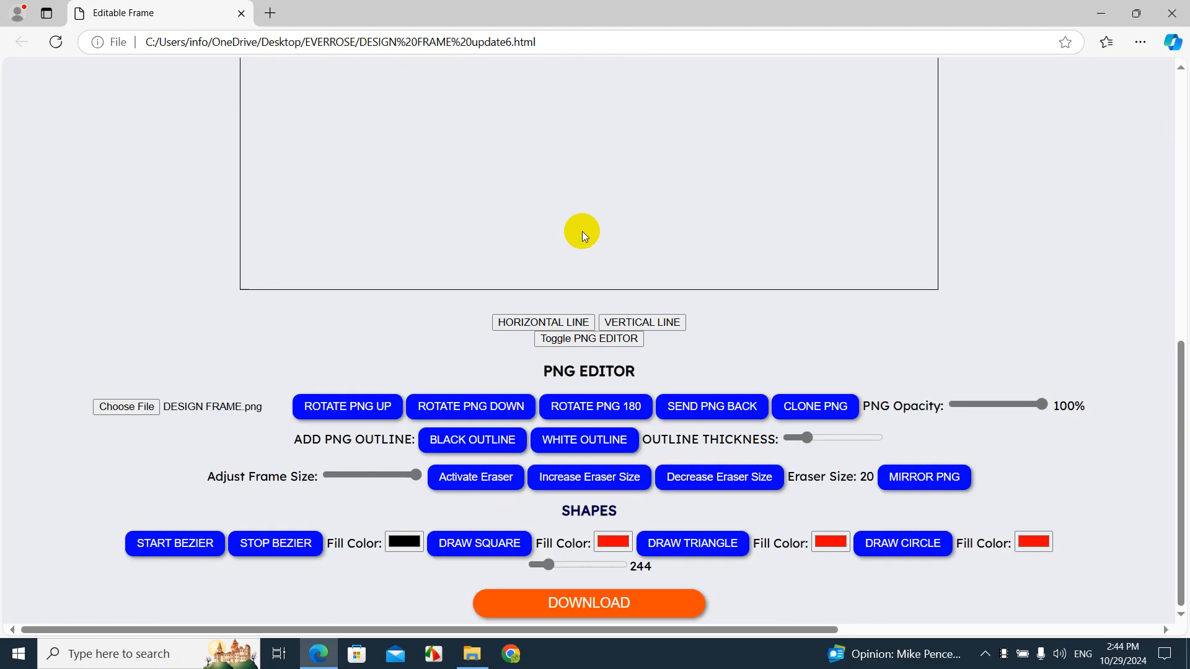
left_click(898, 481)
scroll(887, 459, "up", 5)
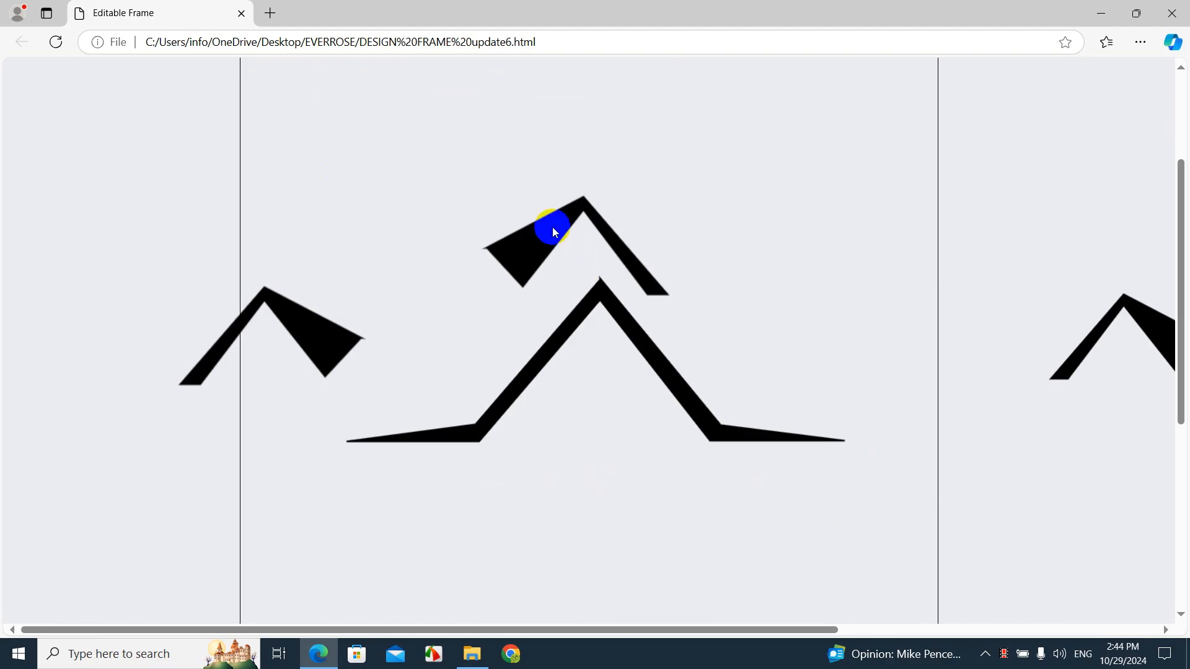
left_click_drag(552, 227, 736, 329)
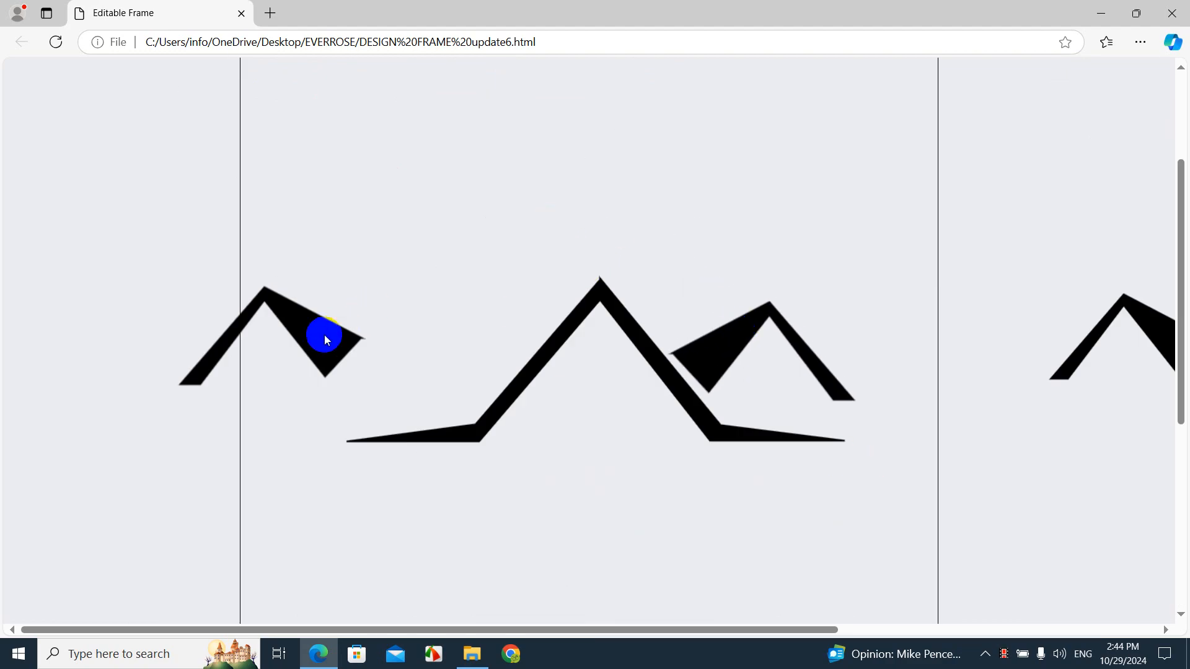
left_click_drag(326, 336, 485, 361)
Step: Level the right gable with the left one using a temporary horizontal guide line at the left gable's base
scroll(475, 319, "down", 5)
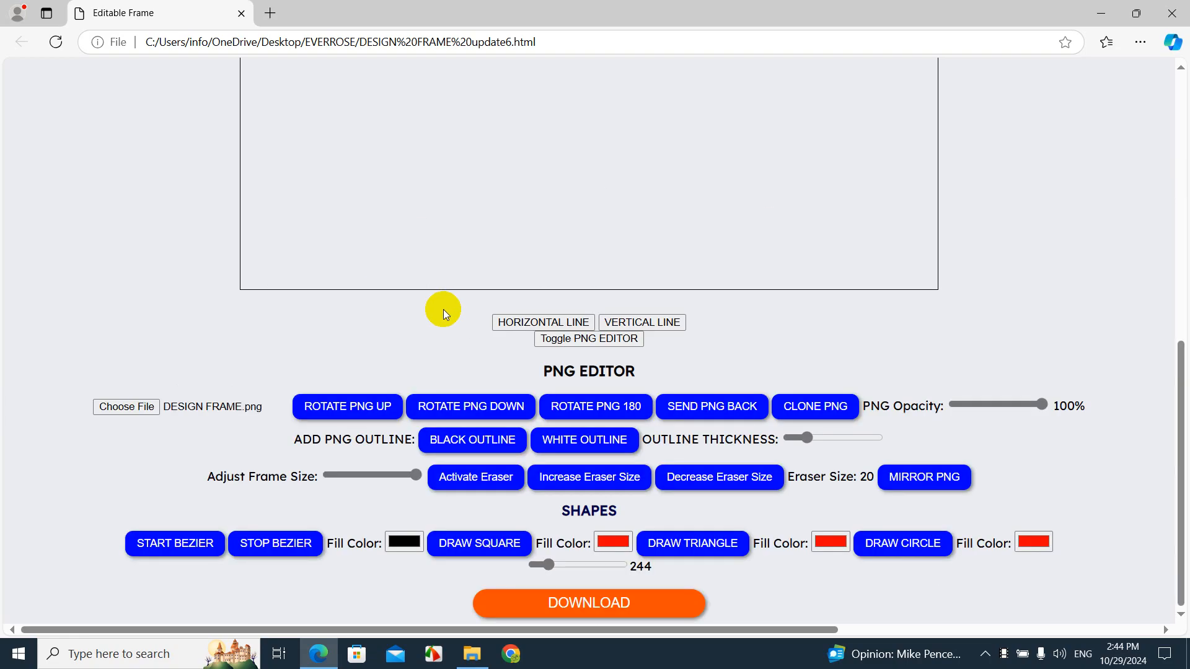
left_click(543, 324)
scroll(524, 316, "up", 5)
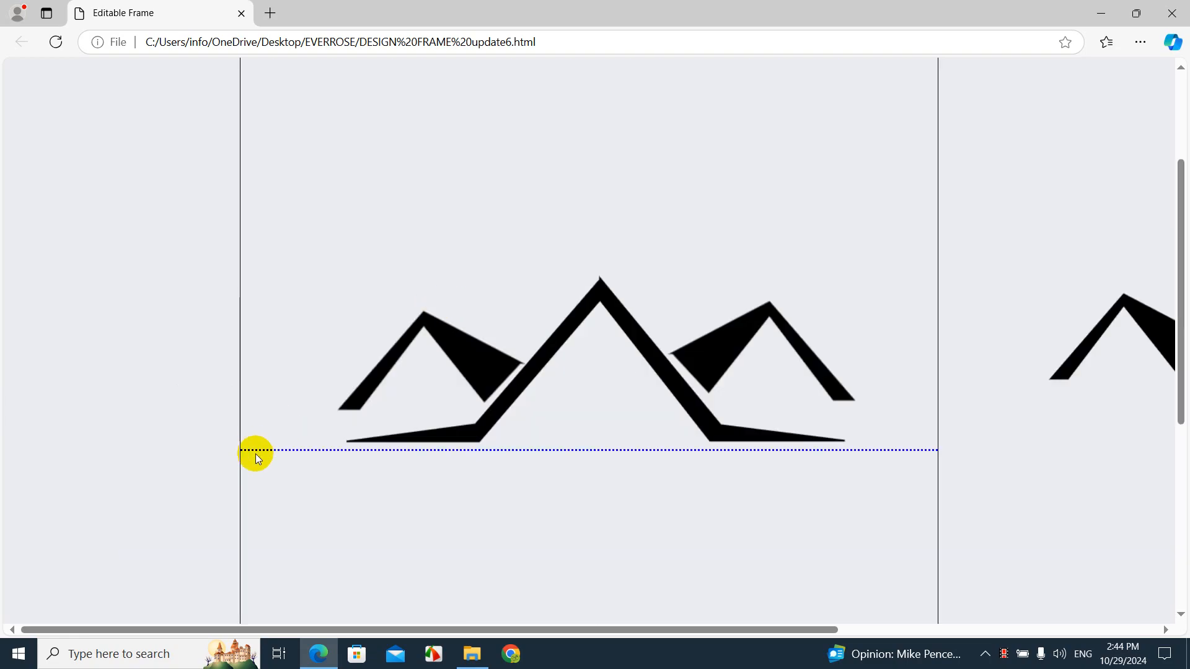
left_click_drag(253, 451, 253, 411)
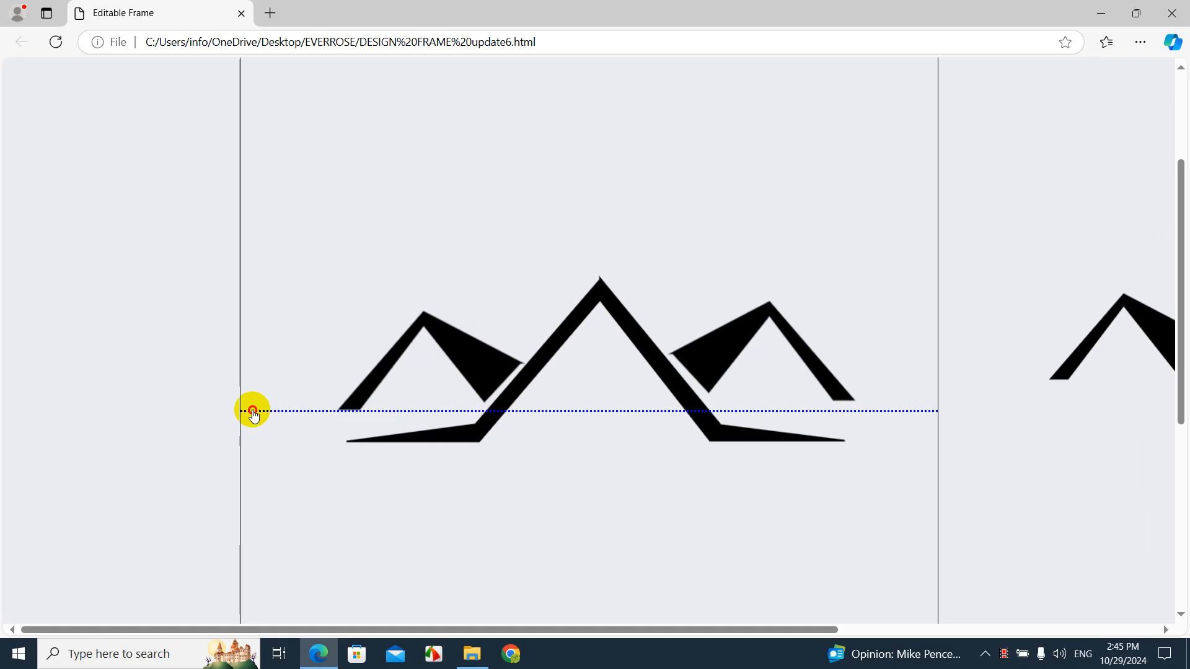
left_click_drag(715, 348, 719, 355)
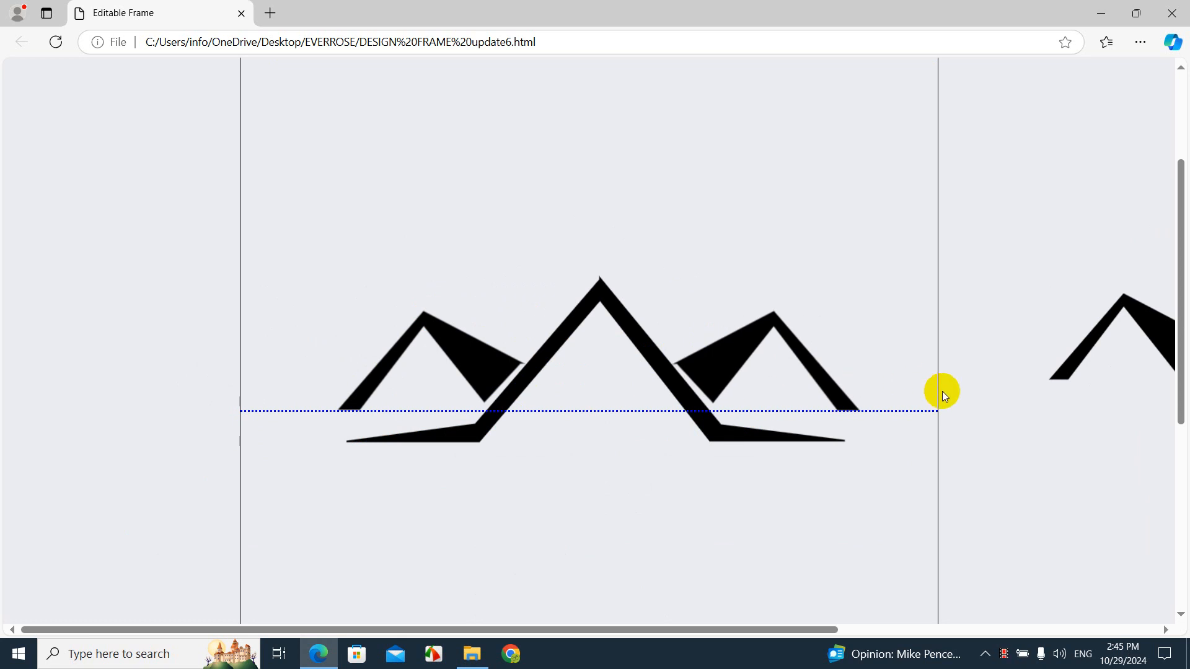
scroll(923, 411, "down", 6)
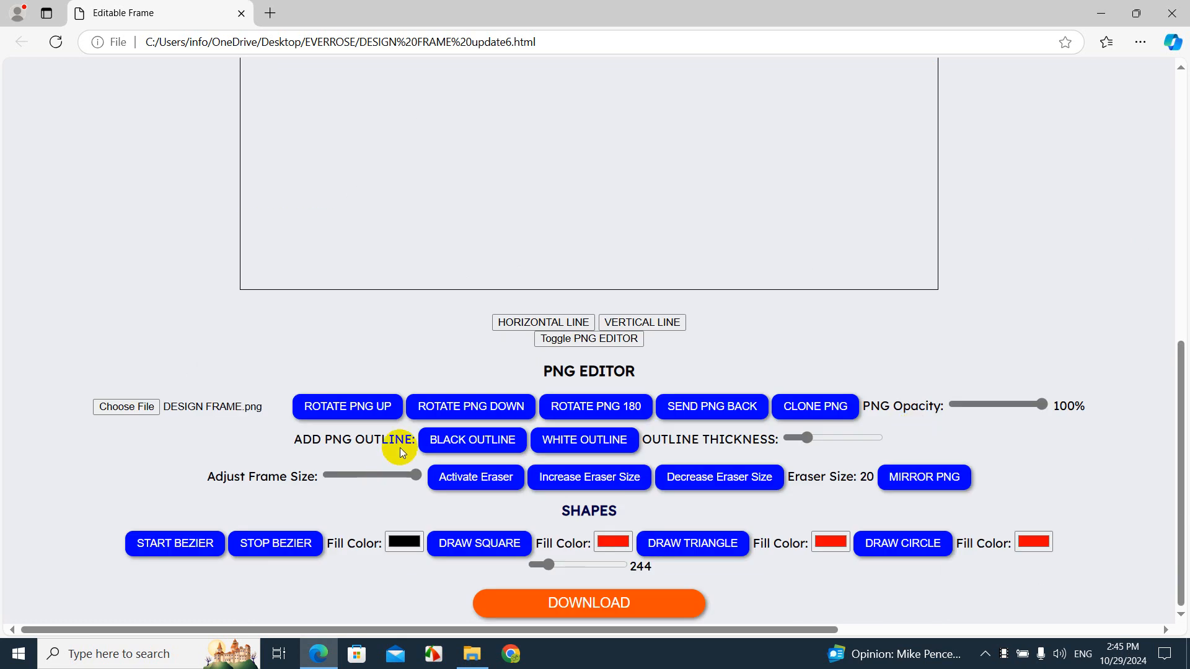
left_click(569, 327)
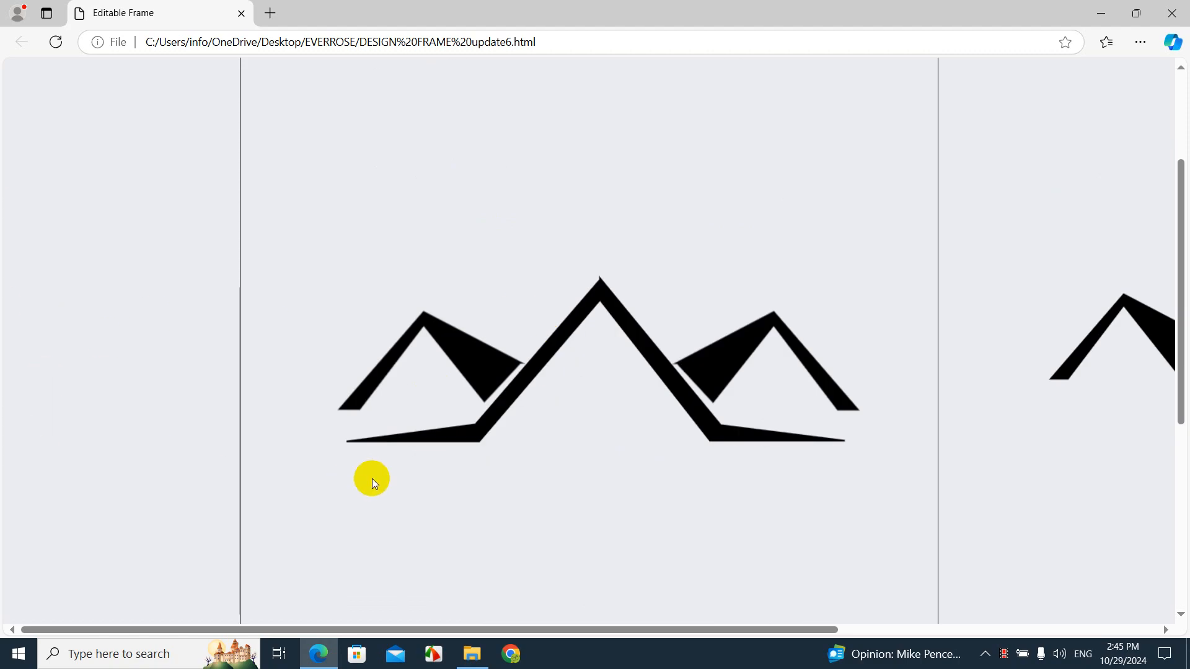
scroll(700, 506, "down", 6)
scroll(657, 428, "up", 6)
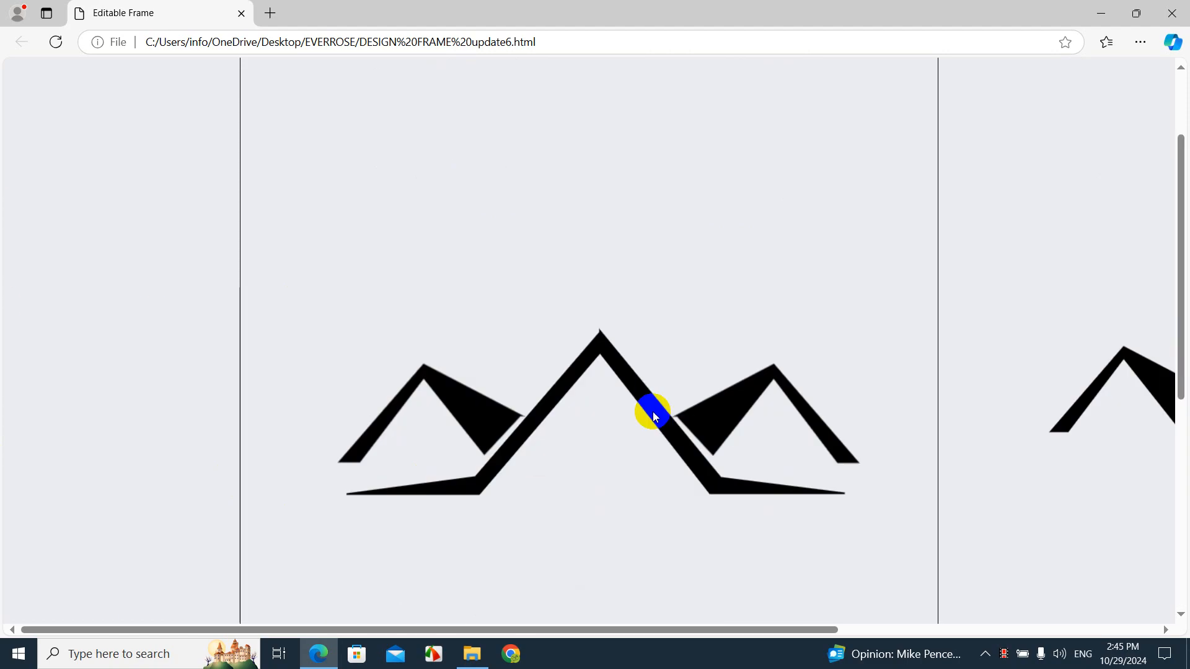
scroll(645, 421, "down", 4)
scroll(463, 418, "down", 3)
scroll(464, 417, "up", 6)
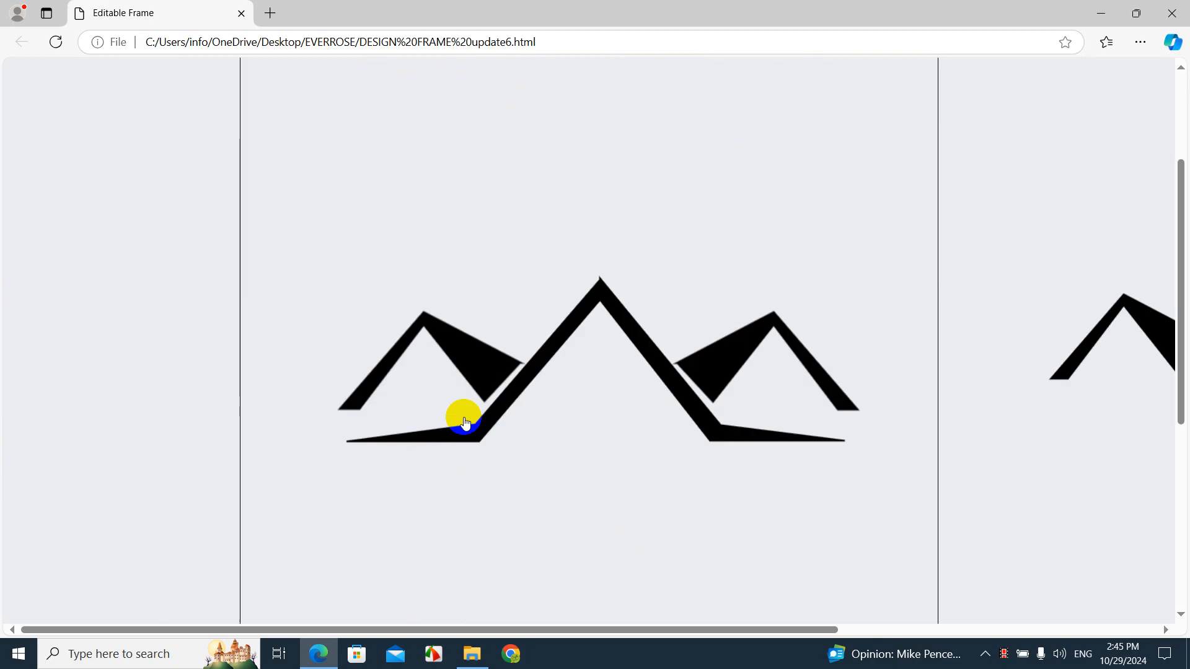
left_click(460, 427)
Step: Draw a small red square in the lower-left part of the frame, below the left gable
scroll(460, 426, "down", 5)
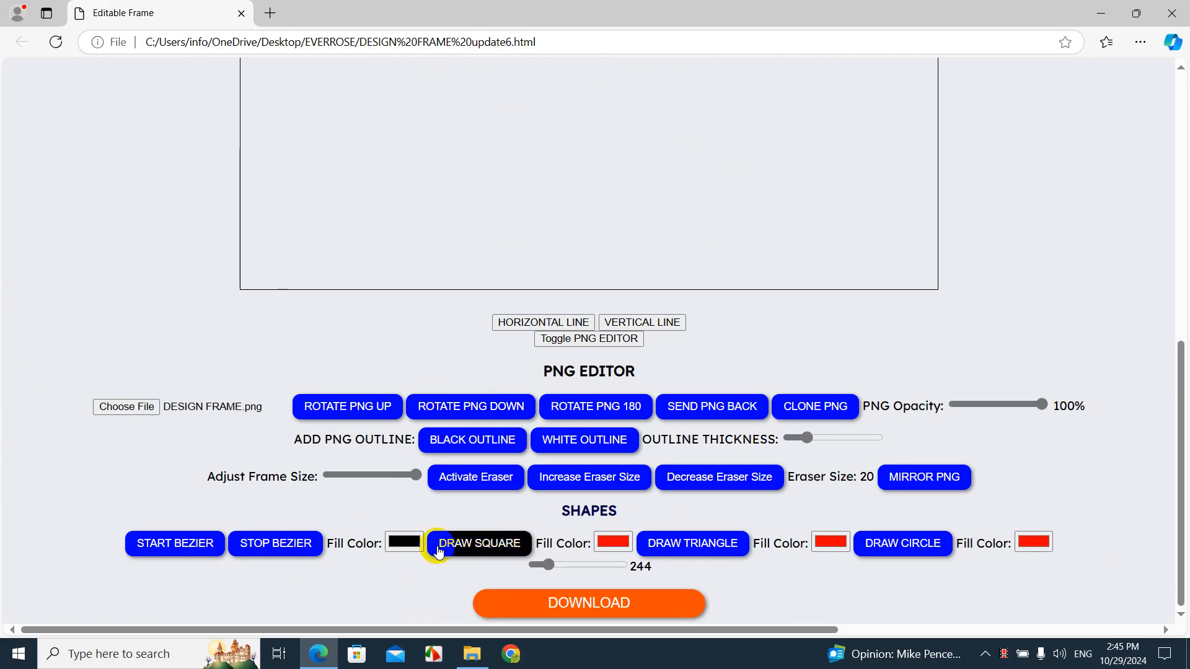
left_click(471, 548)
left_click(501, 553)
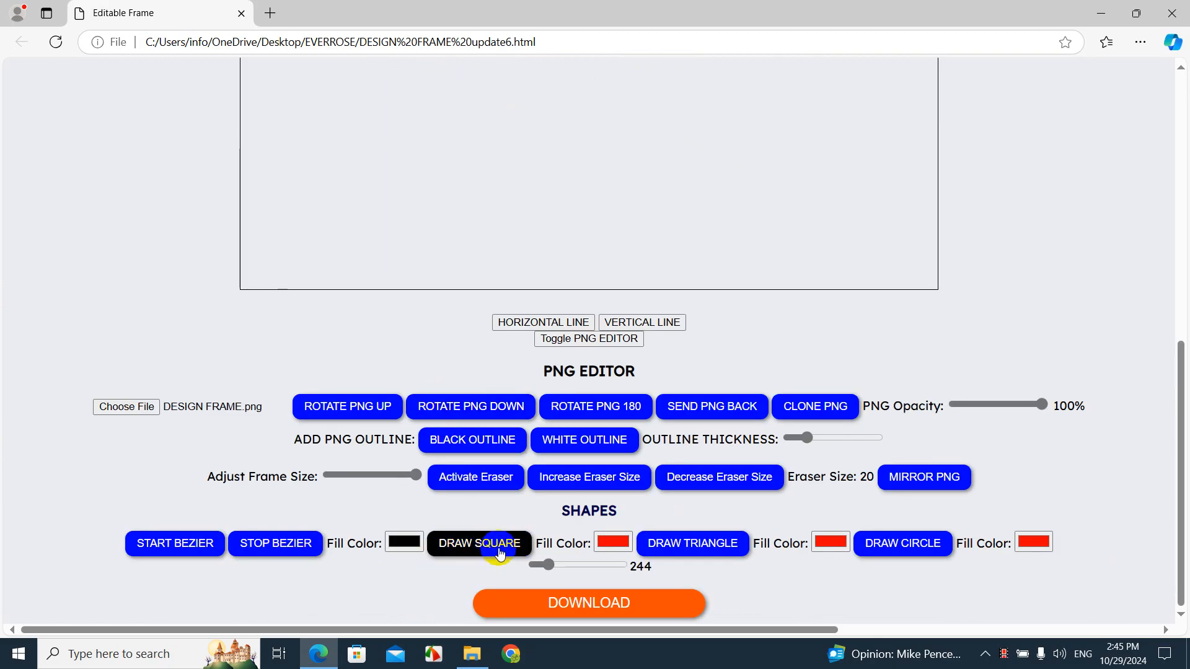
scroll(490, 544, "up", 5)
scroll(489, 544, "down", 5)
left_click(464, 551)
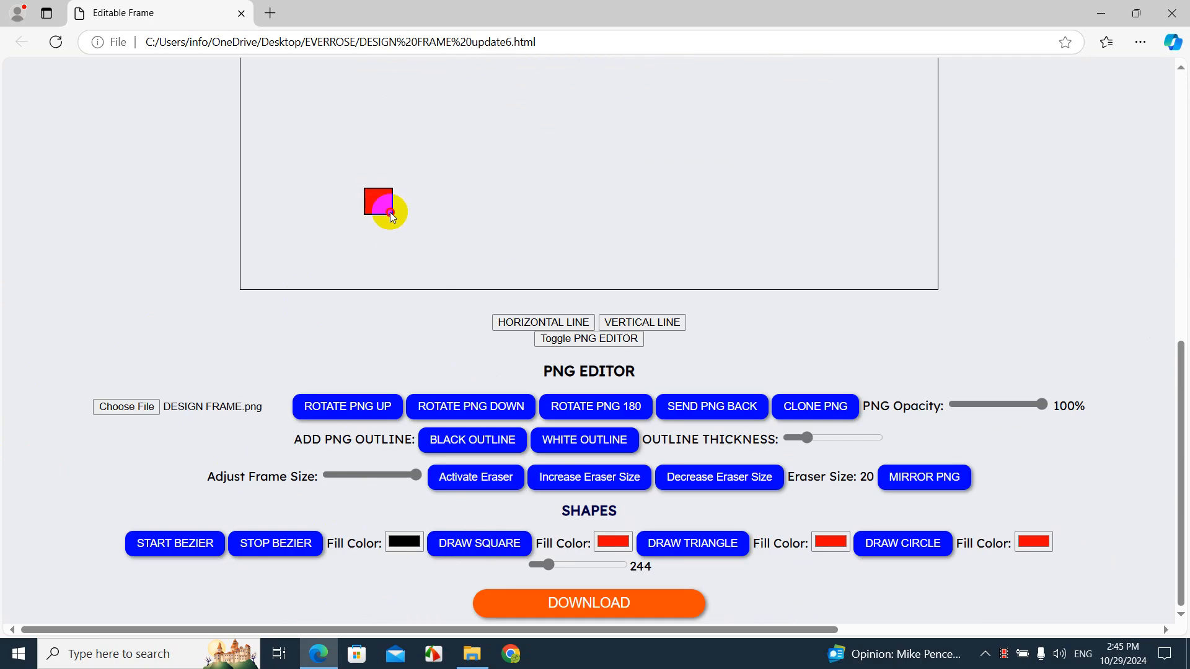
left_click_drag(390, 213, 387, 210)
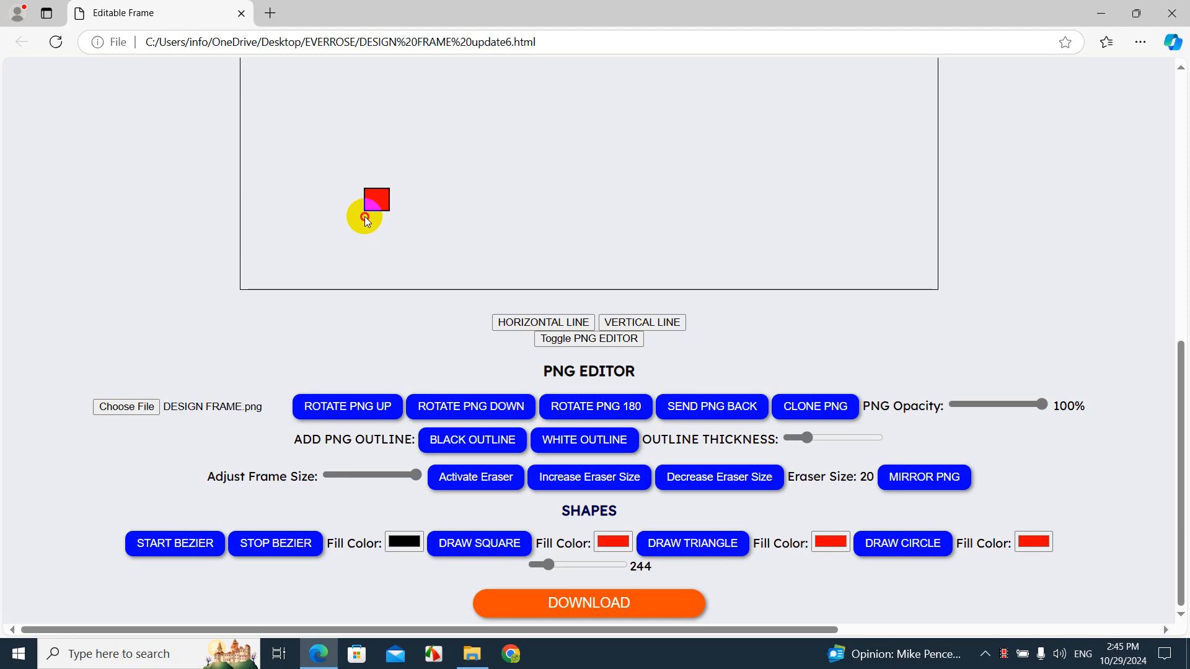
Step: Draw three more red squares beside and below the first one to form an evenly spaced two-by-two window grid
left_click(489, 549)
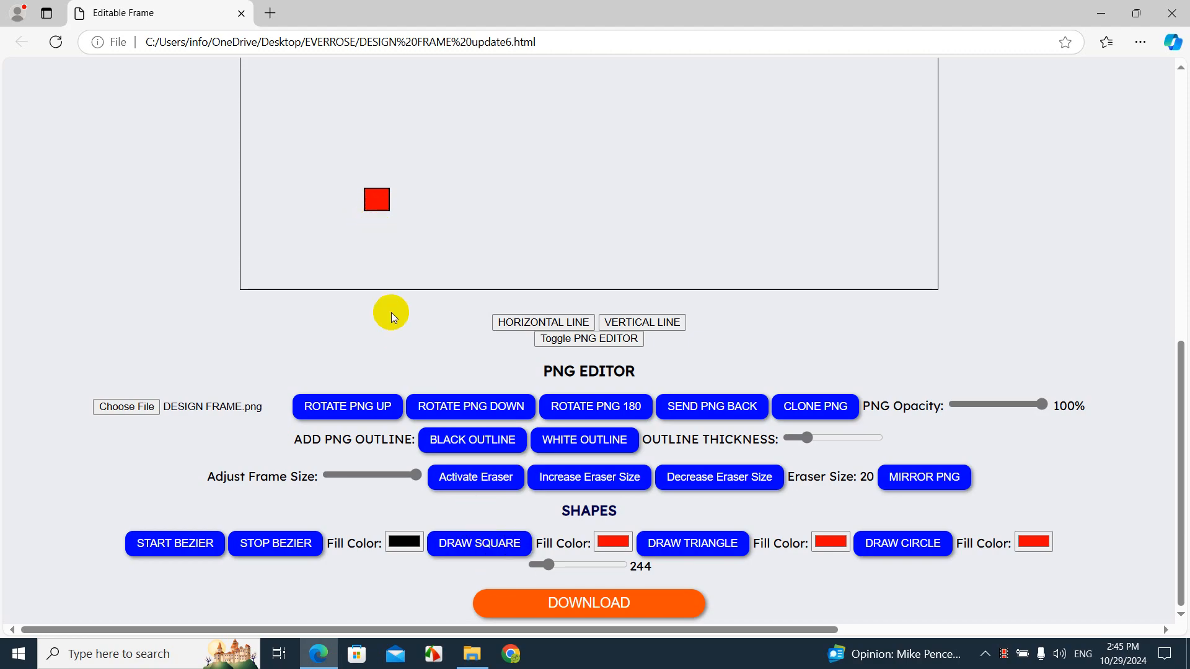
left_click_drag(365, 218, 388, 243)
left_click(480, 541)
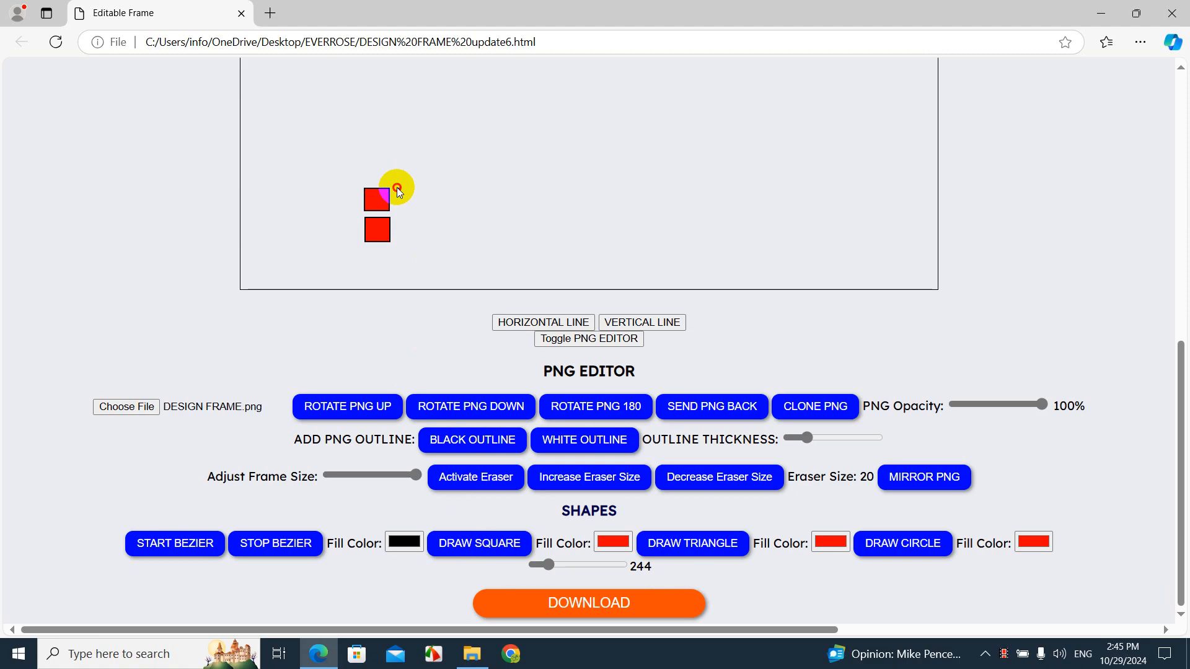
left_click_drag(397, 189, 422, 210)
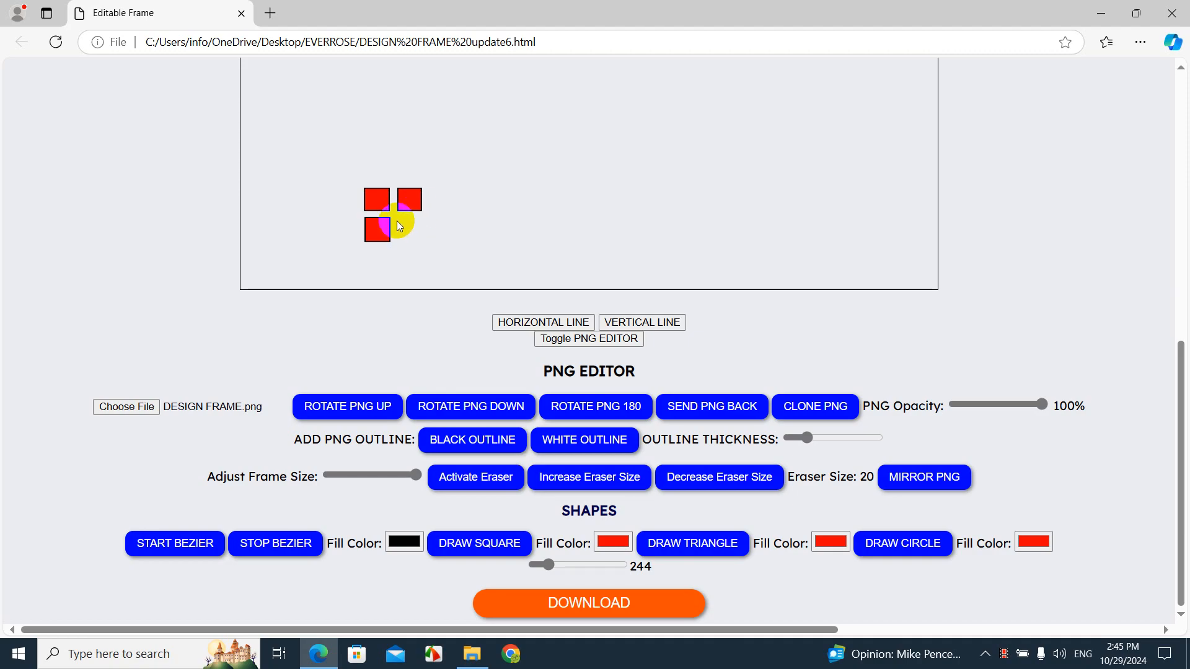
left_click(461, 547)
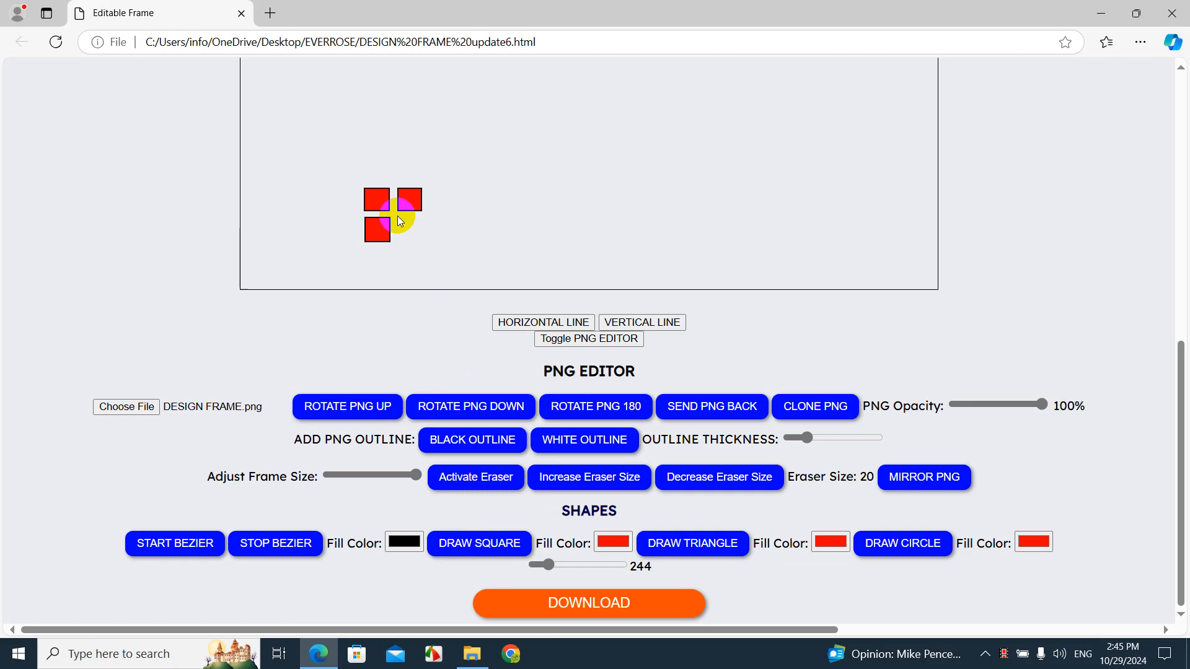
left_click_drag(397, 218, 419, 240)
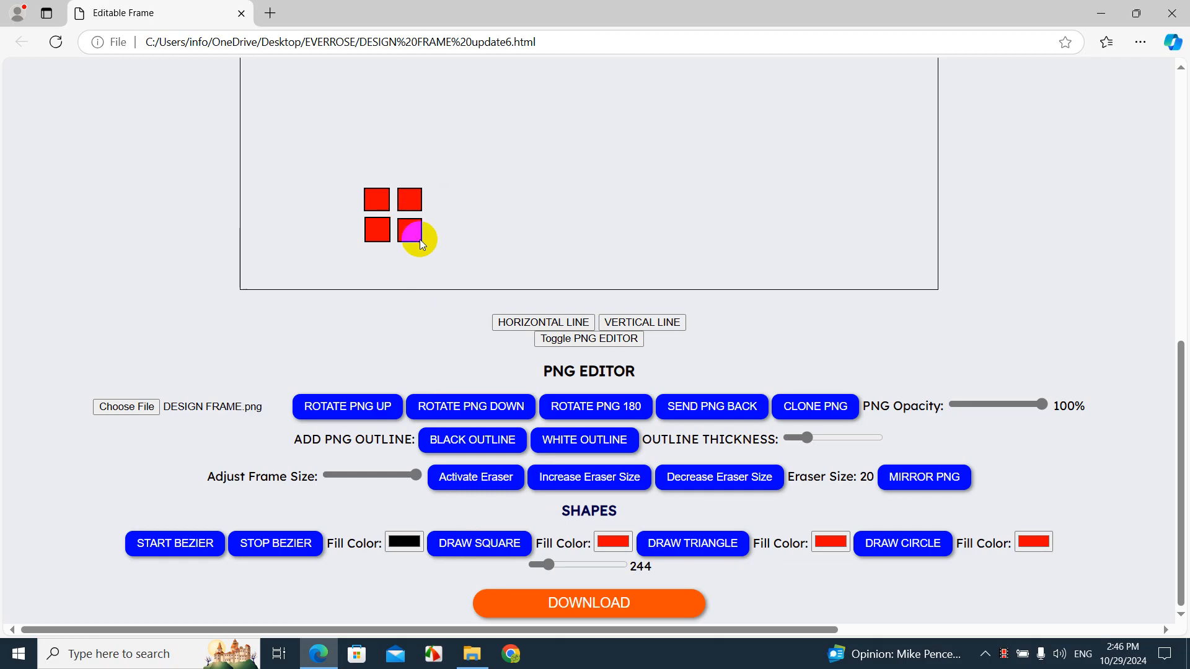
Step: Move the four red squares under the main roof's peak, keeping them arranged as a two-by-two window
scroll(452, 274, "up", 5)
scroll(459, 300, "down", 5)
scroll(459, 306, "up", 5)
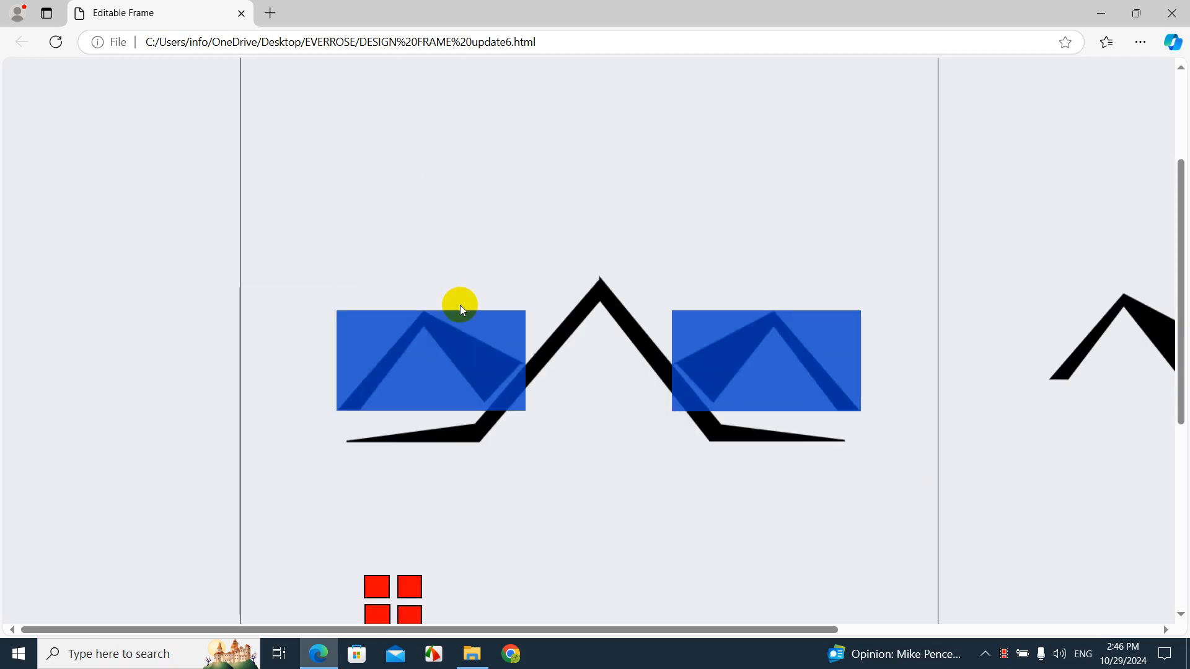
left_click(163, 384)
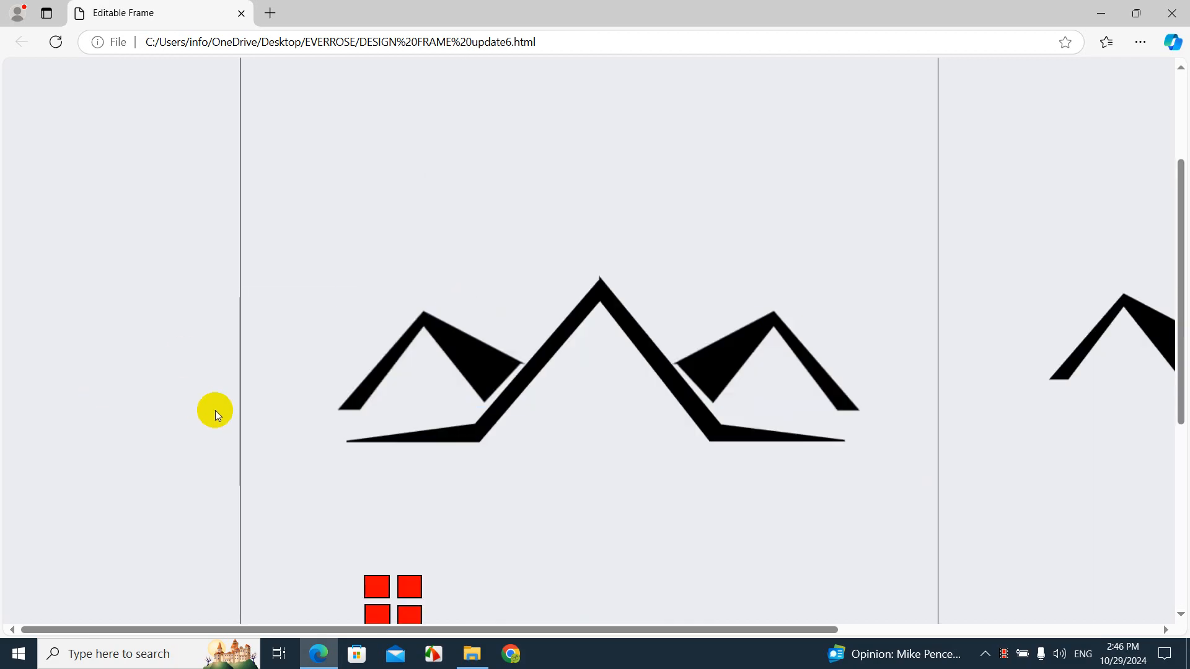
left_click_drag(376, 594, 583, 388)
left_click_drag(410, 586, 617, 382)
left_click_drag(376, 612, 611, 405)
left_click_drag(615, 378, 614, 379)
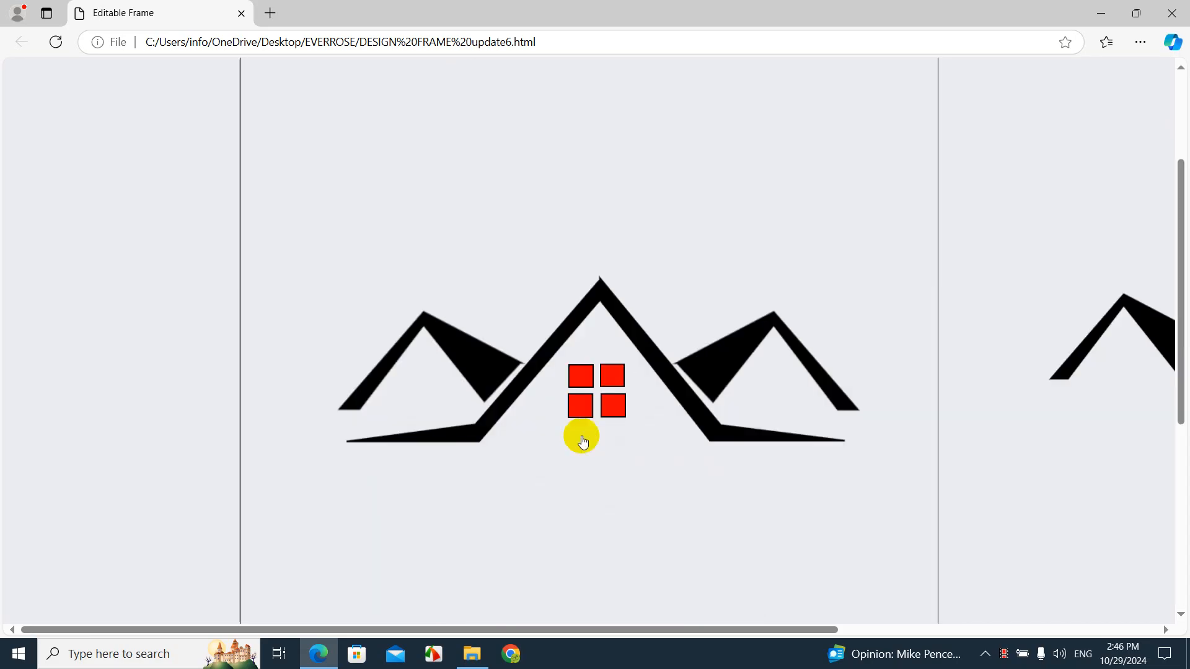
left_click(574, 423)
Step: Lower the main roof in the frame and bring both side gables down against its slopes
scroll(574, 424, "up", 3)
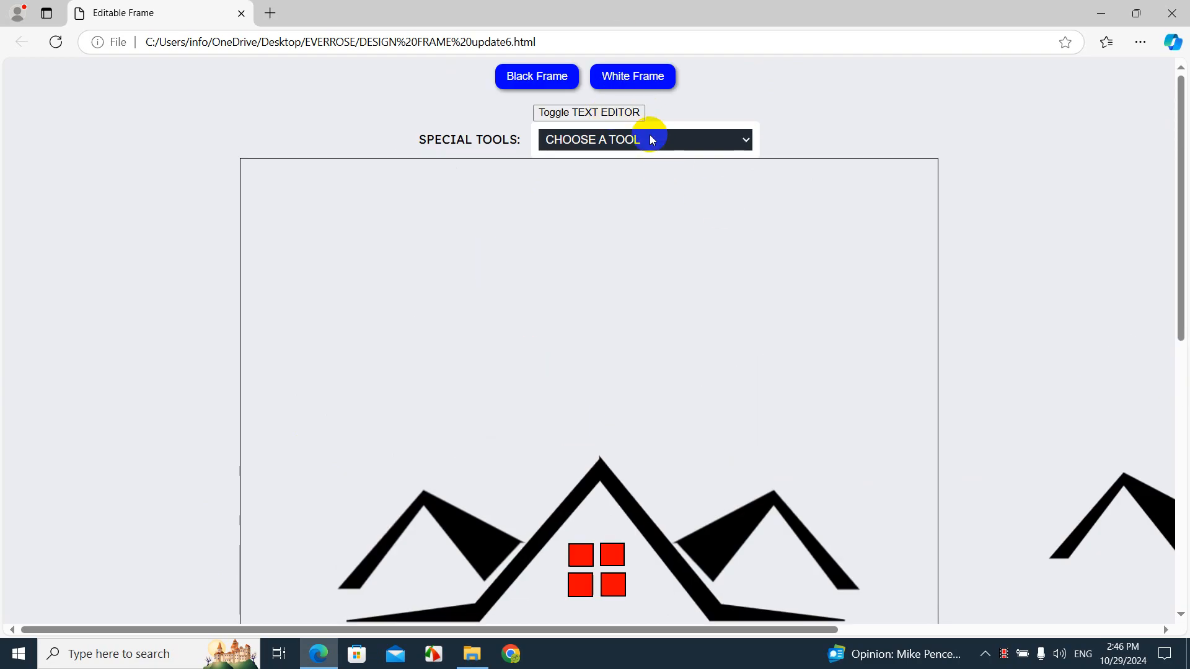
scroll(647, 147, "down", 9)
scroll(639, 152, "up", 6)
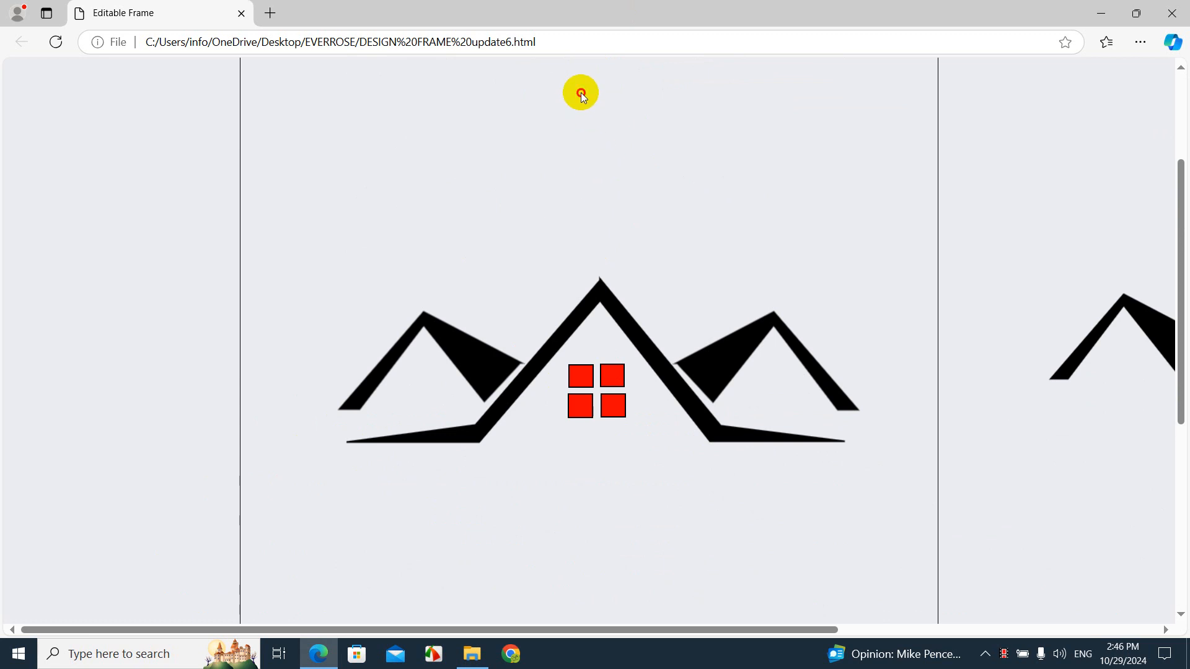
left_click_drag(582, 93, 583, 174)
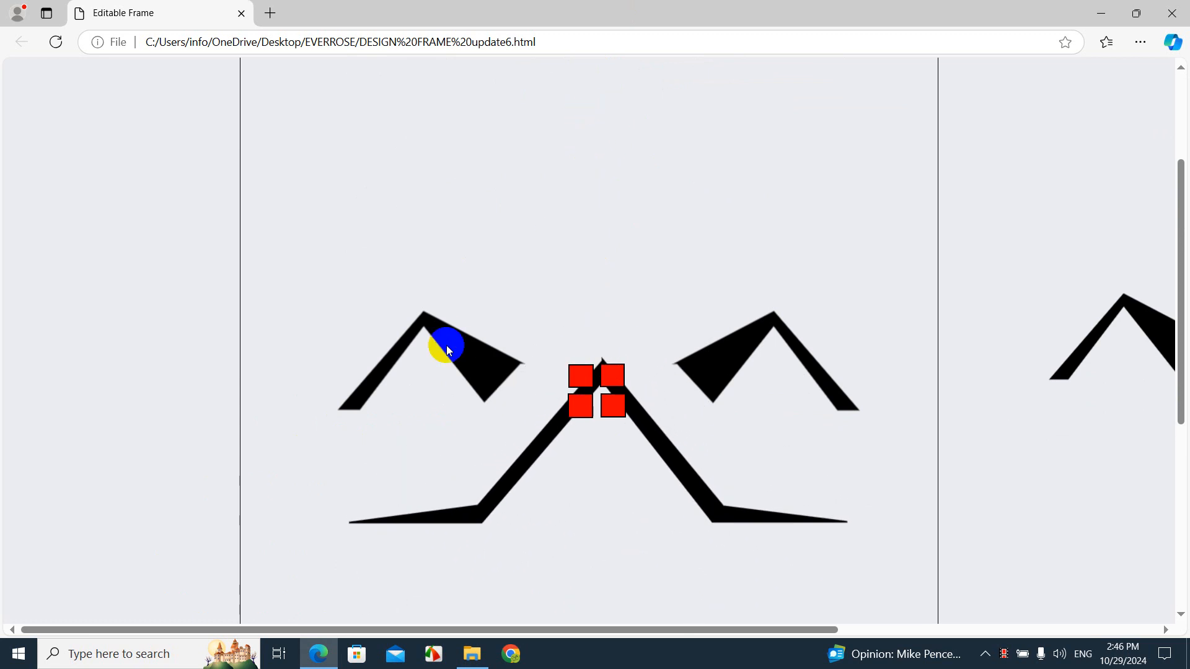
left_click_drag(446, 340, 408, 429)
left_click_drag(748, 333, 746, 402)
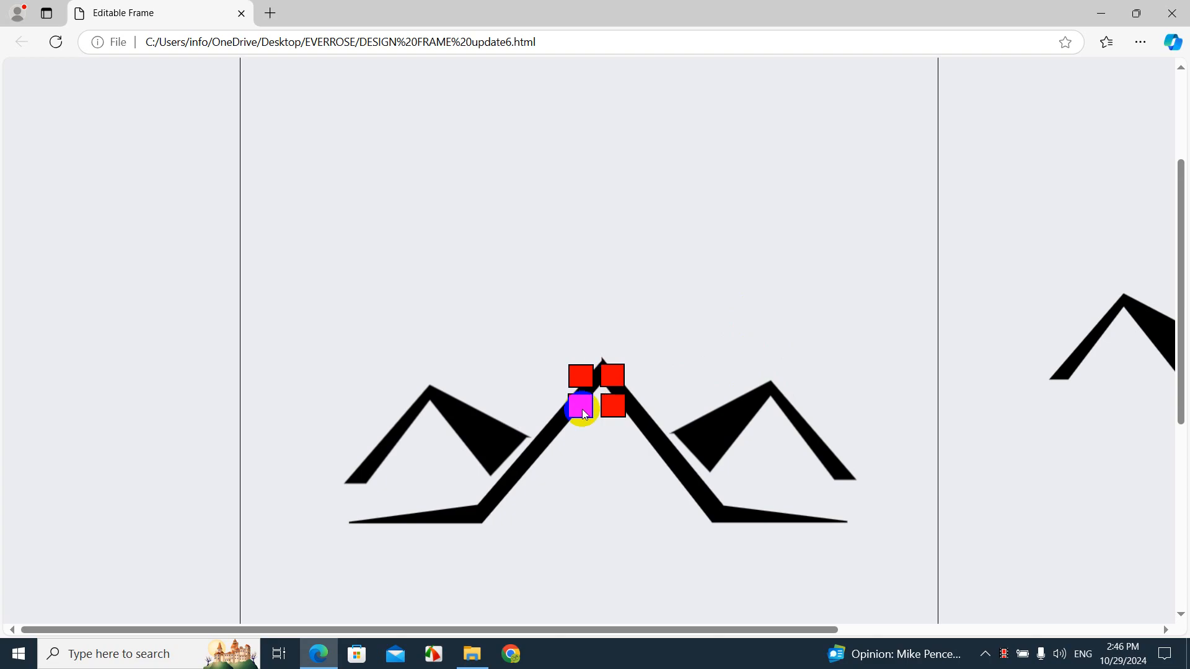
Step: Move the four red squares down inside the lowered main roof and realign them as a two-by-two window
left_click_drag(582, 409, 586, 489)
left_click_drag(620, 409, 625, 485)
left_click_drag(586, 375, 590, 397)
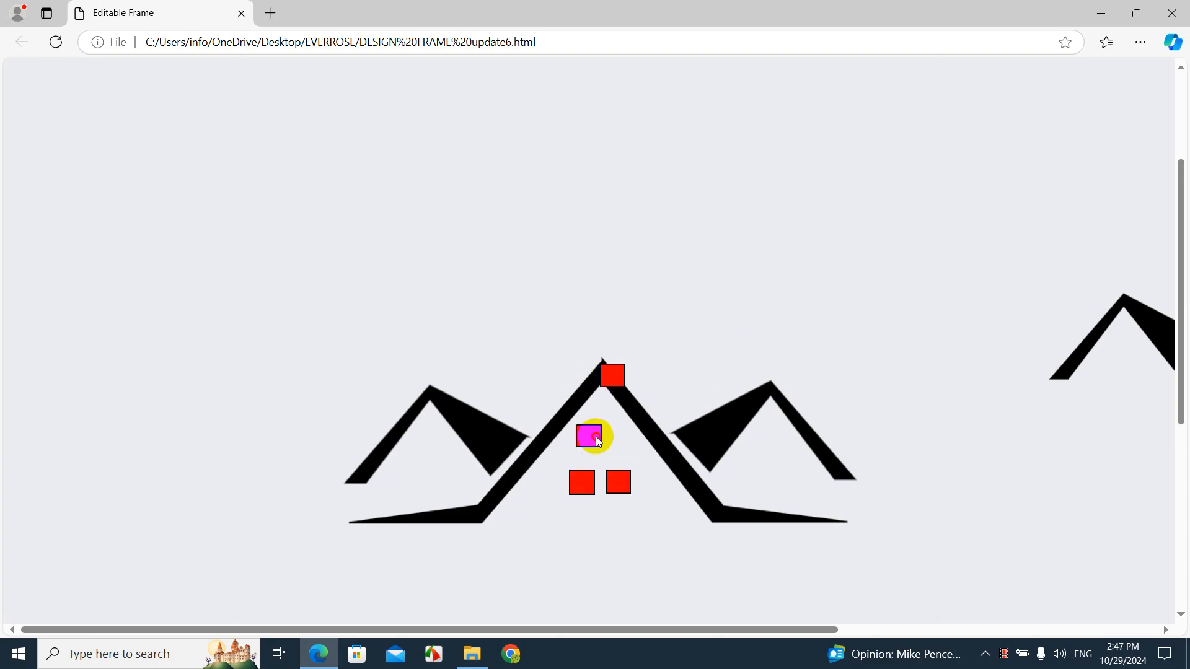
left_click_drag(599, 442, 599, 441)
left_click_drag(608, 373, 593, 437)
left_click_drag(587, 491, 592, 475)
left_click_drag(615, 481, 615, 446)
Step: Open the text editor and add the text MATT'S CONSTRUCTION to the frame
scroll(669, 272, "up", 3)
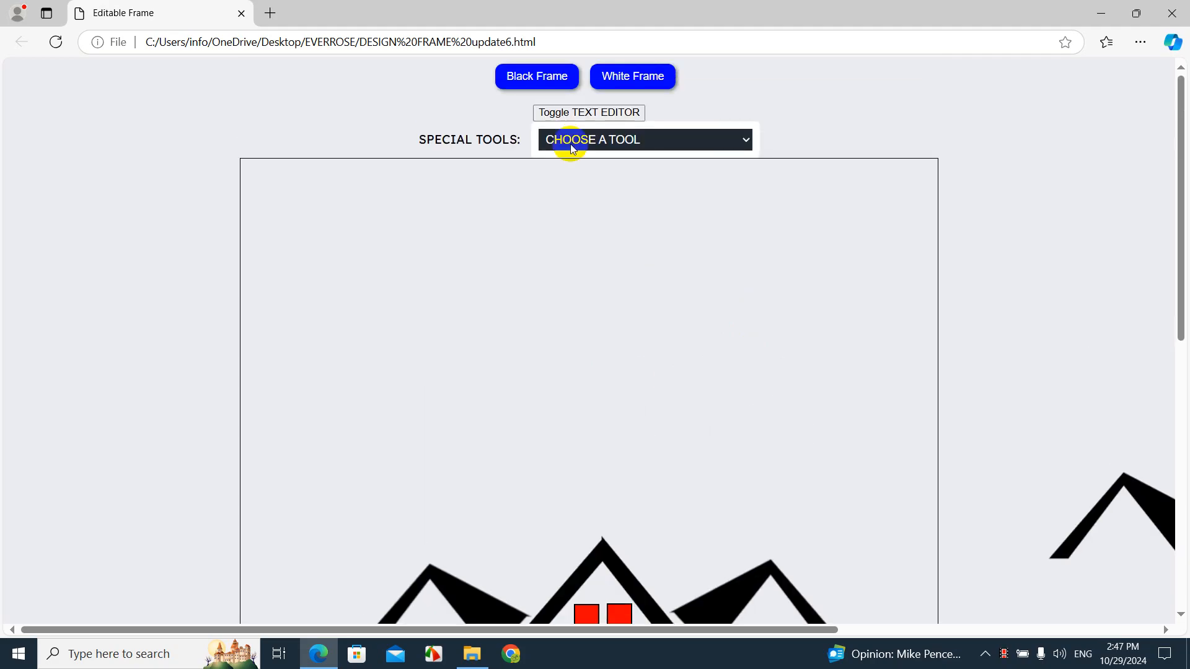
left_click(622, 114)
left_click(608, 159)
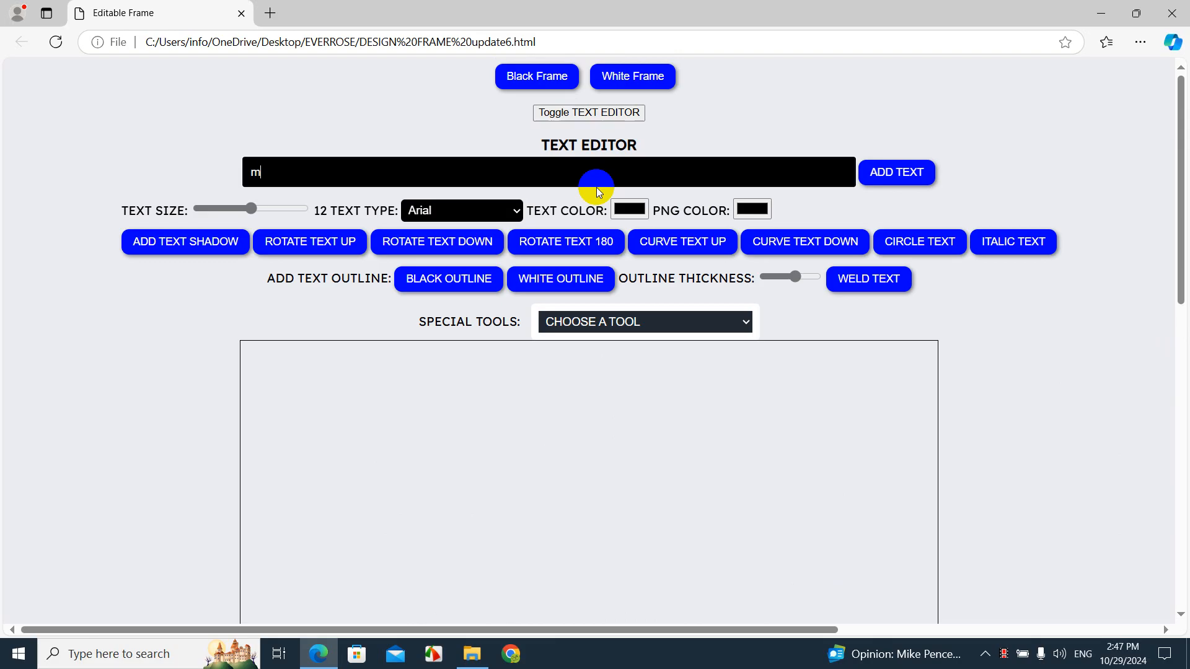
type("MATT'S CONSTR")
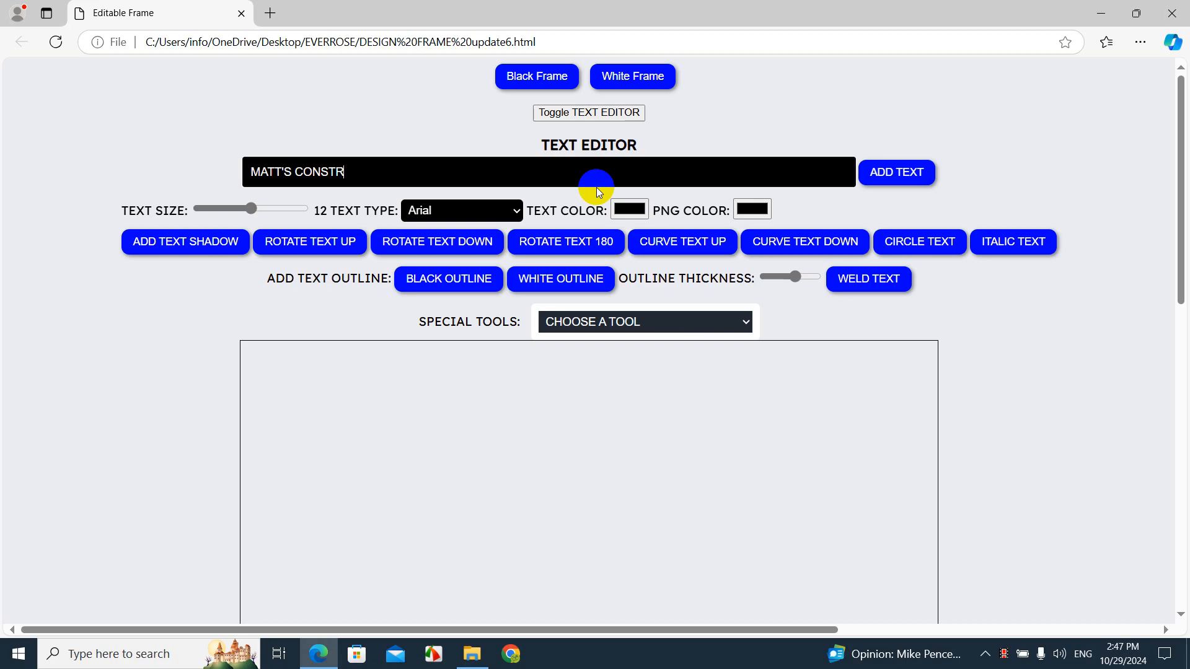
type("UCTION")
left_click(901, 176)
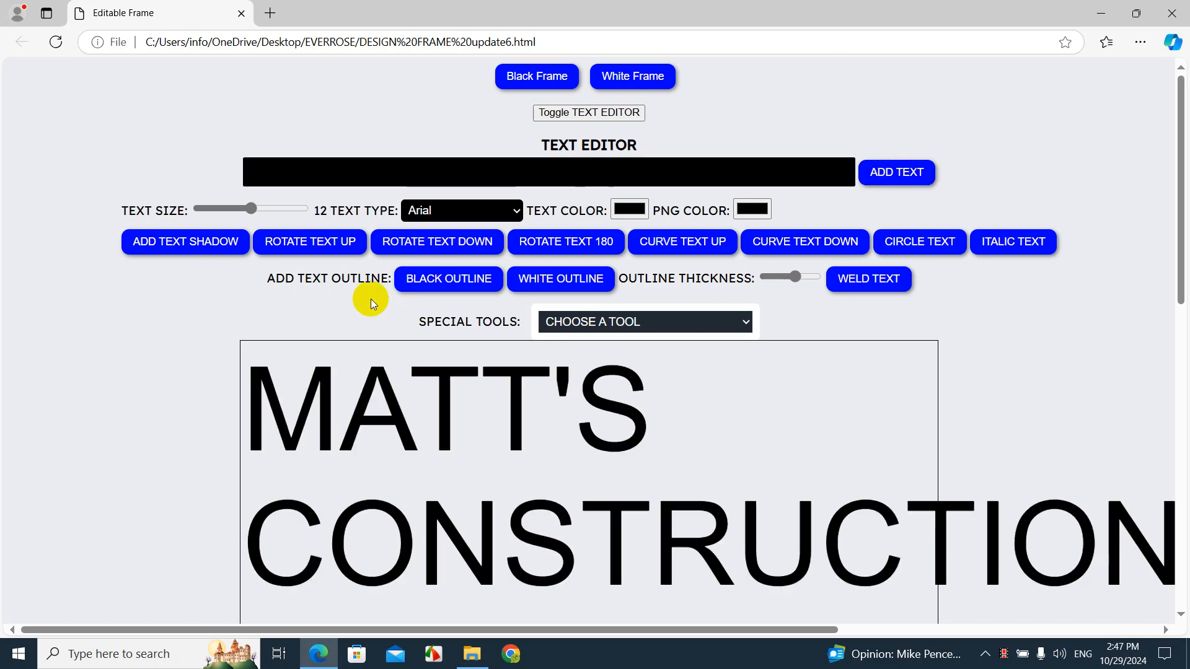
Step: Set the MATT'S CONSTRUCTION text to size 59 in Times New Roman
left_click_drag(220, 208, 217, 210)
left_click(445, 209)
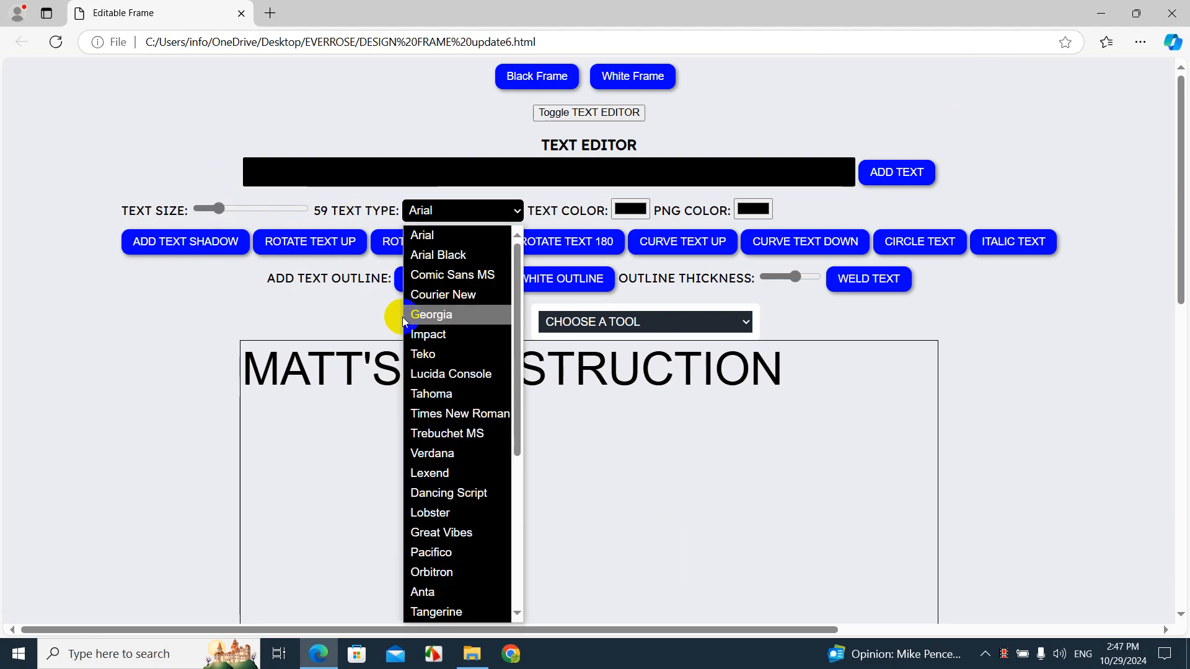
left_click(442, 421)
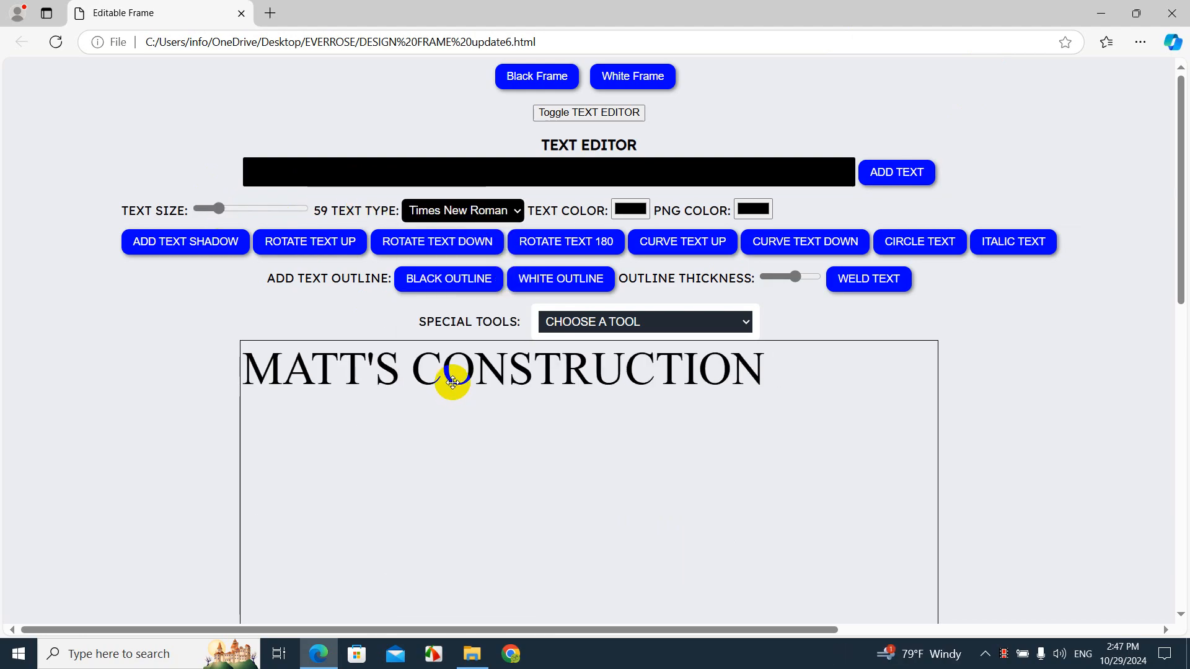
Step: Place the MATT'S CONSTRUCTION text directly beneath the main roof's base and deselect it
scroll(433, 372, "down", 6)
scroll(419, 366, "up", 6)
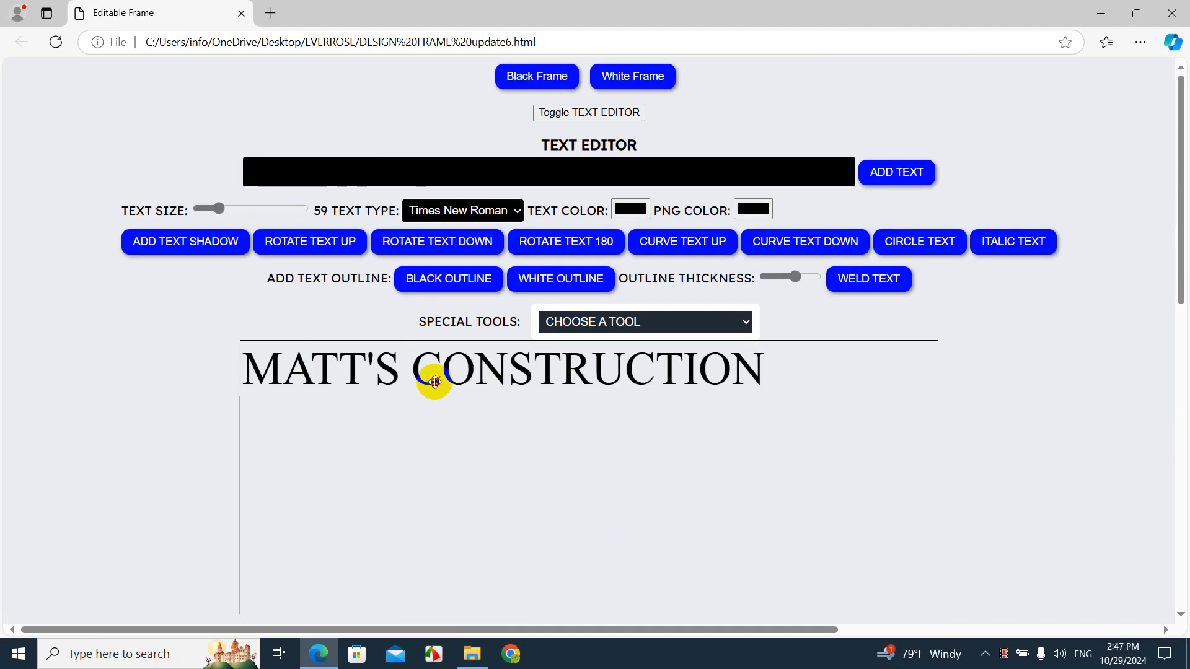
left_click_drag(434, 382, 504, 550)
scroll(504, 496, "down", 10)
scroll(545, 464, "up", 4)
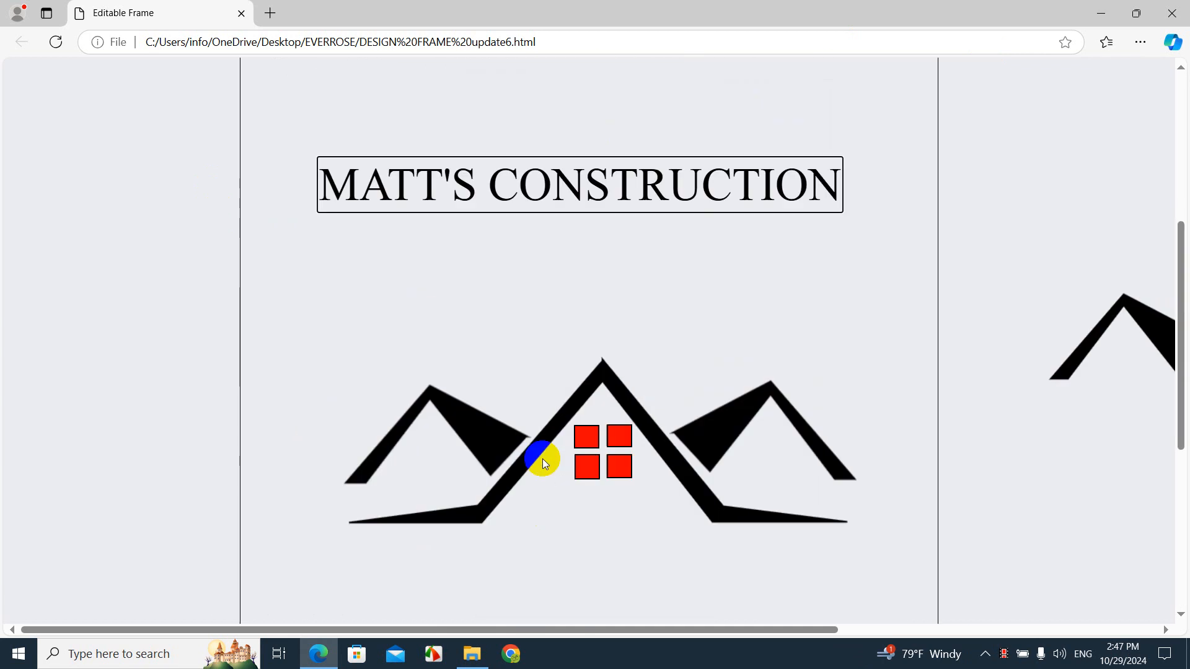
left_click_drag(531, 186, 544, 554)
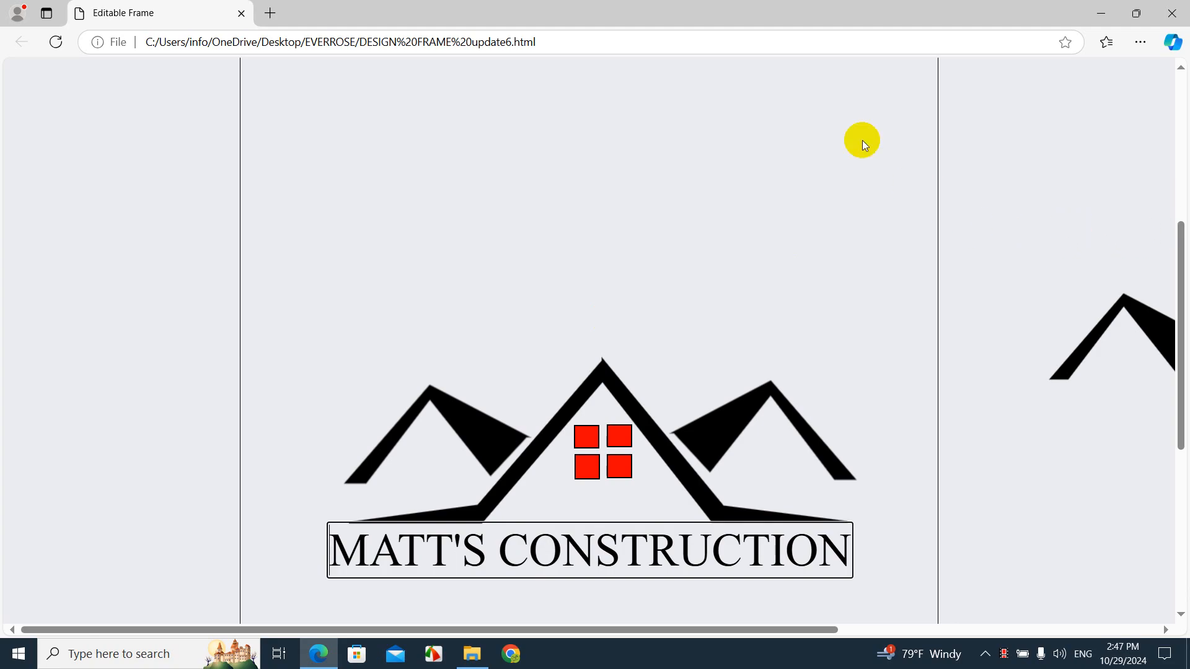
left_click(134, 88)
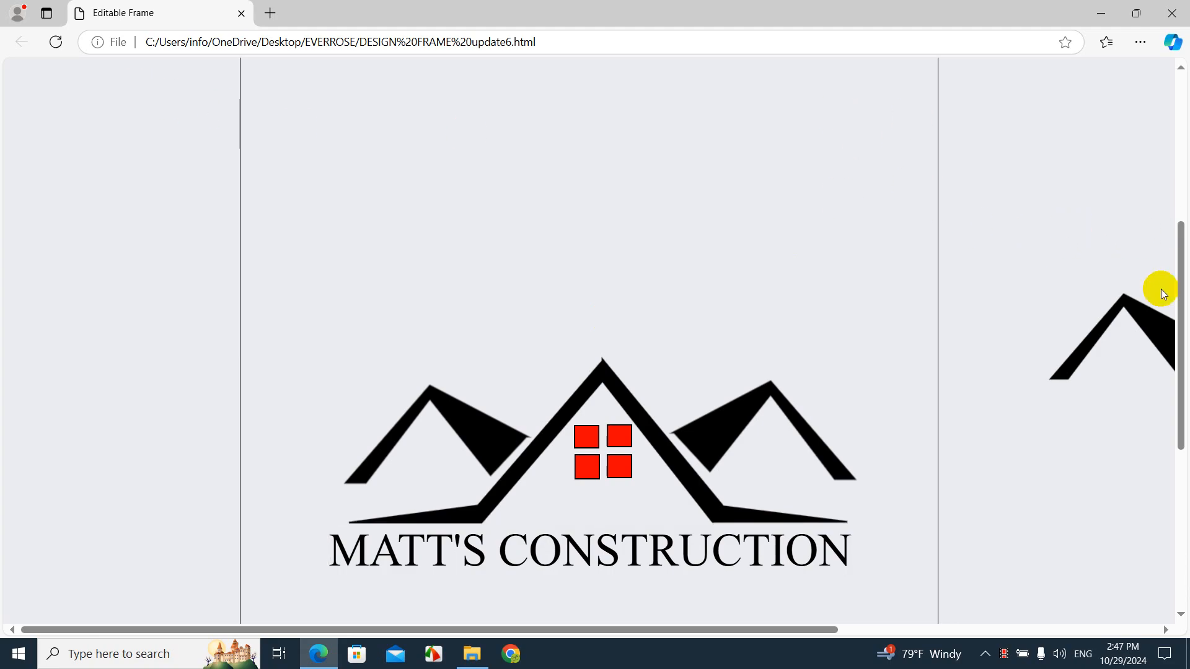
Step: Draw a thin red bar with the square shape under MATT'S CONSTRUCTION, spanning the full width of the text
left_click(1181, 462)
scroll(1181, 463, "up", 5)
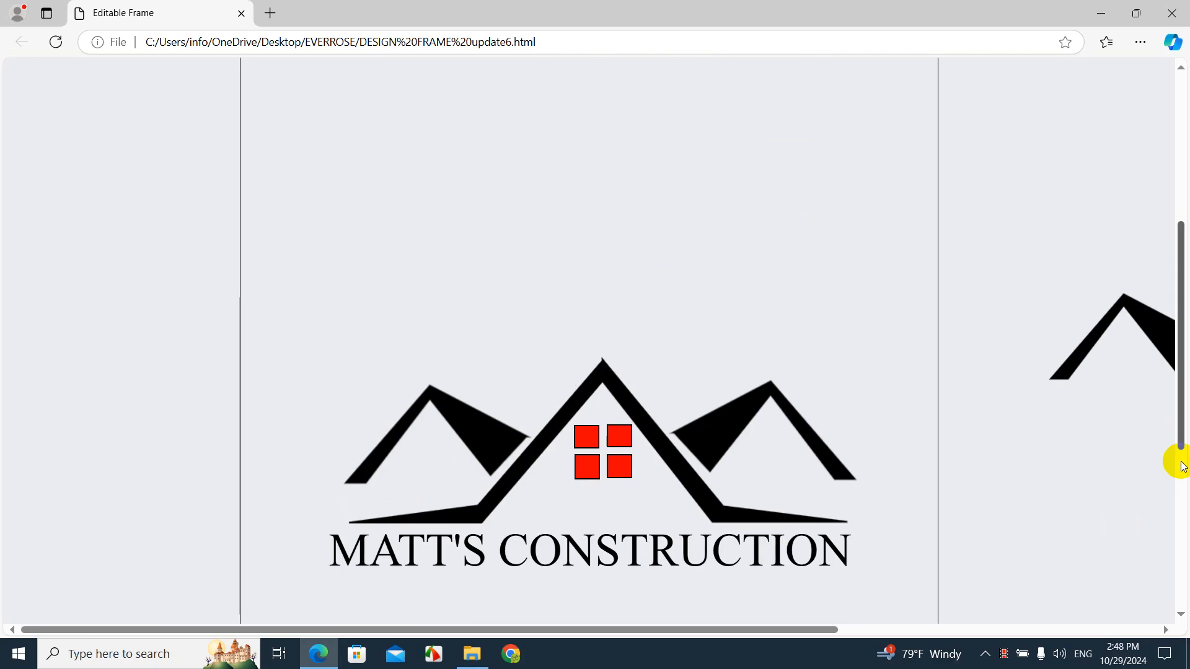
scroll(1181, 462, "down", 5)
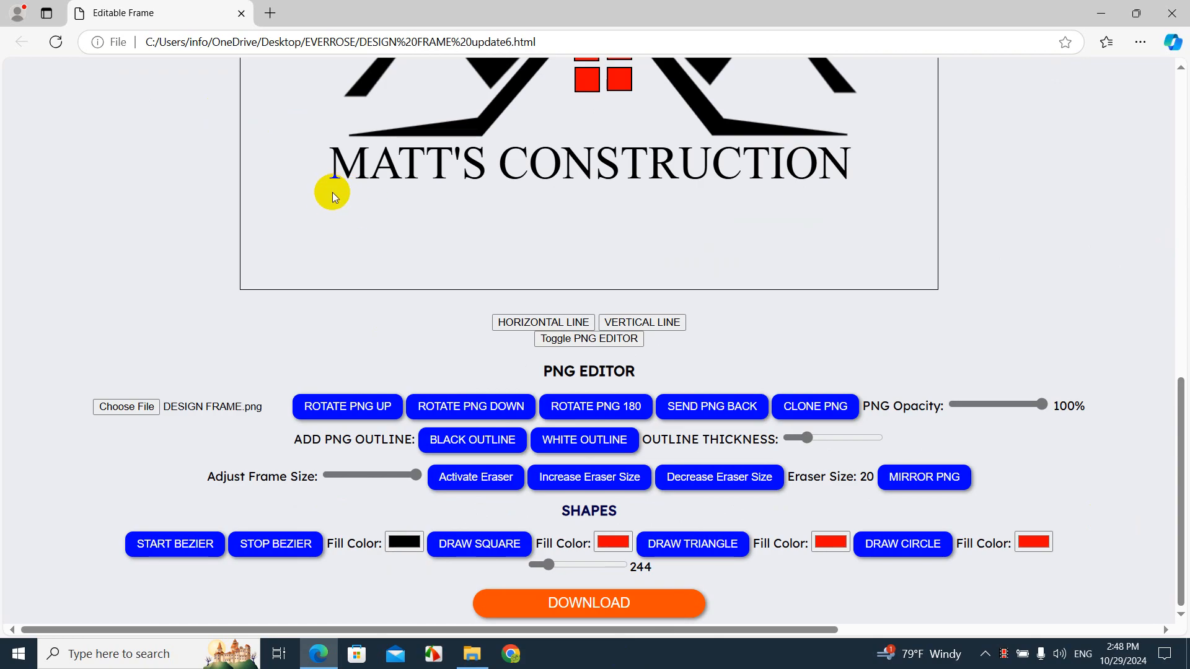
left_click_drag(329, 193, 848, 196)
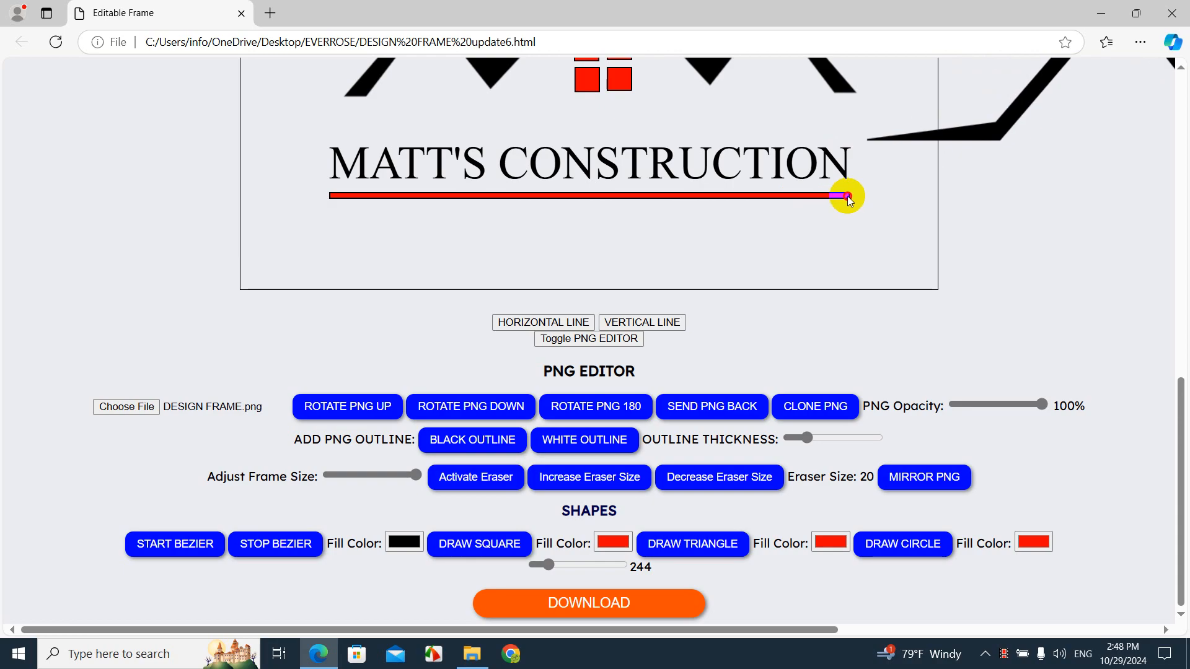
Step: Move the spare gable farther outside the frame and put the main roof back between the side gables above the text
scroll(1121, 236, "up", 5)
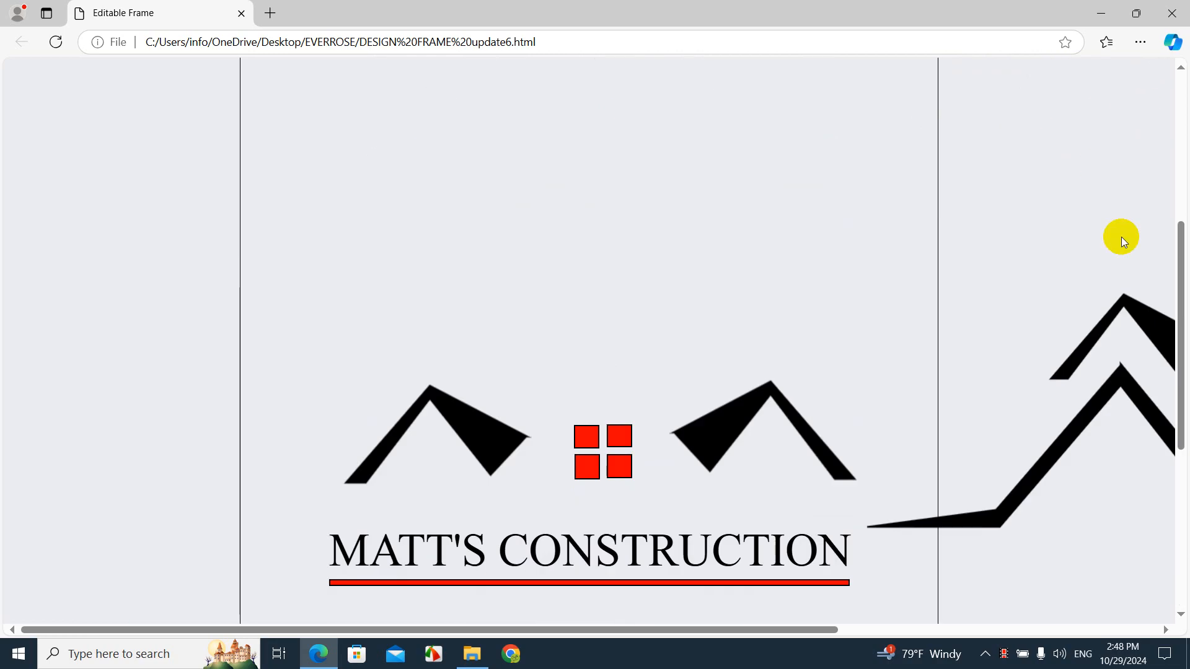
left_click_drag(1104, 400, 1185, 261)
left_click_drag(1000, 500, 489, 494)
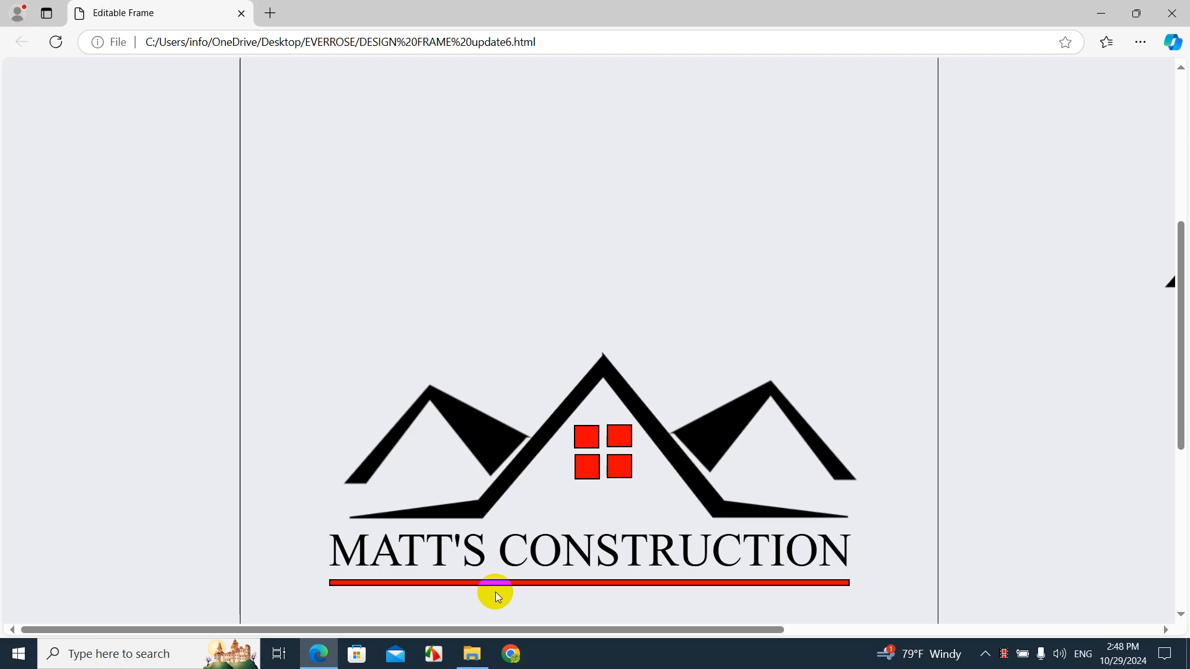
Step: Nudge the red bar and the MATT'S CONSTRUCTION text slightly right so they line up under the roof
left_click_drag(498, 583, 501, 585)
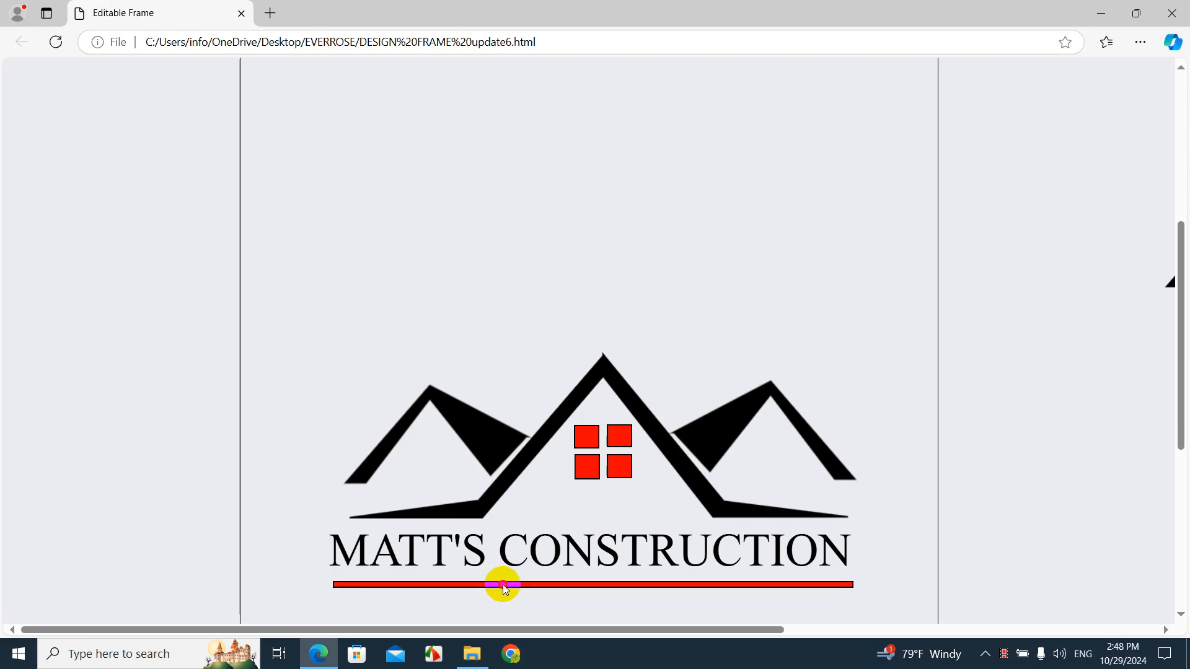
left_click_drag(503, 585, 508, 585)
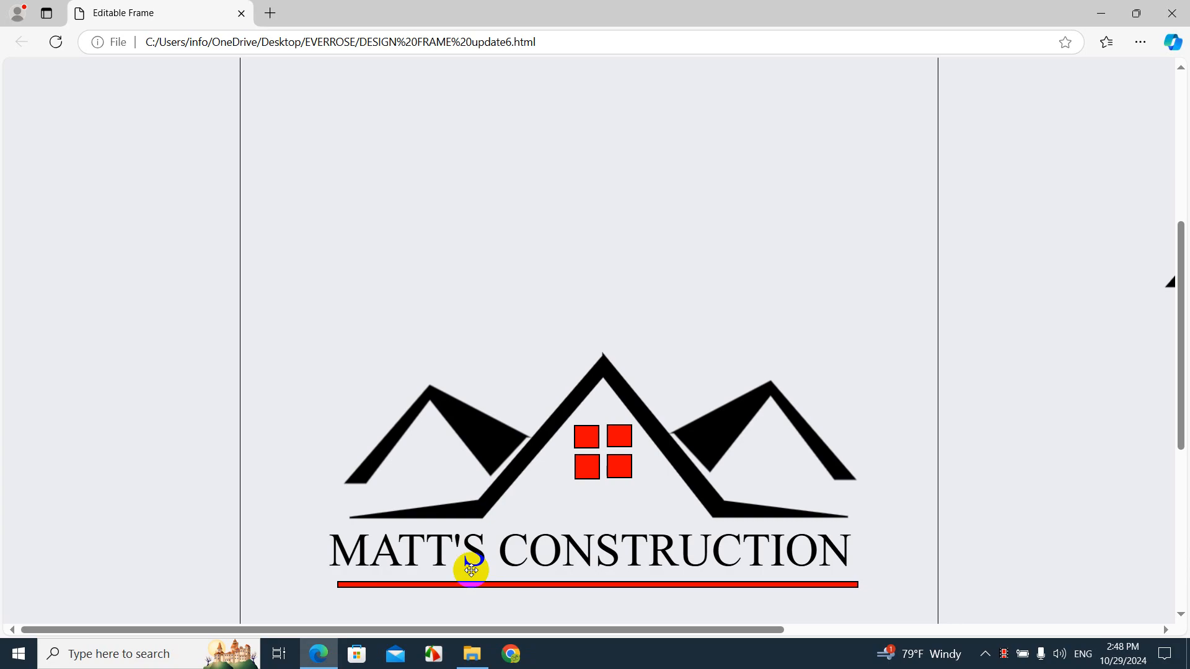
left_click_drag(445, 553, 450, 556)
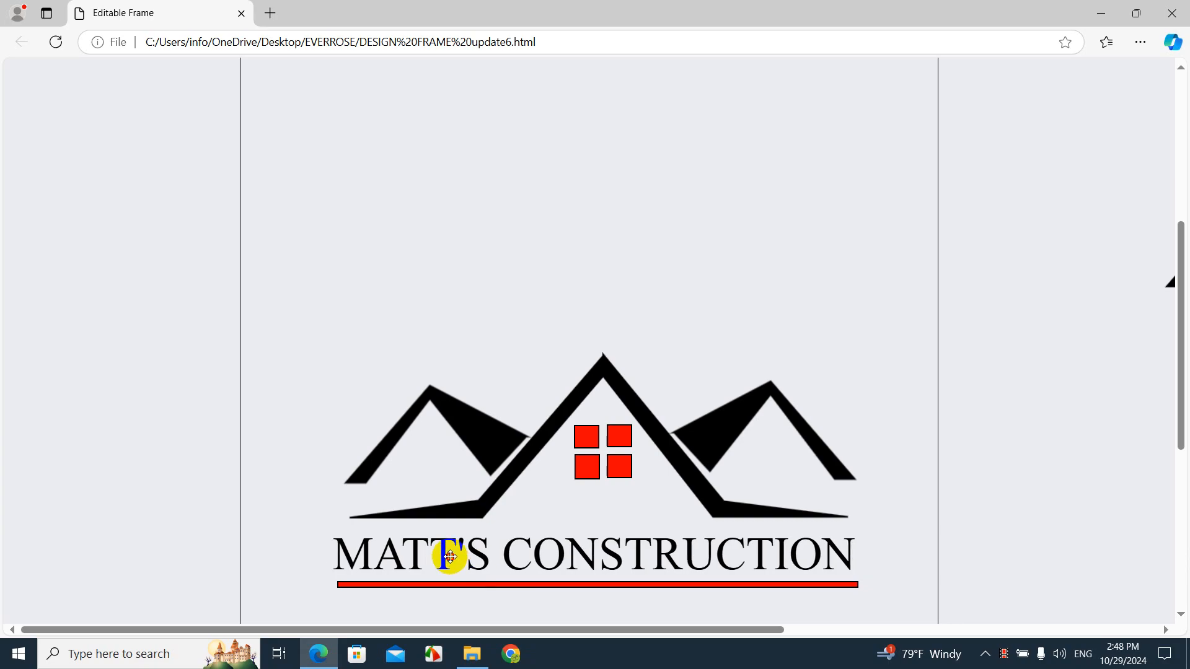
Step: Deselect the MATT'S CONSTRUCTION text and add a separate text reading LLC
left_click(450, 557)
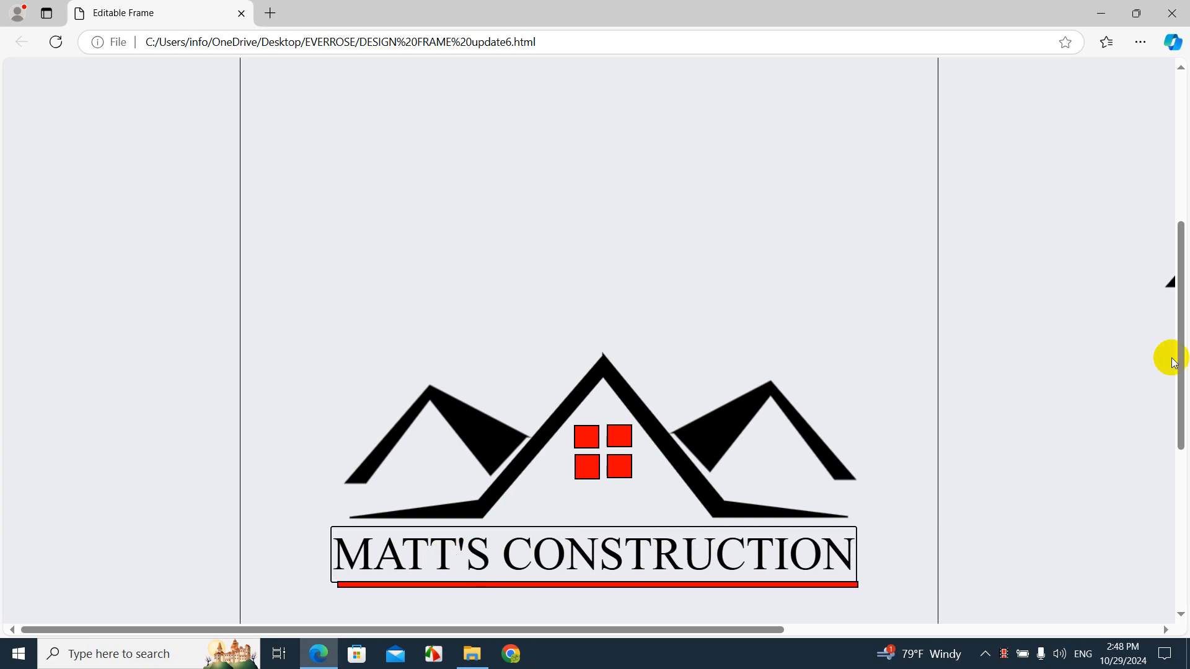
left_click(1079, 258)
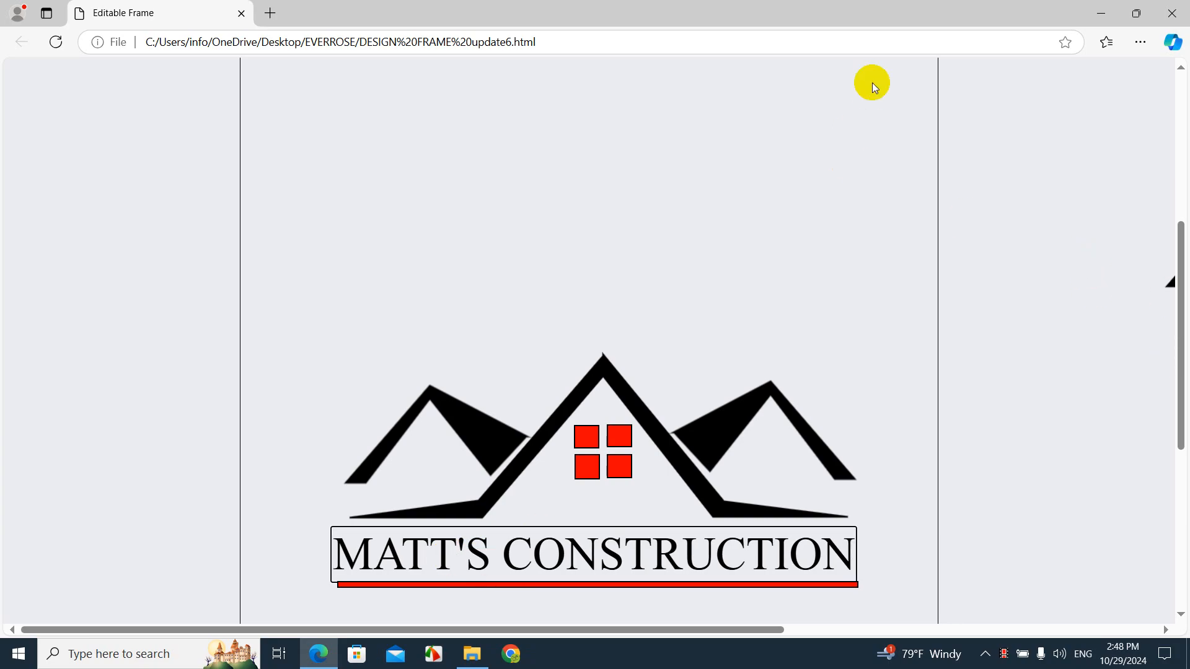
left_click_drag(1179, 241, 1179, 178)
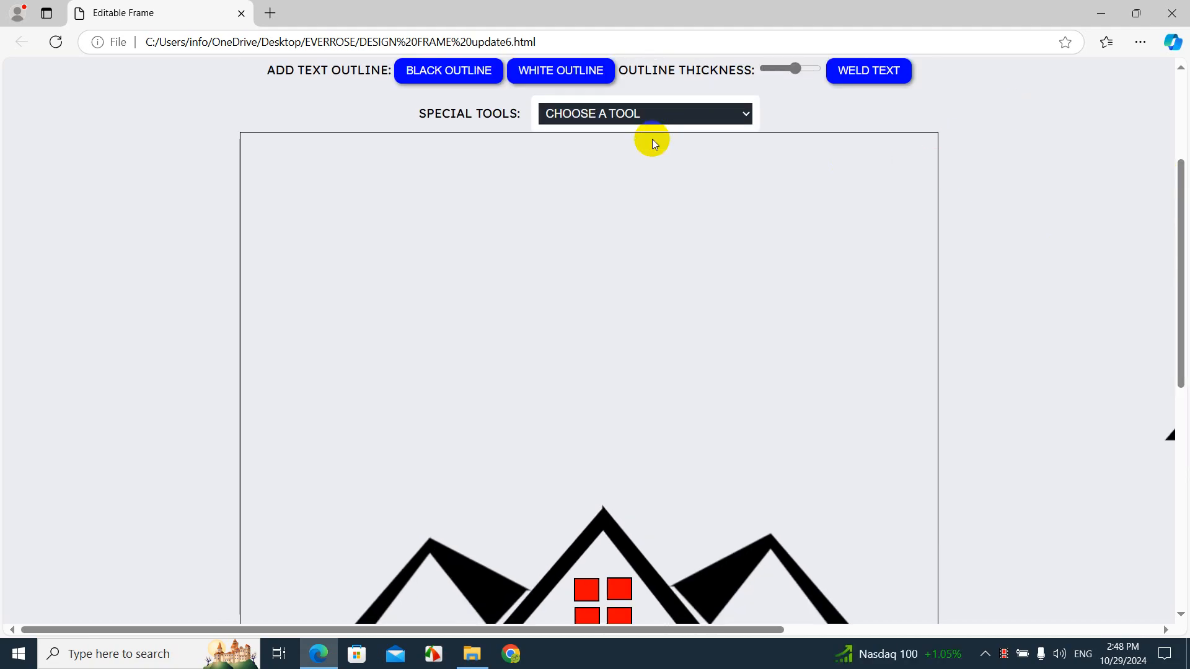
scroll(652, 139, "up", 4)
scroll(159, 353, "down", 5)
scroll(157, 351, "down", 5)
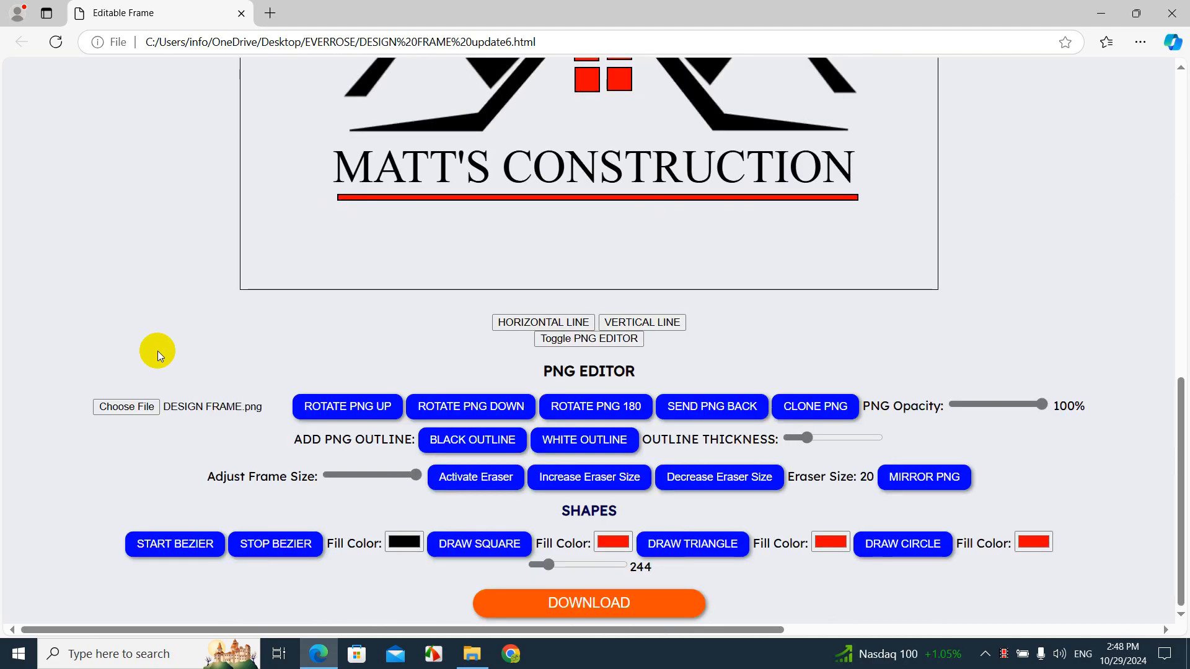
scroll(157, 351, "up", 10)
left_click(431, 165)
left_click_drag(431, 165, 238, 178)
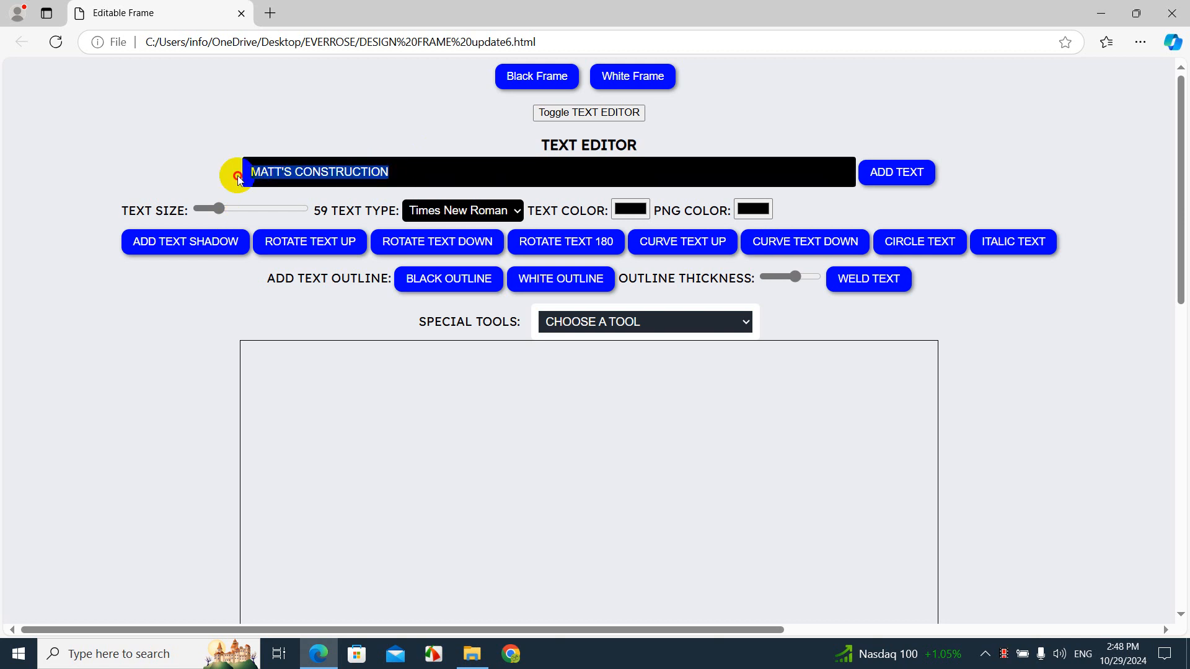
type("LLC")
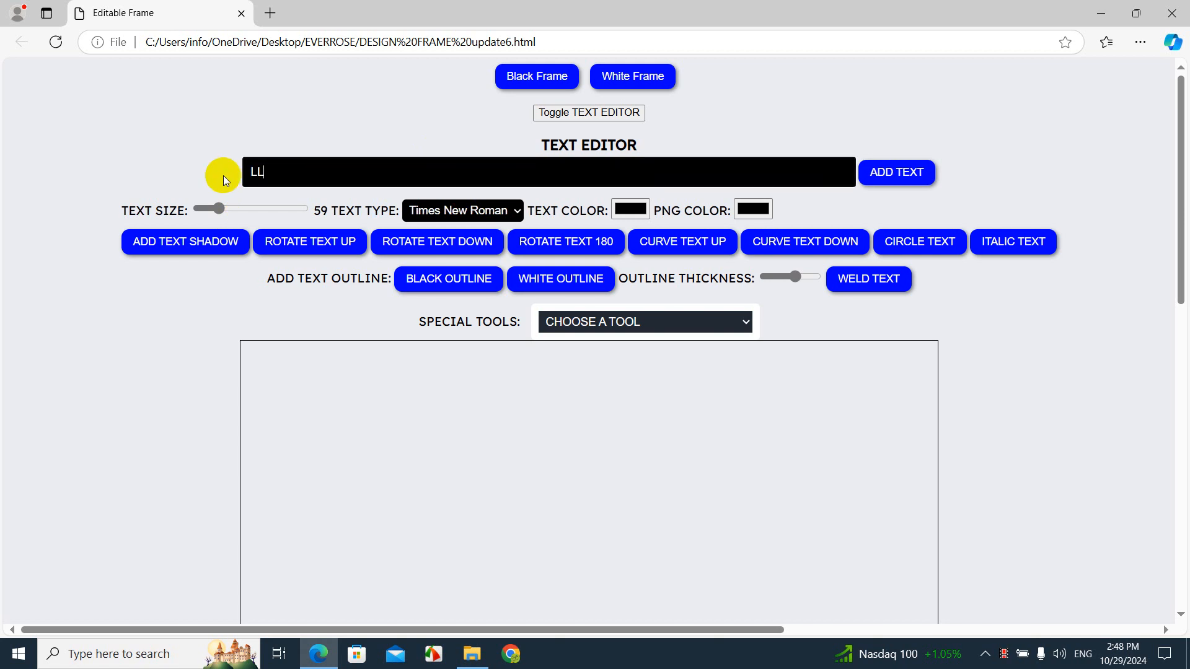
left_click(900, 175)
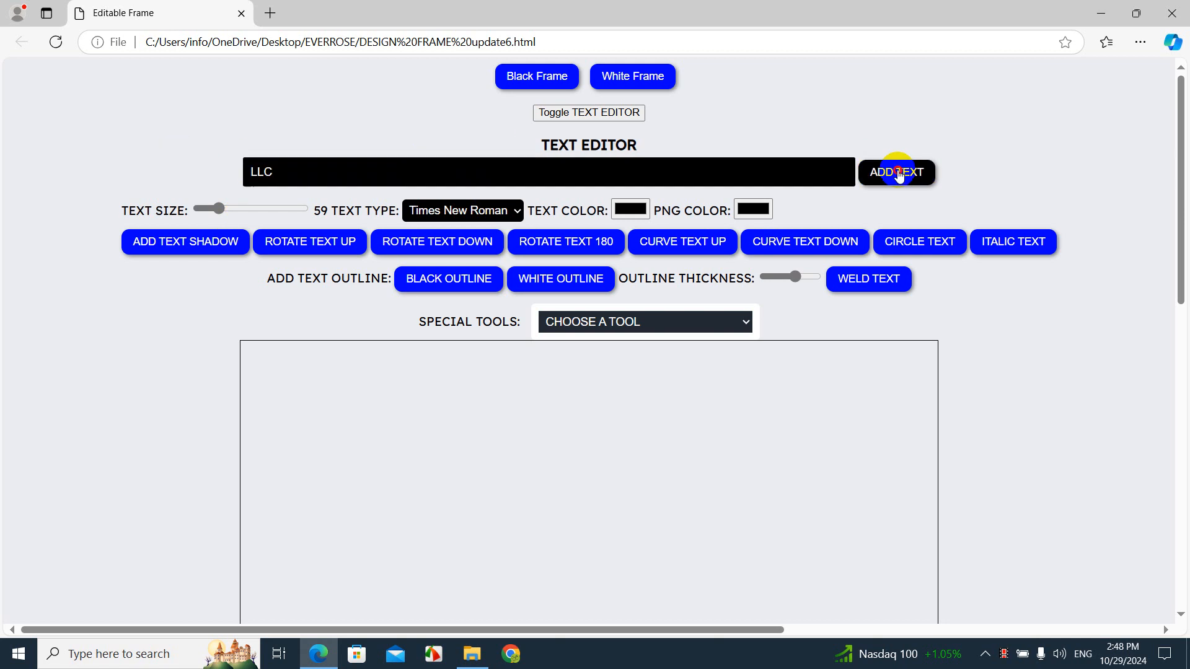
Step: Place the LLC text centred directly beneath the red bar and deselect it
scroll(328, 367, "down", 5)
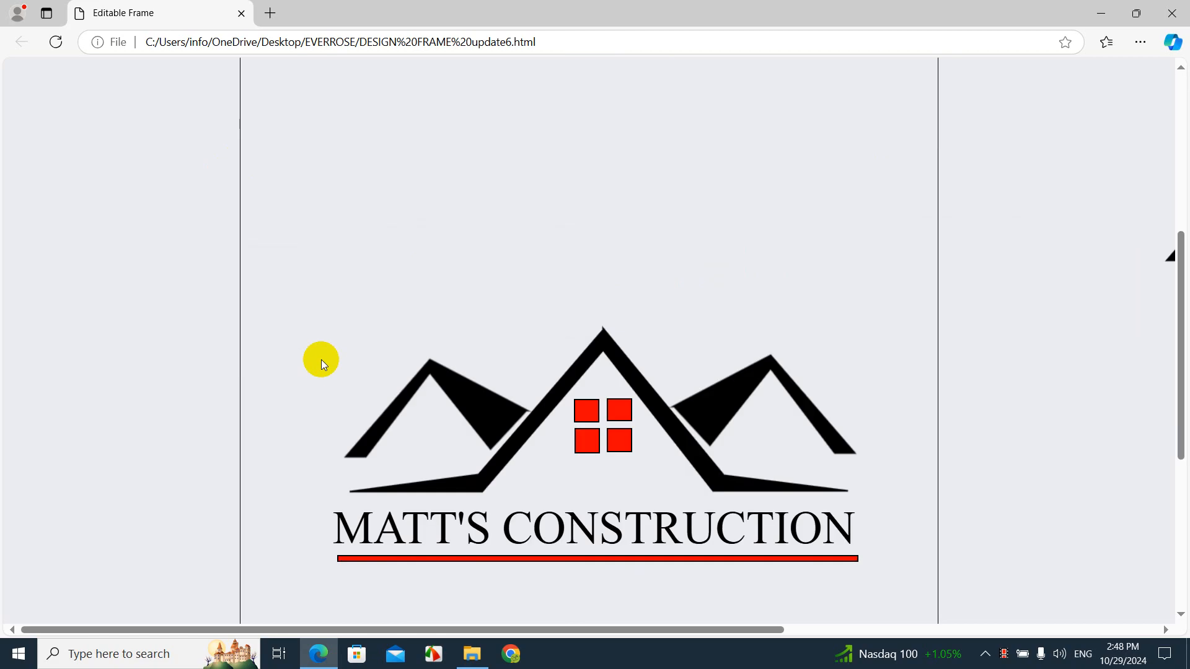
scroll(319, 359, "up", 5)
left_click_drag(310, 370, 204, 502)
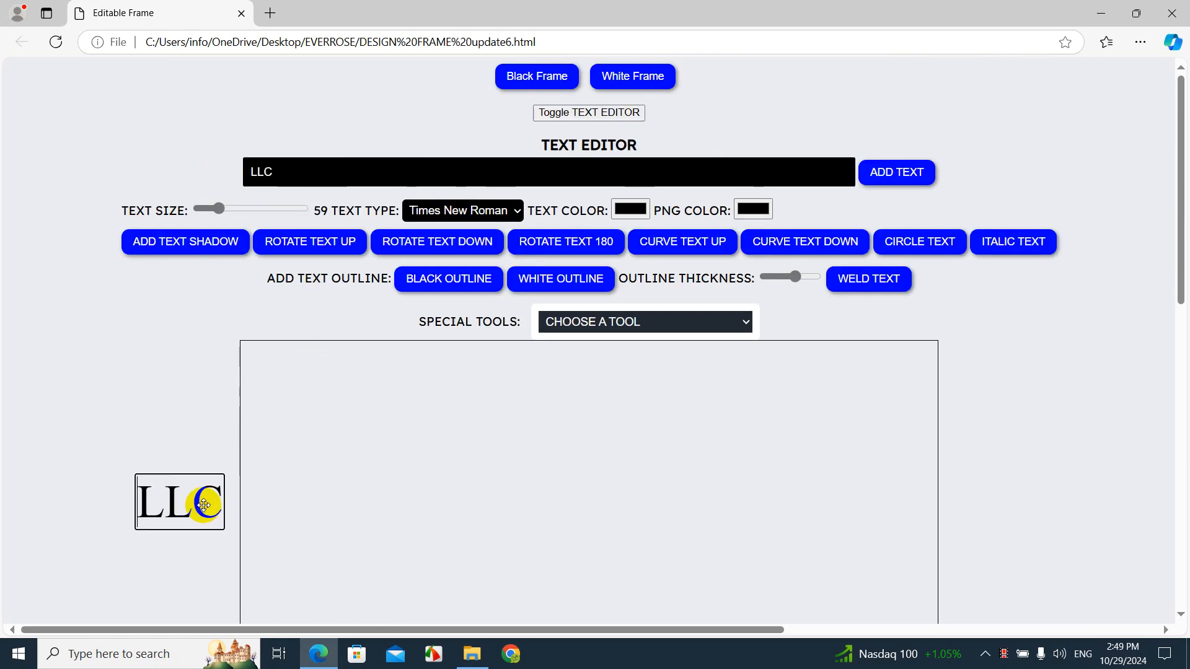
scroll(186, 471, "down", 6)
left_click_drag(154, 120, 585, 595)
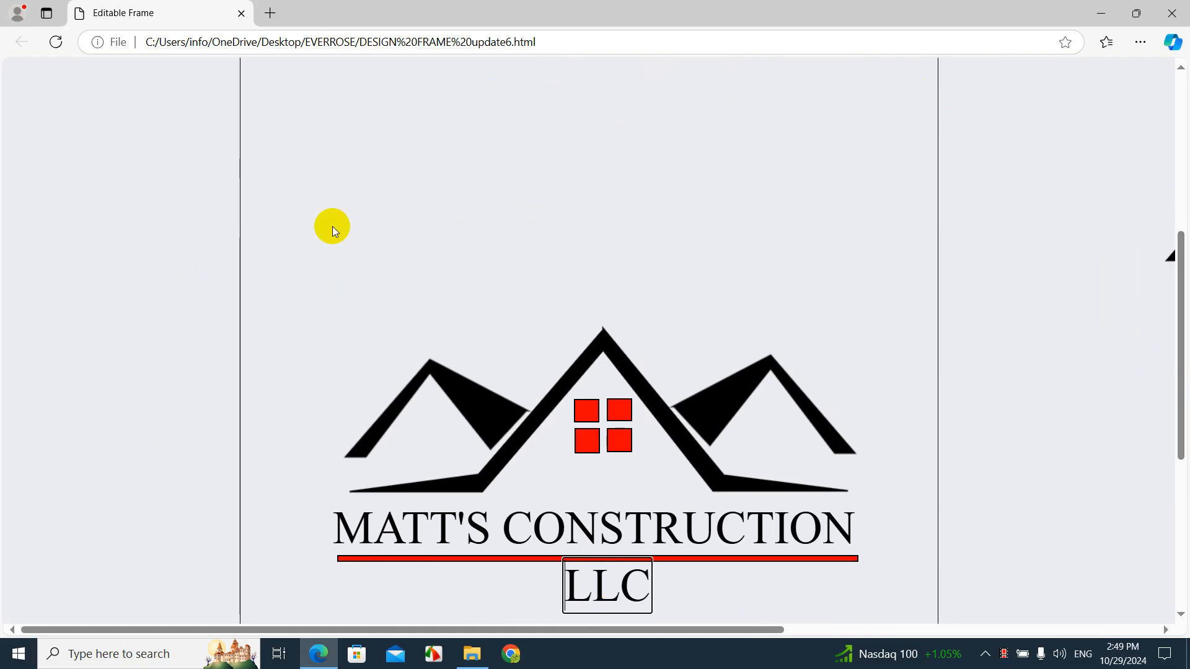
left_click(217, 141)
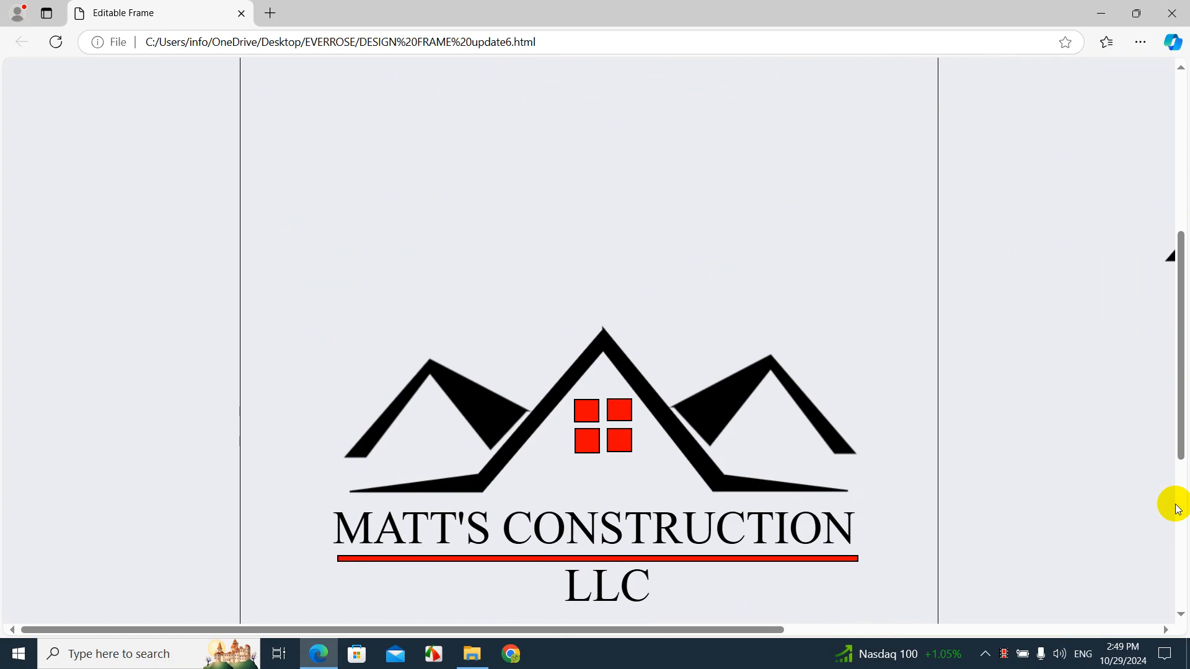
Step: Draw two small red squares with the square shape, one above the other, near the frame's upper-left corner
left_click_drag(1181, 404, 1181, 531)
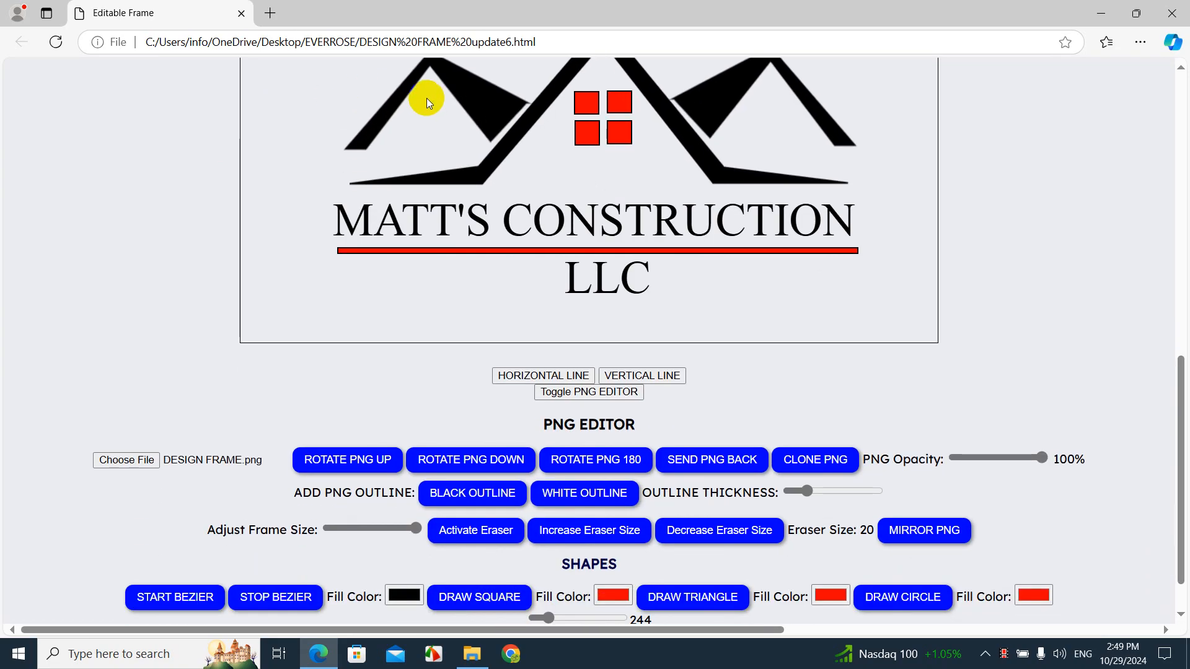
scroll(203, 151, "up", 6)
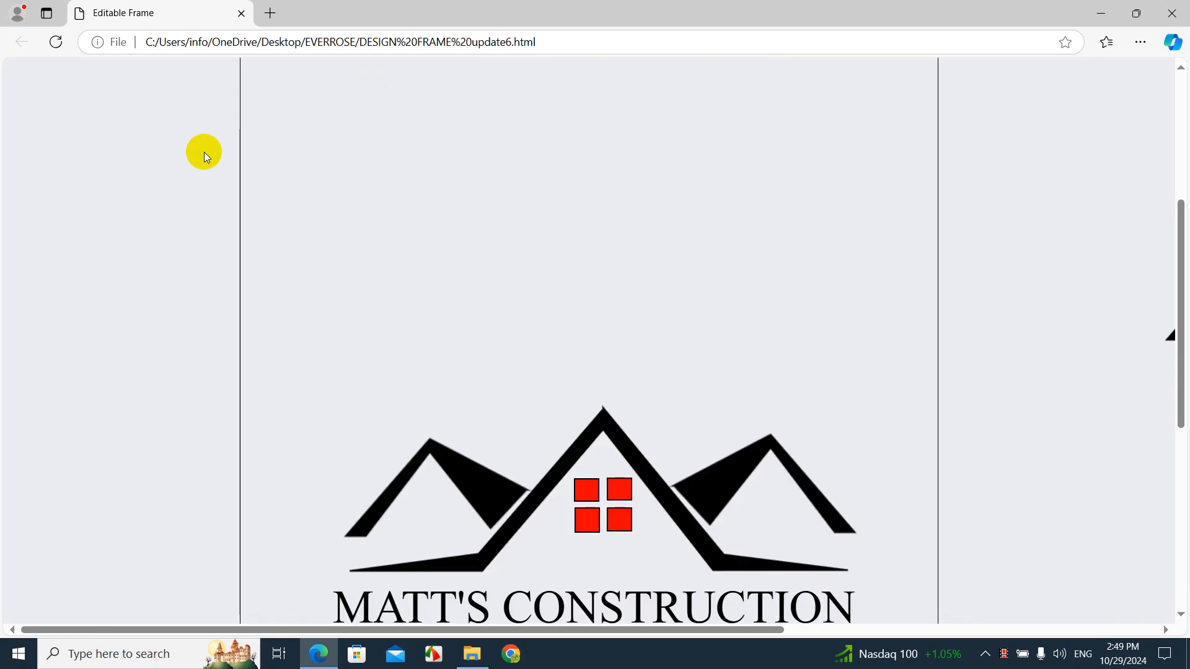
left_click_drag(249, 71, 275, 83)
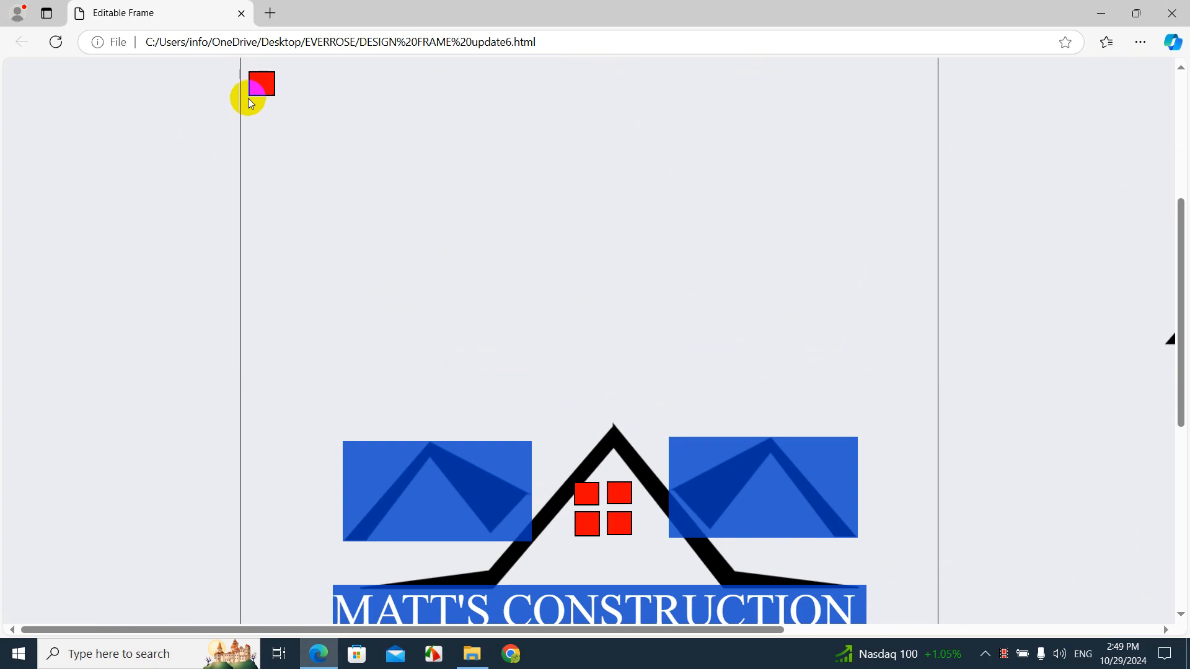
scroll(333, 441, "down", 7)
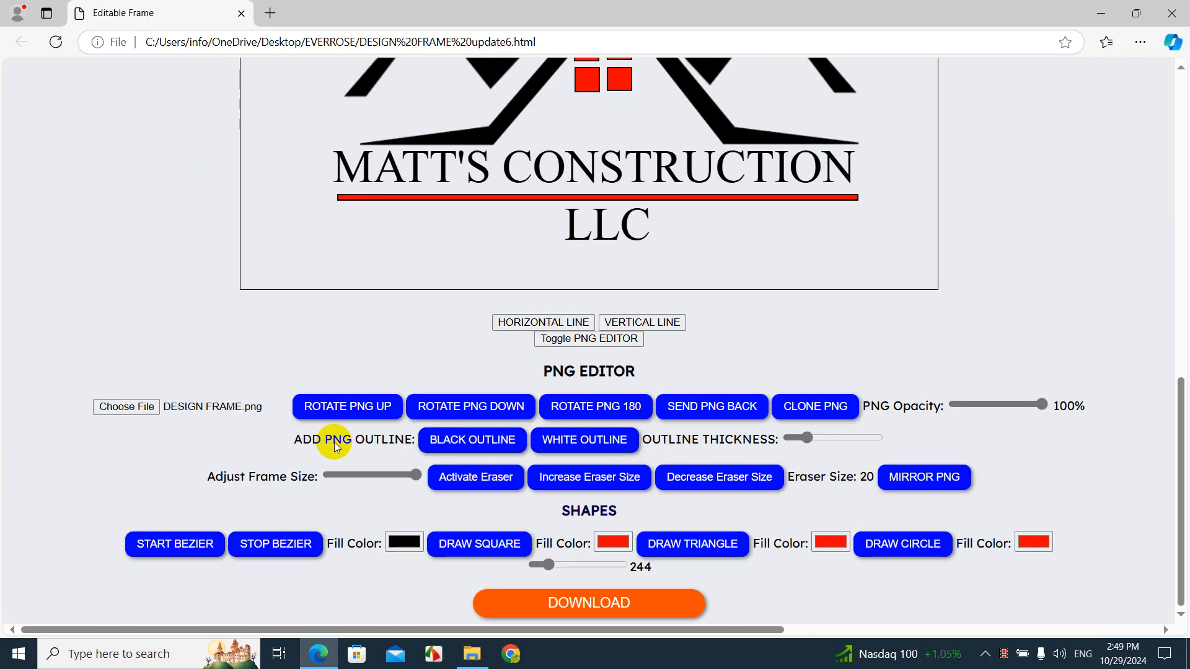
left_click(440, 544)
scroll(431, 533, "up", 10)
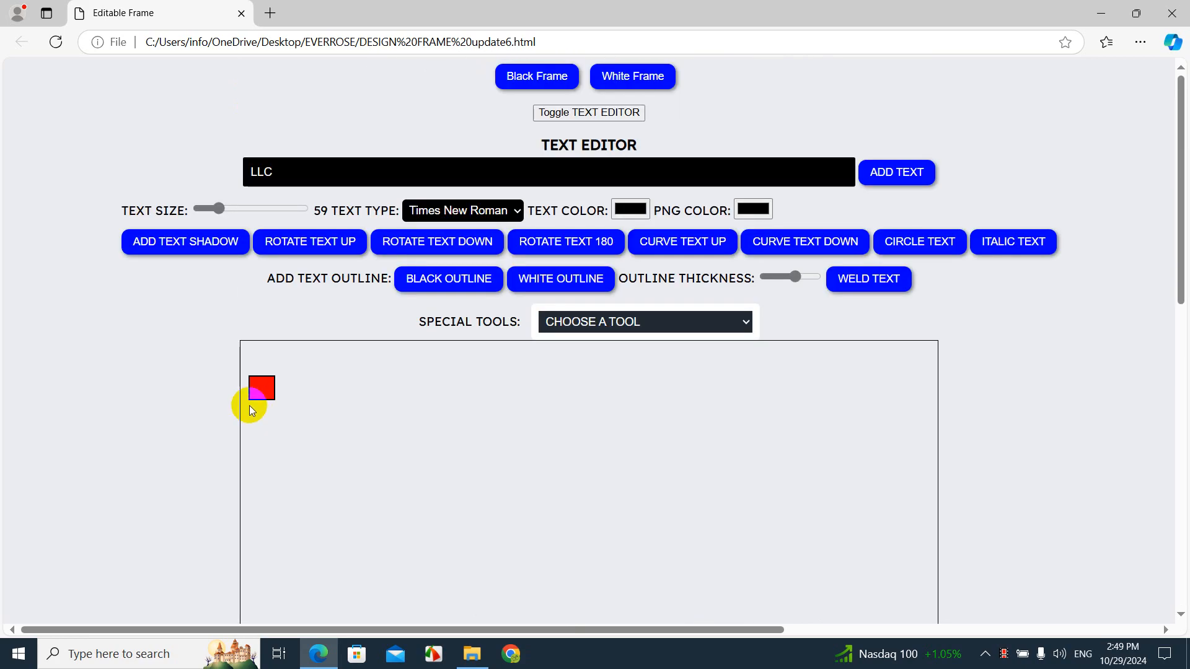
left_click_drag(250, 409, 276, 432)
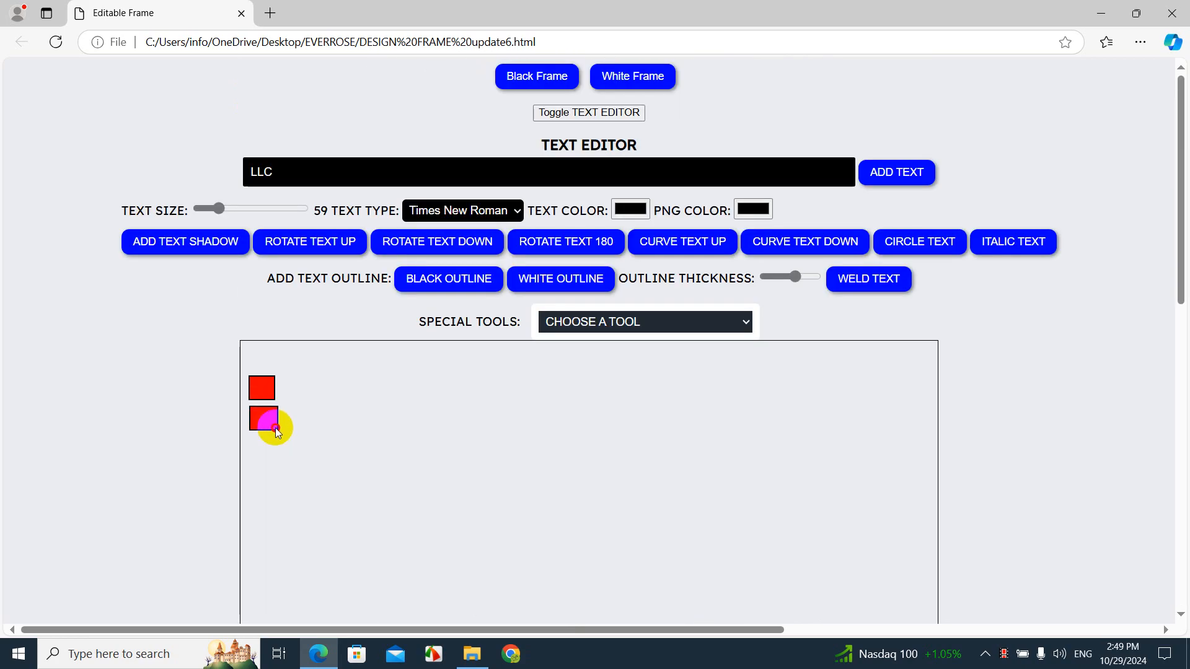
Step: Move the main roof back between the side gables above MATT'S CONSTRUCTION and clear the selection
scroll(291, 403, "down", 10)
scroll(473, 368, "up", 5)
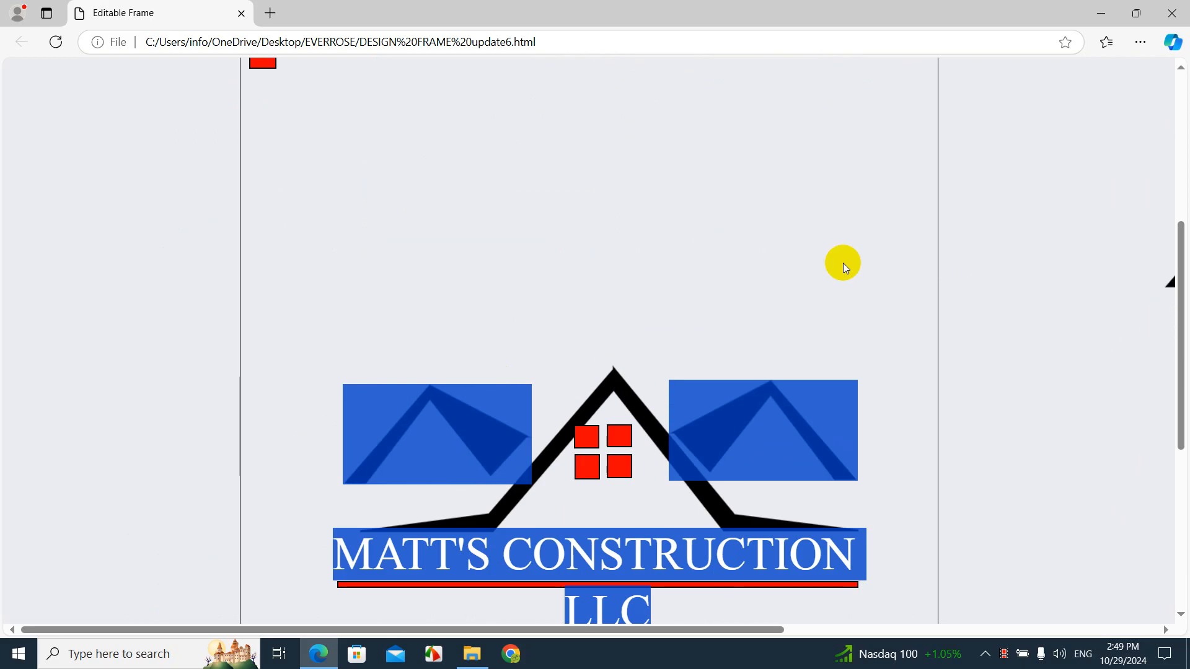
left_click(883, 126)
left_click_drag(605, 376, 596, 364)
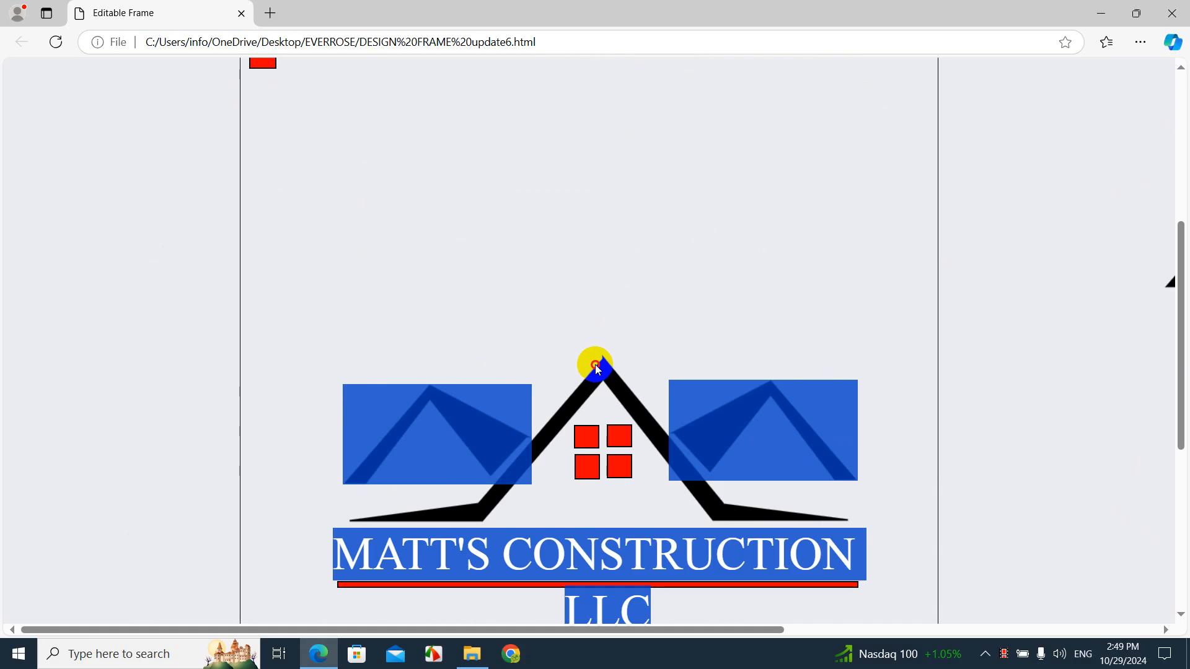
left_click_drag(596, 365, 597, 364)
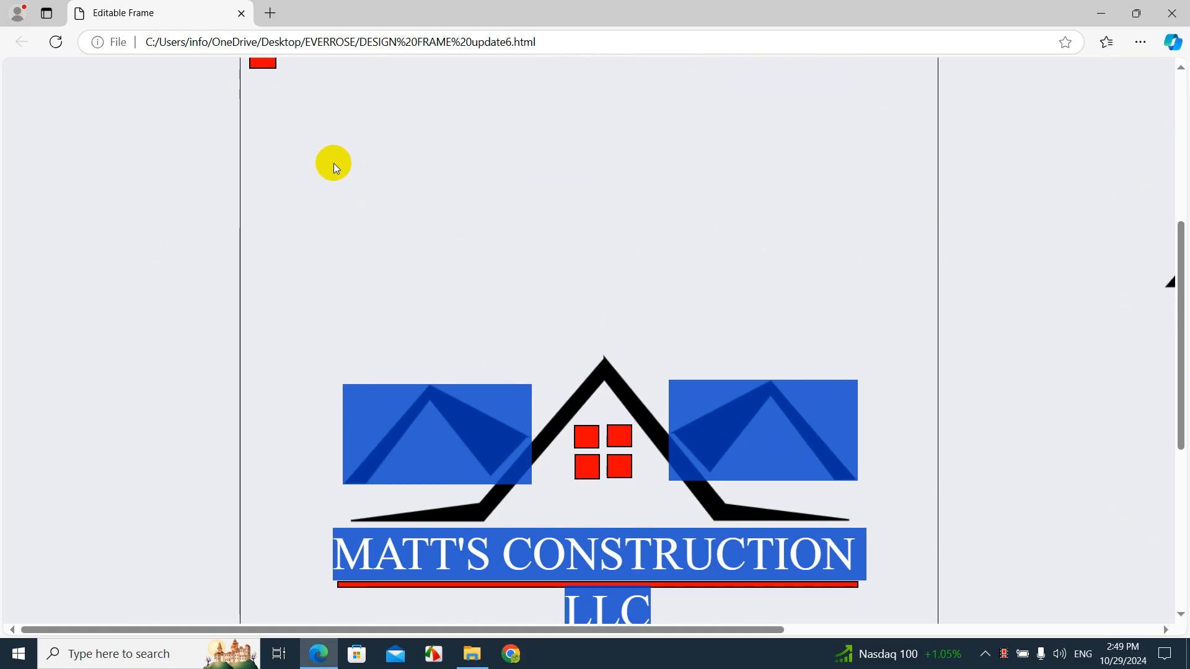
left_click(189, 135)
Step: Move one small red square into the left gable and the other into the right gable as windows
scroll(204, 169, "up", 5)
scroll(204, 168, "down", 5)
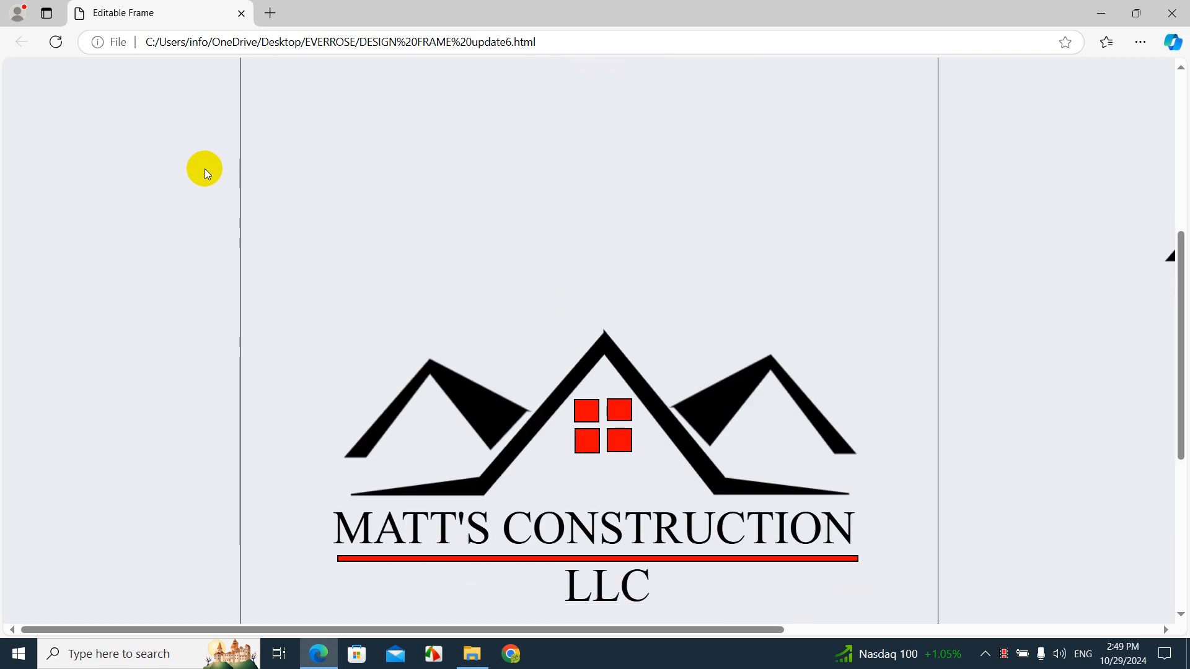
scroll(205, 169, "up", 5)
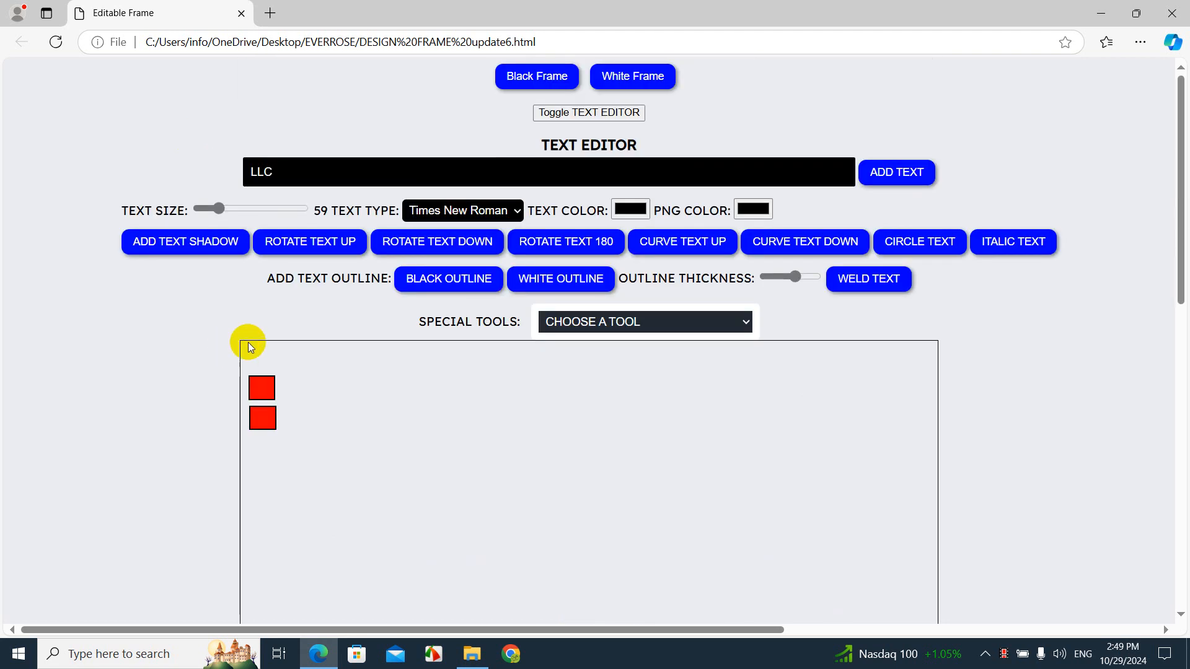
left_click_drag(1181, 228, 1172, 339)
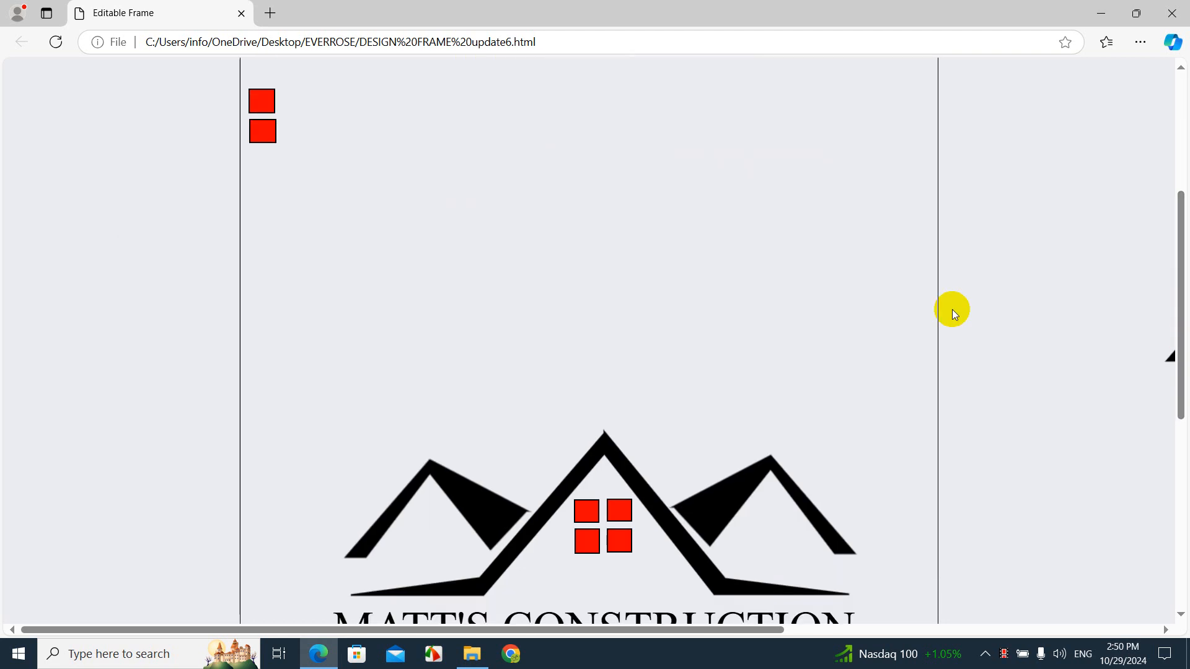
left_click_drag(266, 106, 435, 531)
left_click_drag(262, 130, 869, 494)
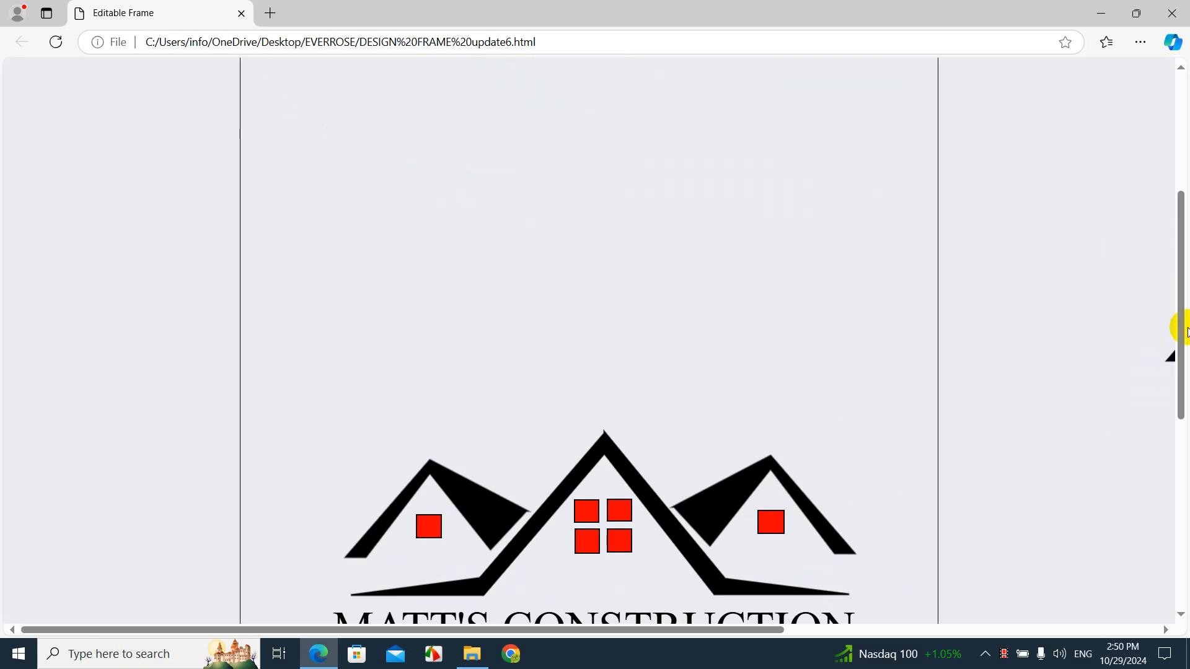
Step: Download the finished logo as a PNG and reload the design frame page
left_click_drag(1176, 326, 903, 603)
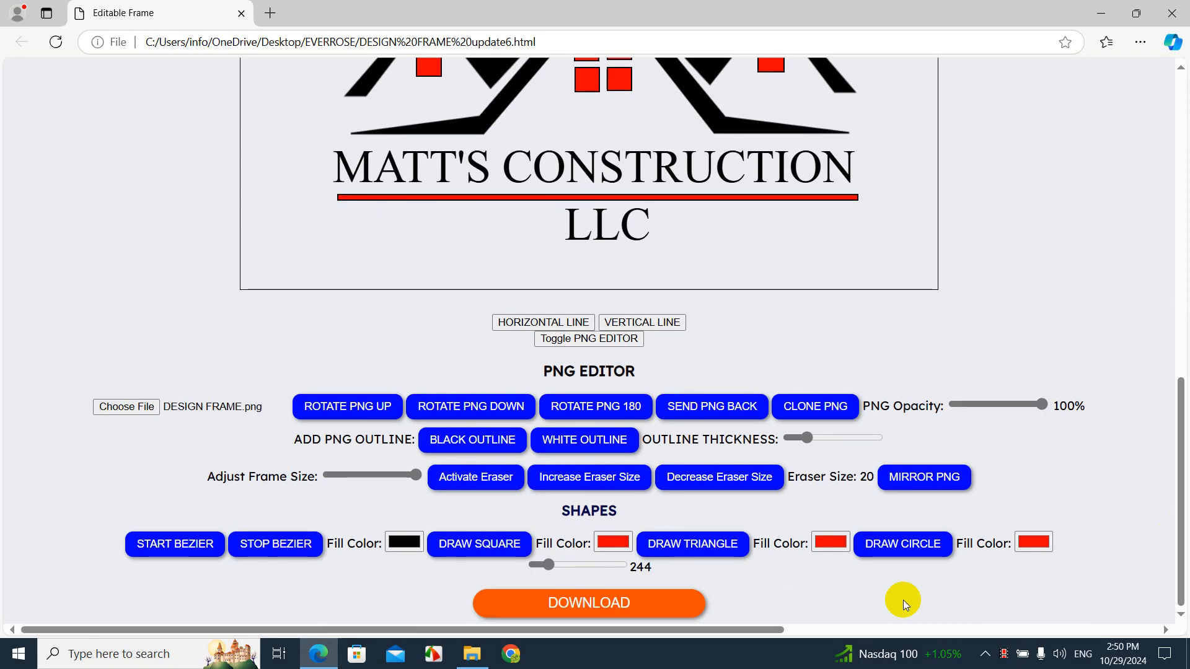
left_click(680, 604)
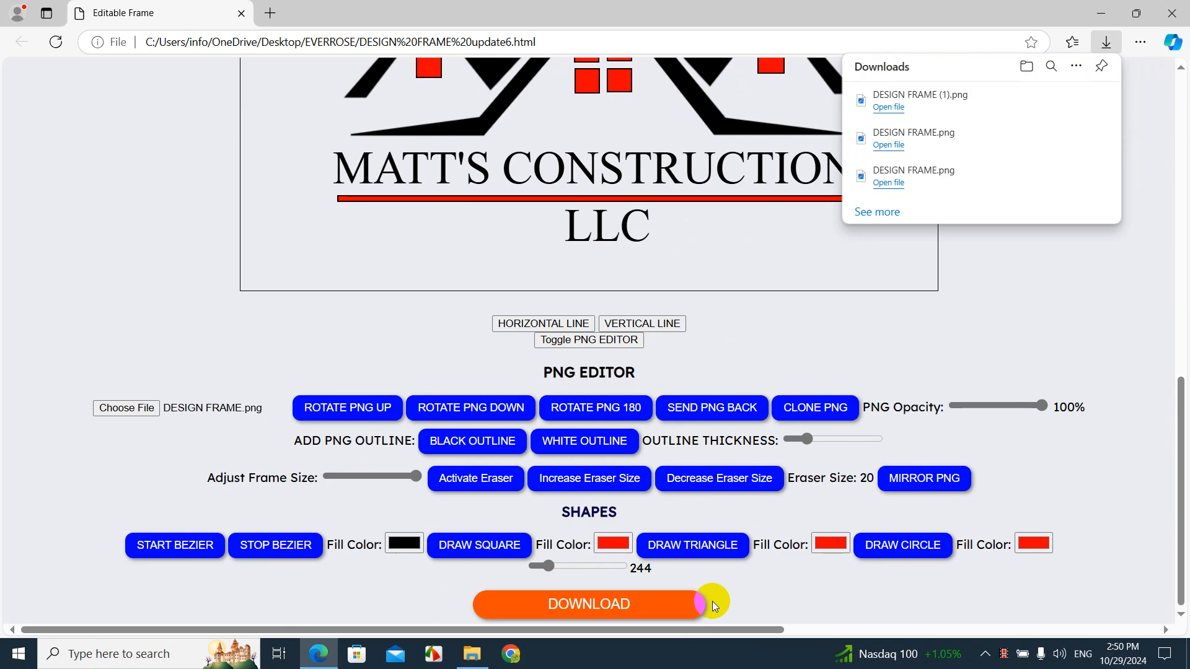
left_click(58, 46)
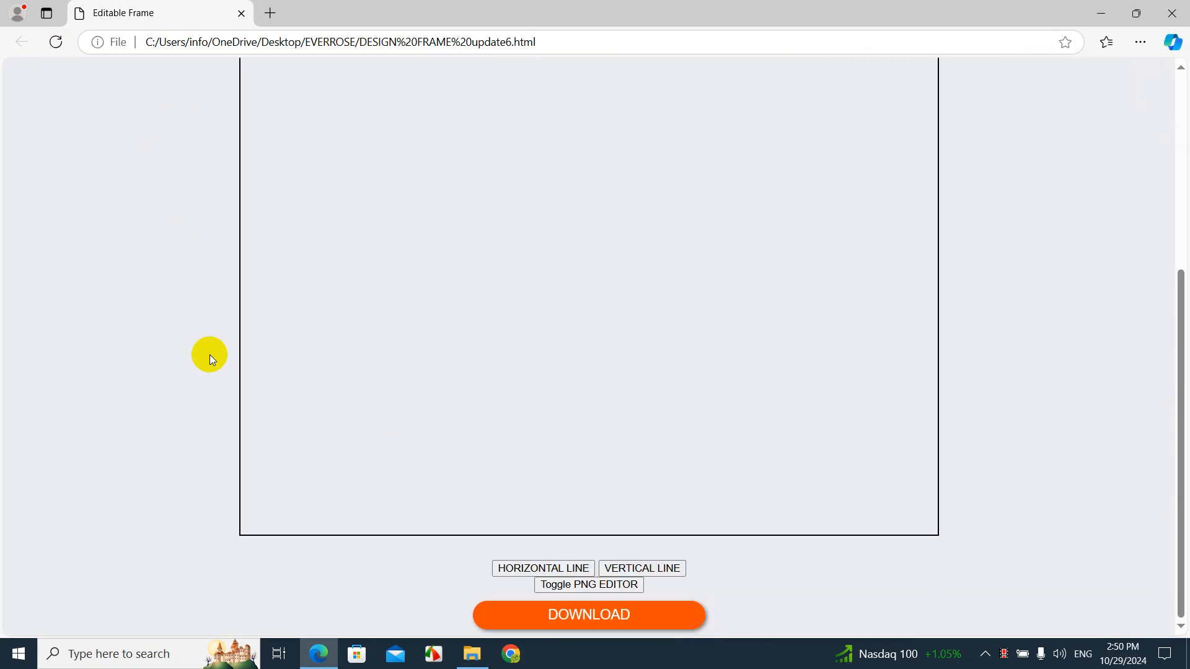
Step: Open the Shape Trim Tool from the special tools
scroll(214, 347, "up", 5)
left_click(605, 144)
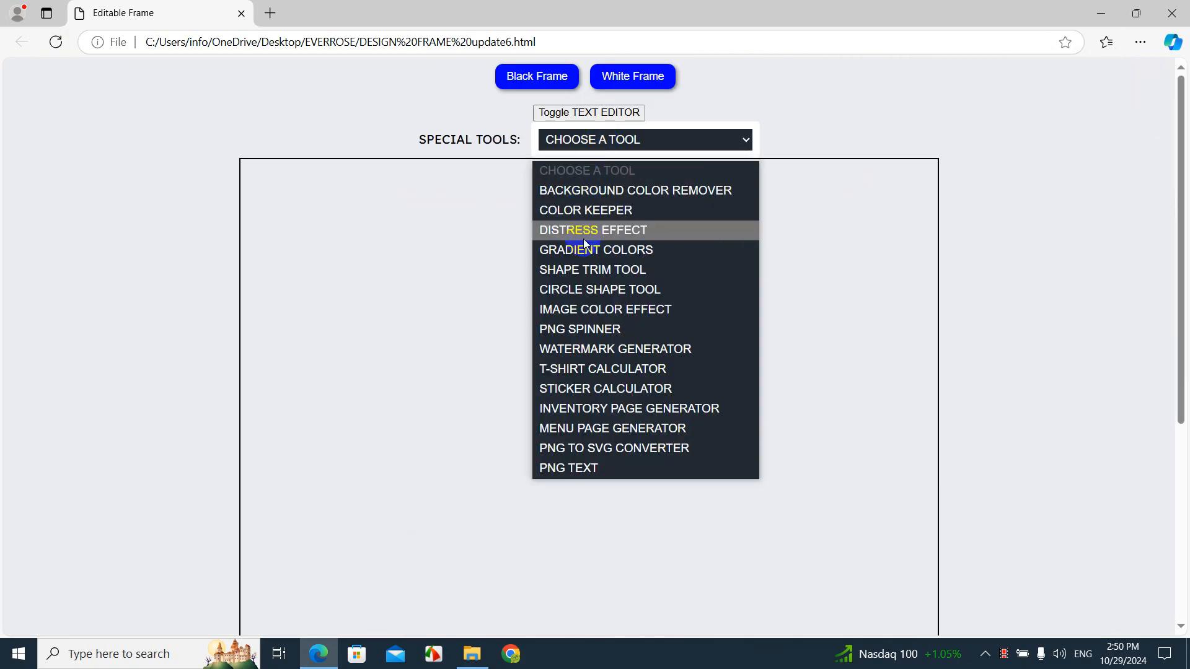
left_click(606, 272)
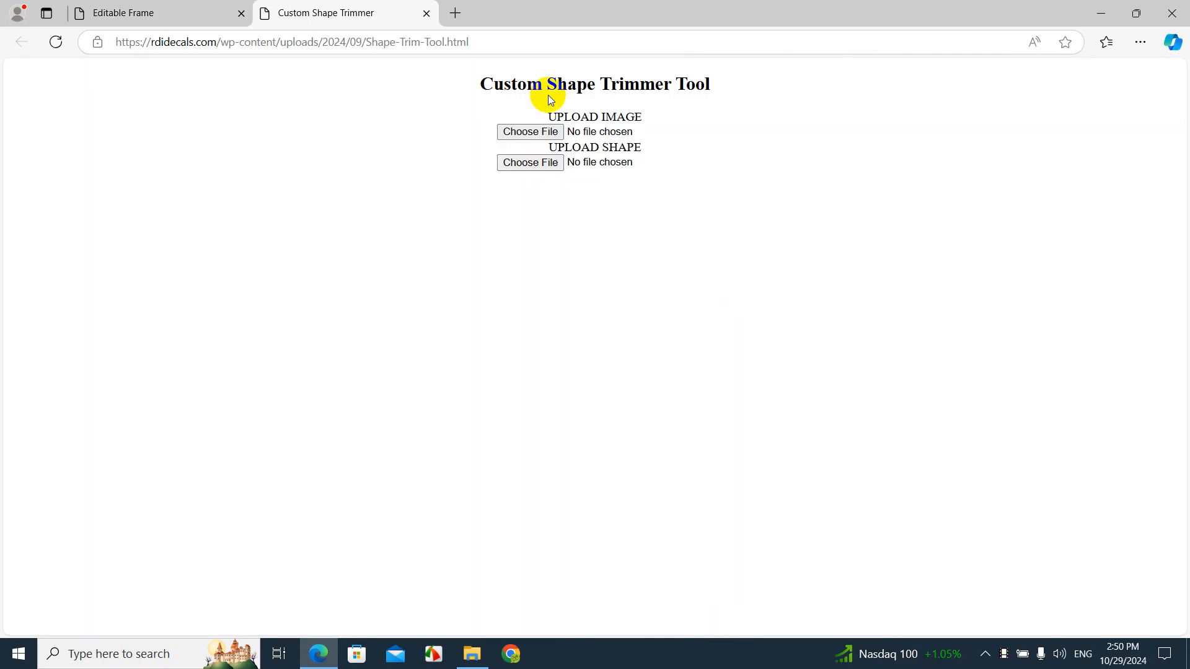
Step: Upload gold2.jpg as the image and DESIGN FRAME (1).png as the shape for trimming
left_click(547, 130)
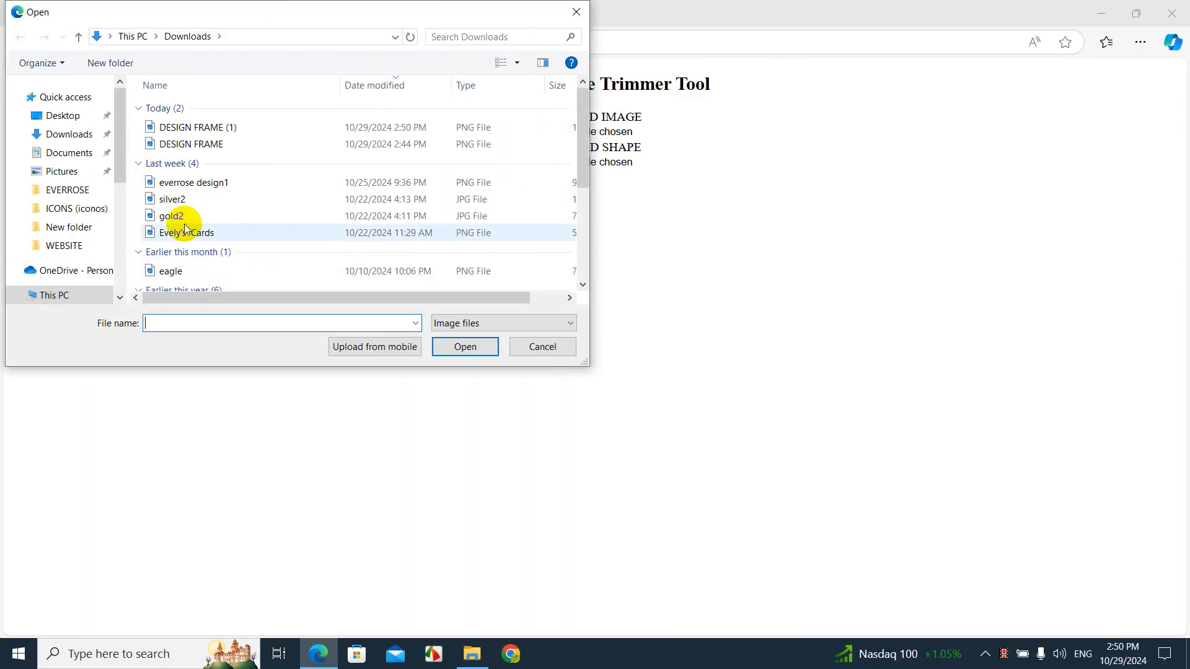
double_click(188, 216)
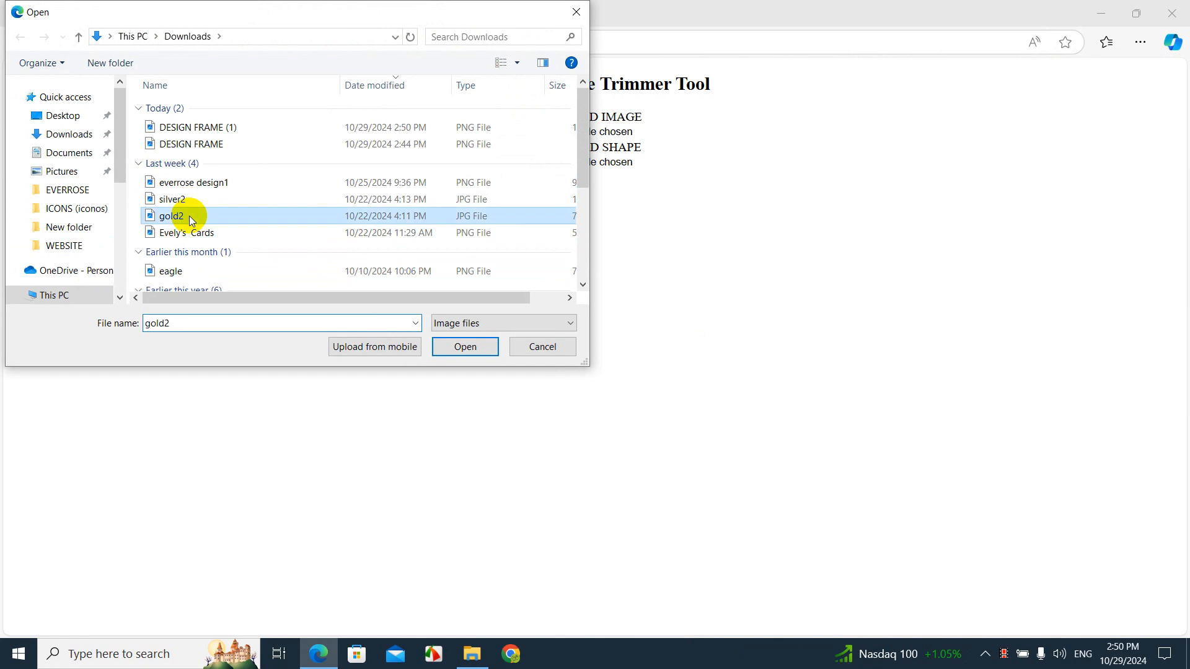
left_click(514, 163)
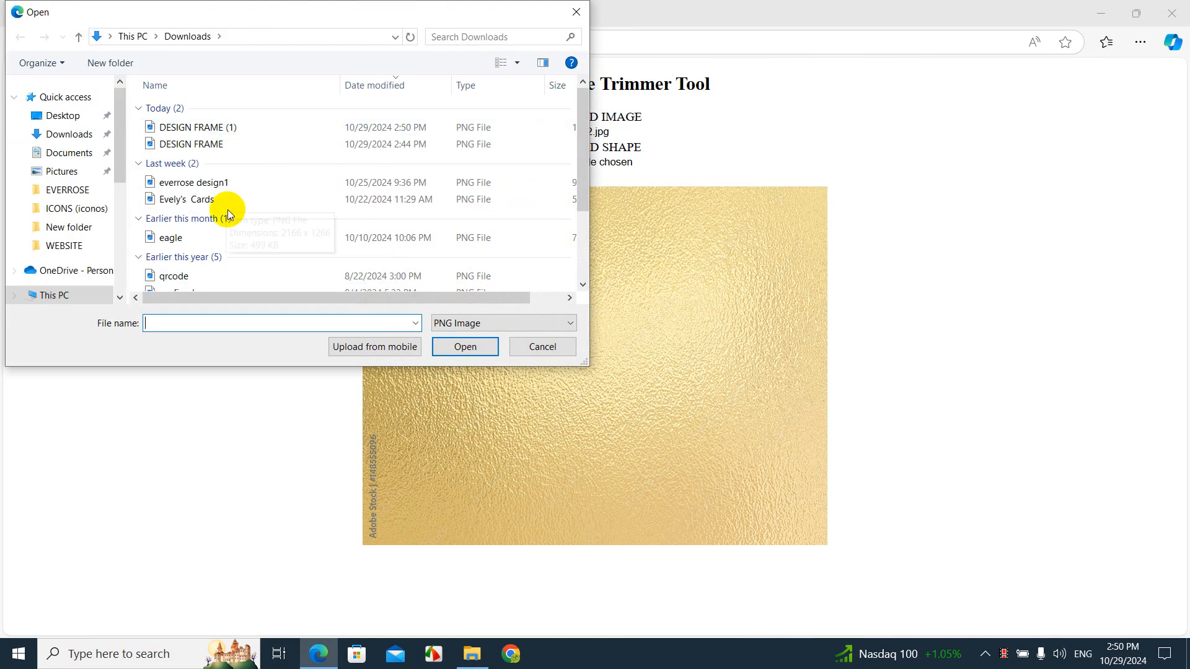
double_click(227, 129)
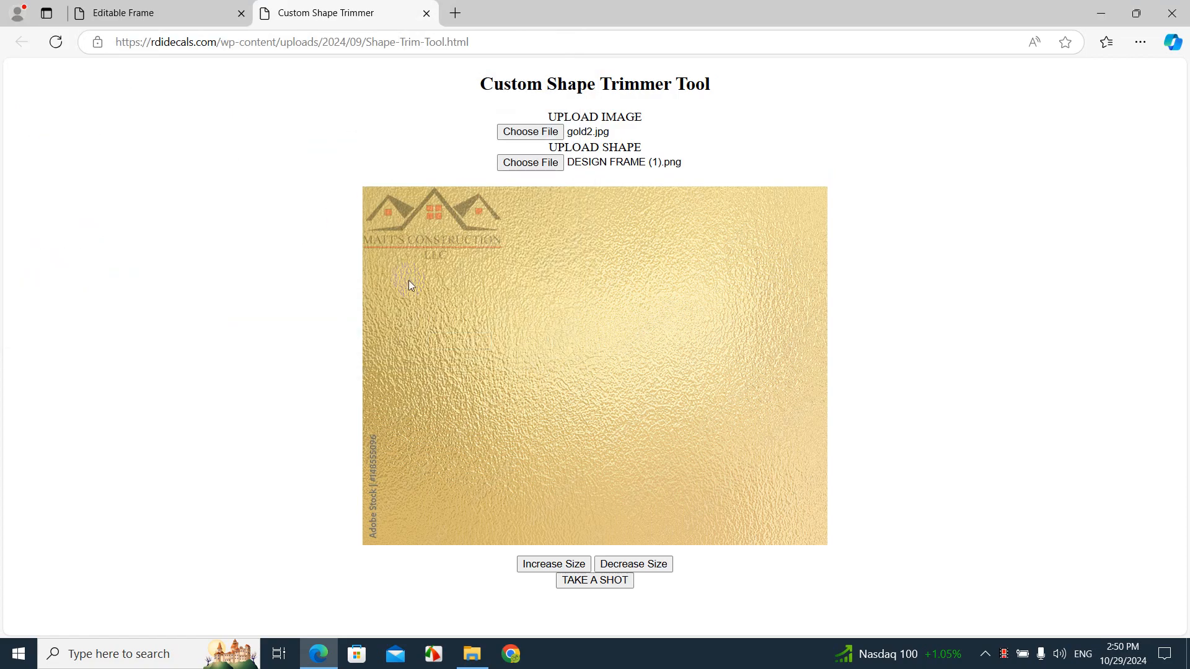
Step: Enlarge the logo shape until it spans the full width of the gold texture
left_click(570, 565)
left_click(570, 565)
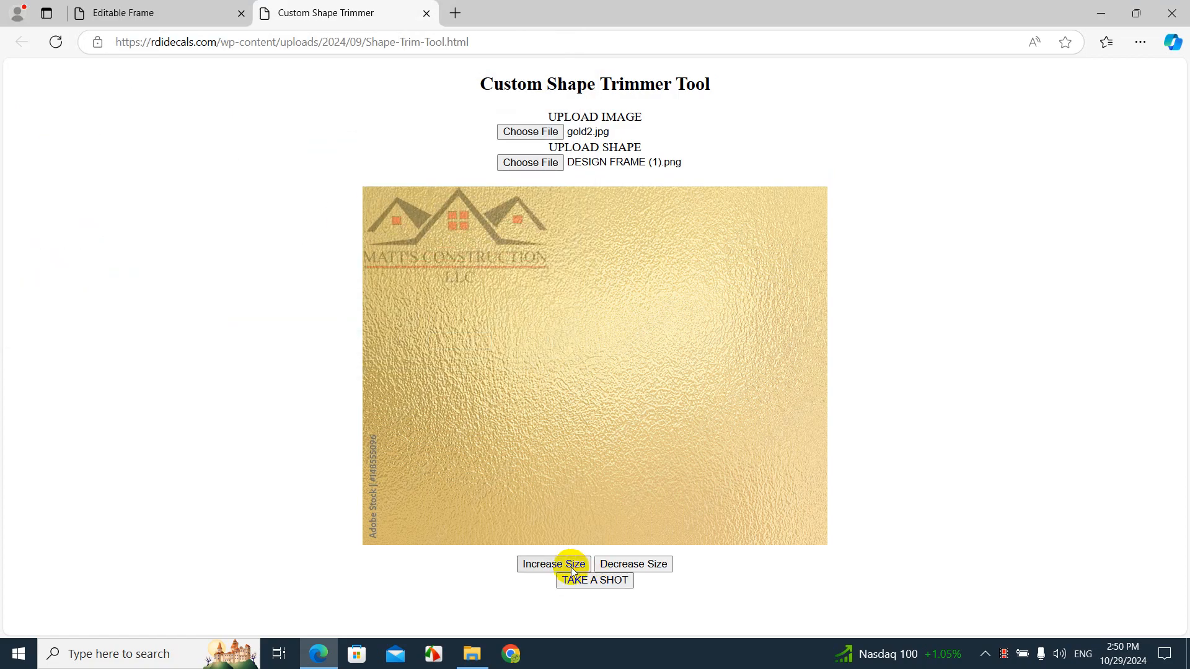
left_click(570, 566)
left_click(571, 565)
left_click(570, 565)
left_click(571, 565)
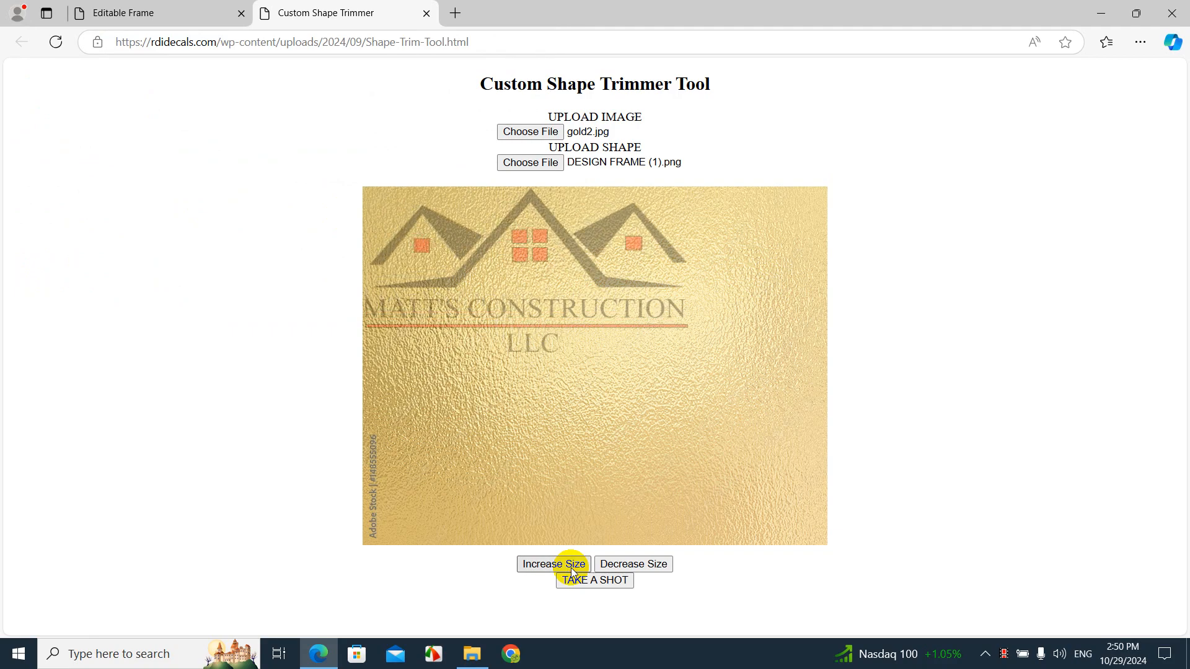
left_click(571, 565)
left_click(570, 565)
left_click(571, 566)
left_click(571, 565)
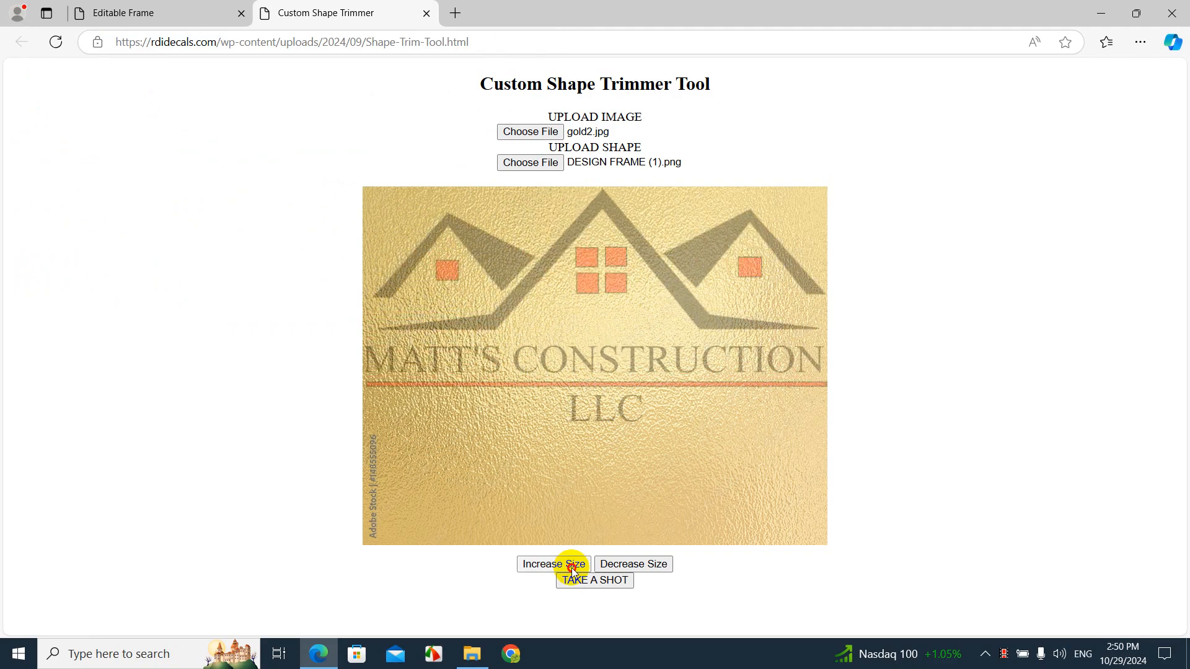
Step: Move the logo shape down to the middle of the gold texture, export the trimmed shot and close the trim tool
left_click_drag(569, 233, 570, 271)
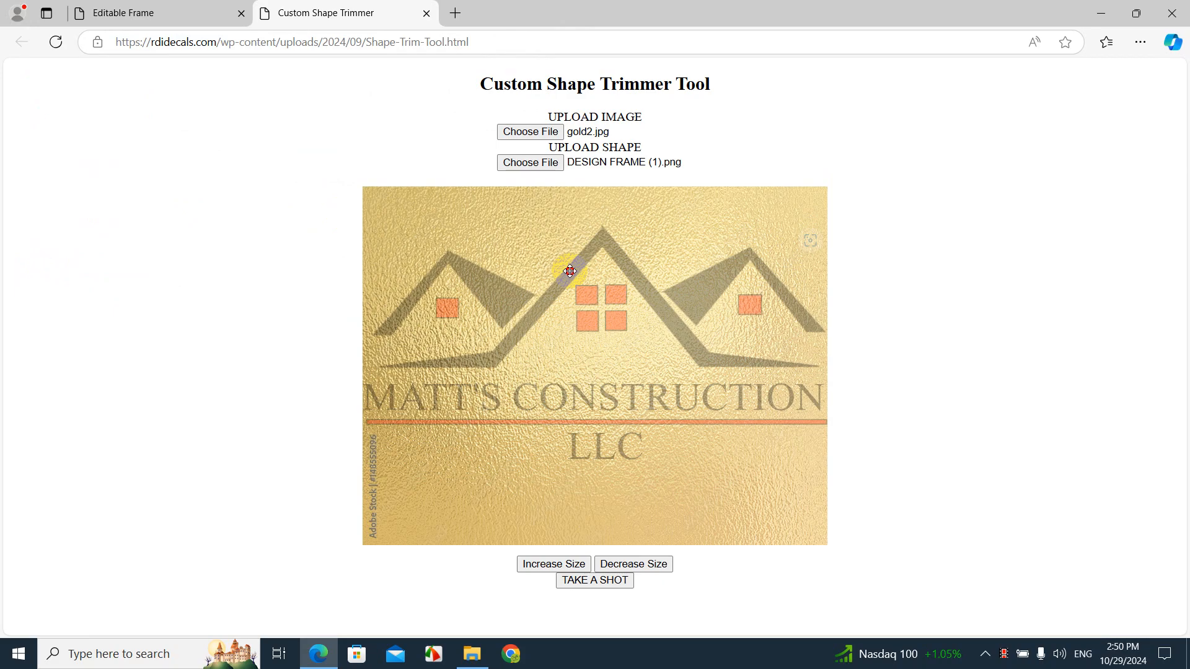
left_click(605, 585)
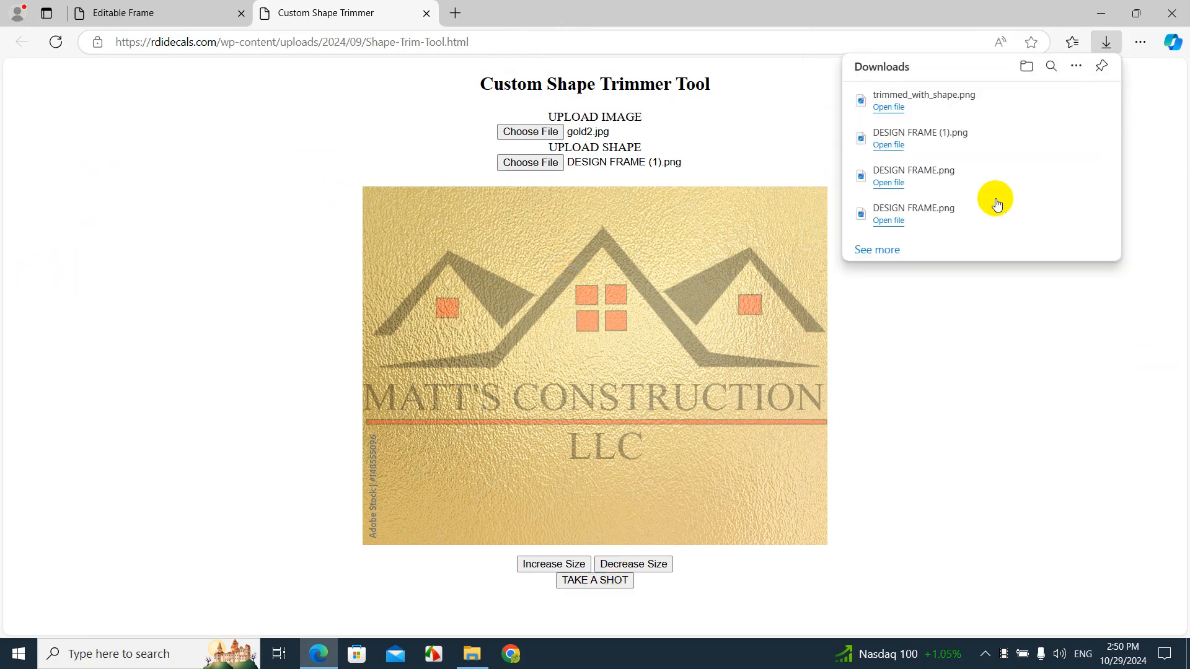
left_click(426, 14)
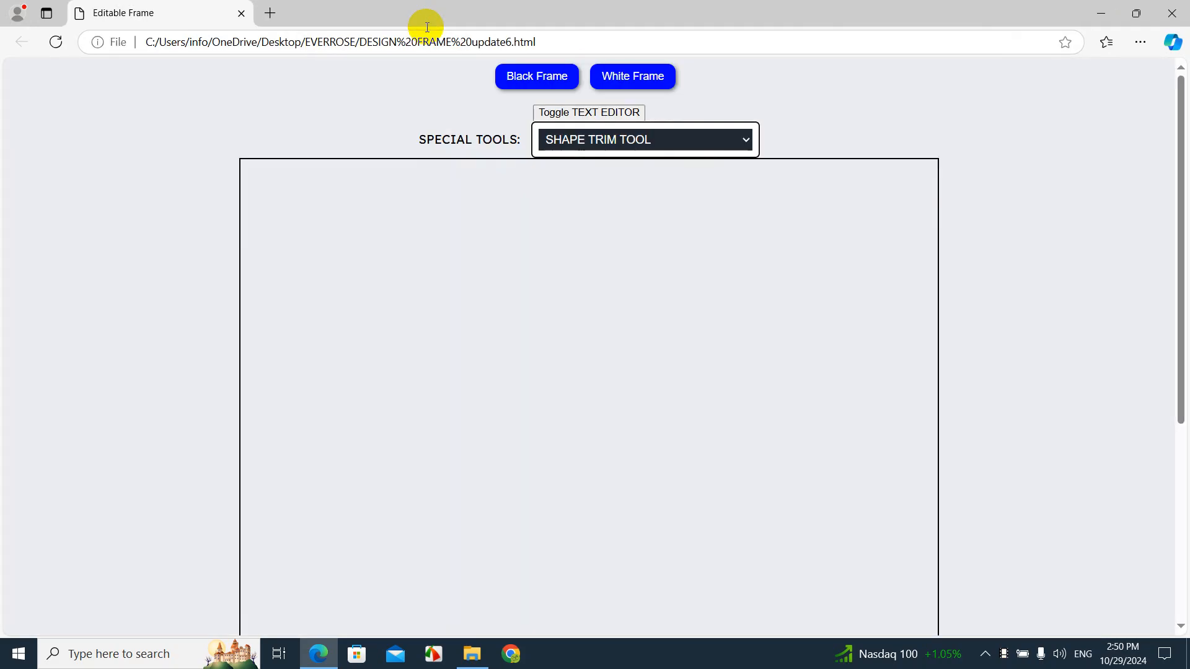
Step: Make the design frame black and load trimmed_with_shape.png into it through the PNG editor
left_click(554, 77)
scroll(494, 207, "down", 2)
left_click(560, 582)
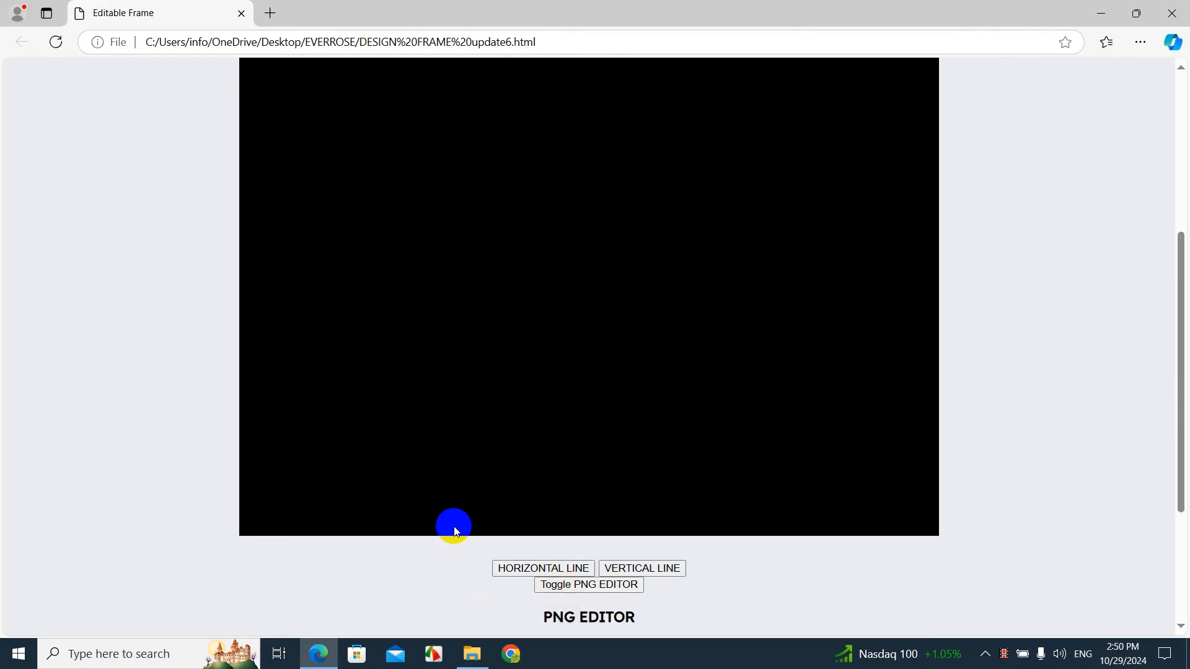
scroll(451, 523, "down", 3)
left_click(126, 435)
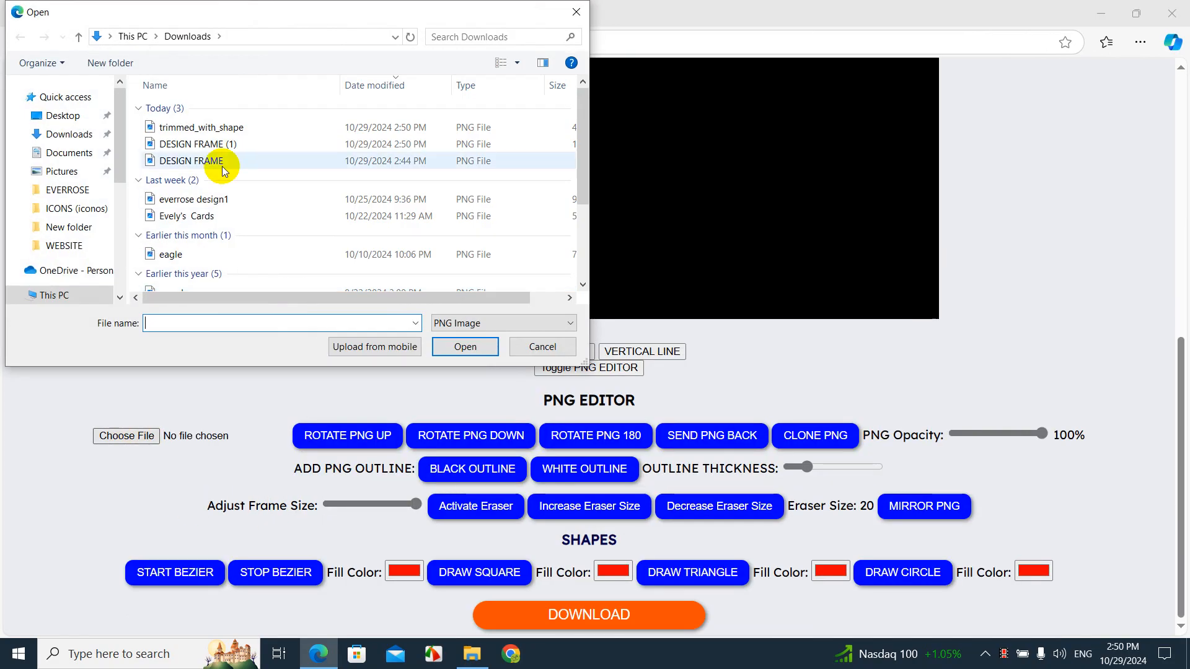
left_click(197, 127)
double_click(197, 128)
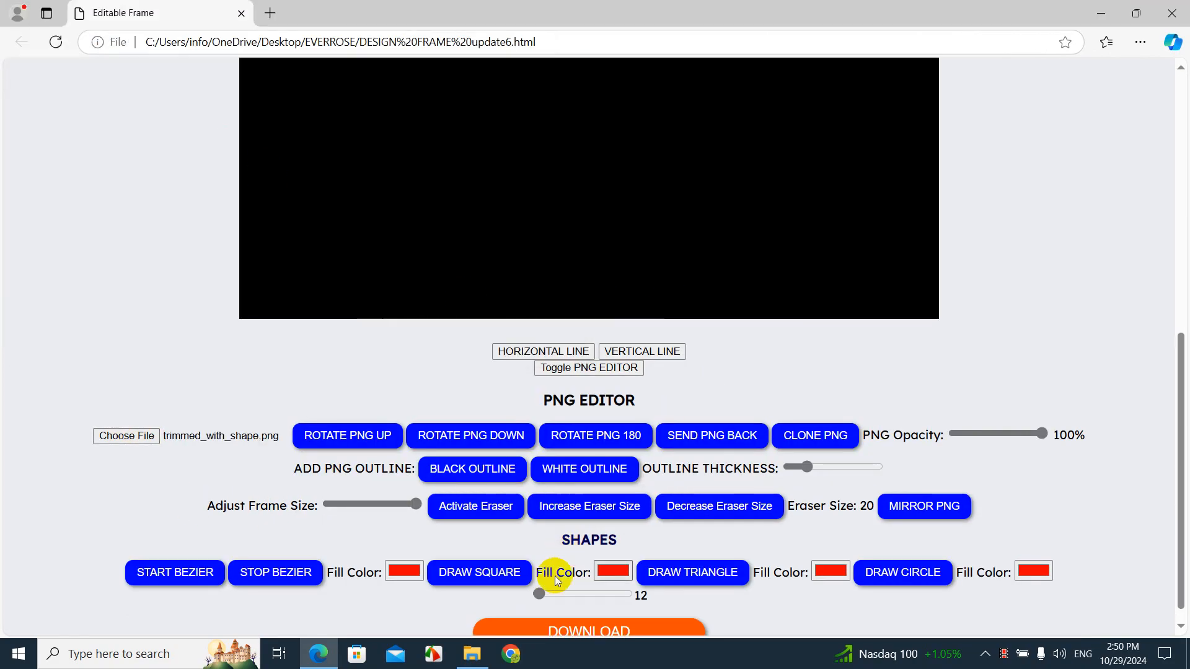
Step: Enlarge the gold logo to size 814 and move it down to the middle of the black frame
scroll(570, 583, "up", 5)
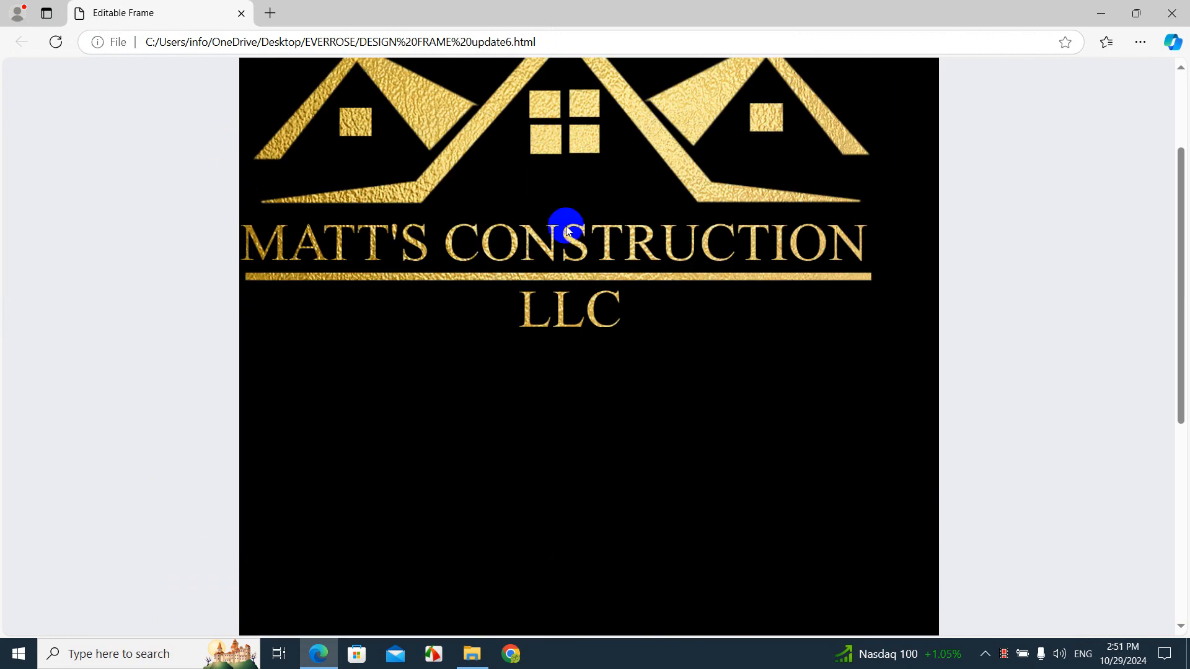
left_click_drag(558, 146, 579, 319)
scroll(1170, 228, "up", 1)
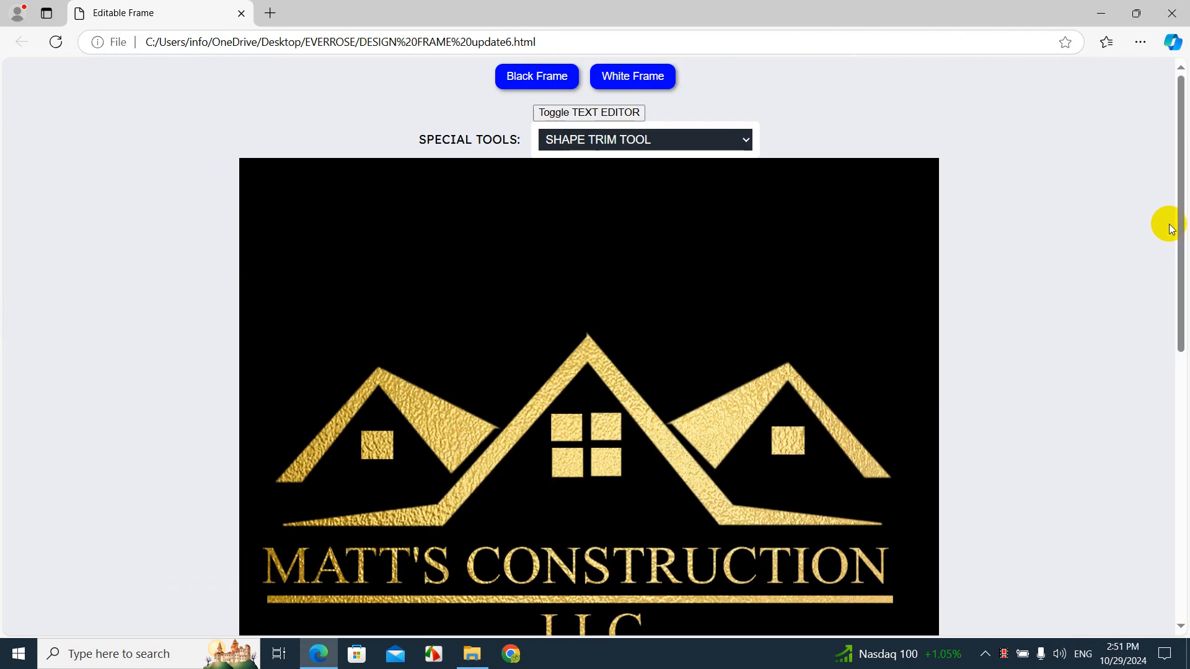
Step: Look over the gold logo on the black frame and the PNG editor and shape controls below it
scroll(1170, 228, "down", 5)
scroll(1171, 229, "up", 5)
scroll(1171, 229, "down", 5)
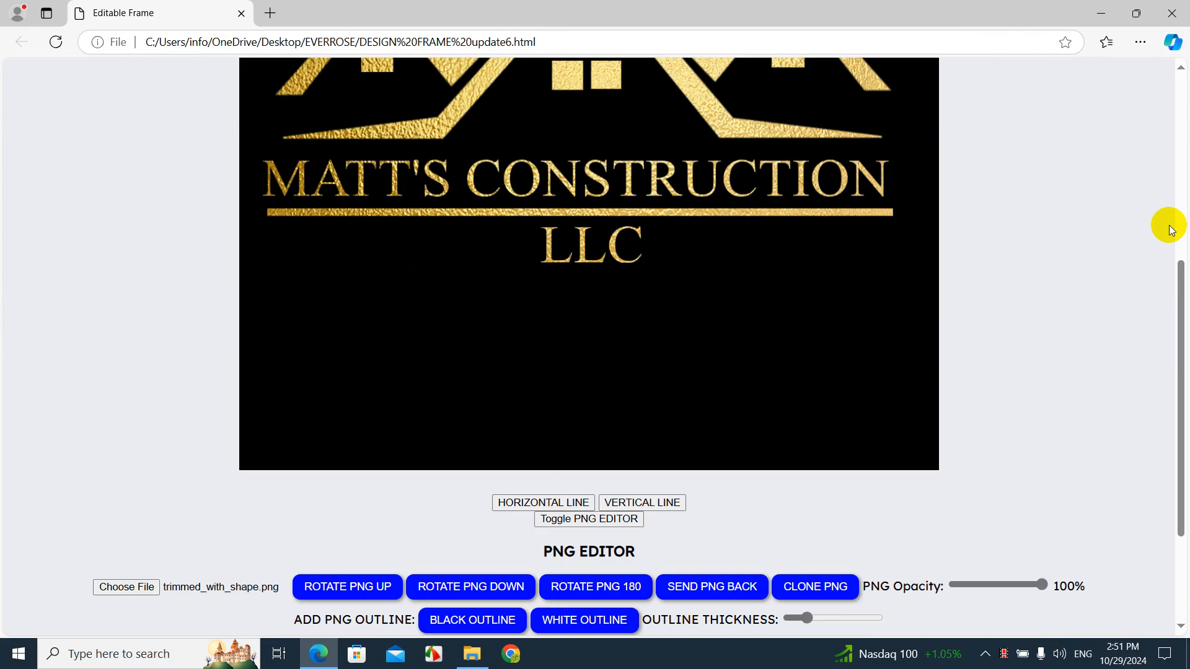
scroll(1171, 228, "up", 5)
scroll(1171, 234, "down", 5)
scroll(1170, 235, "up", 5)
scroll(1171, 241, "down", 5)
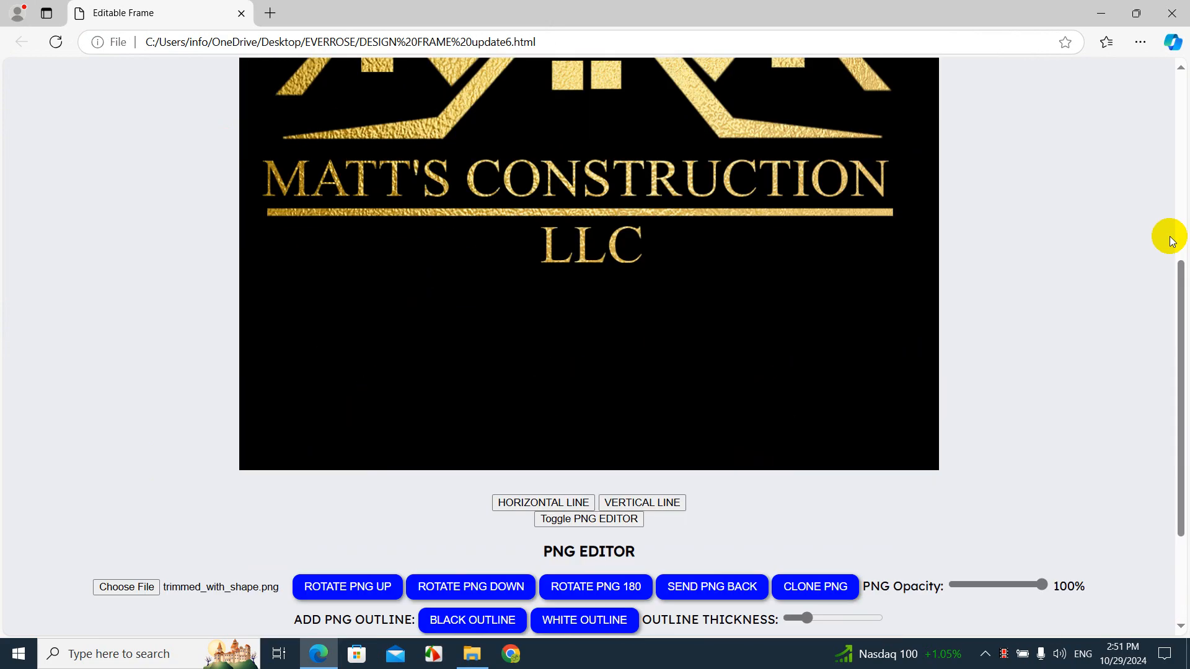
scroll(1172, 242, "down", 3)
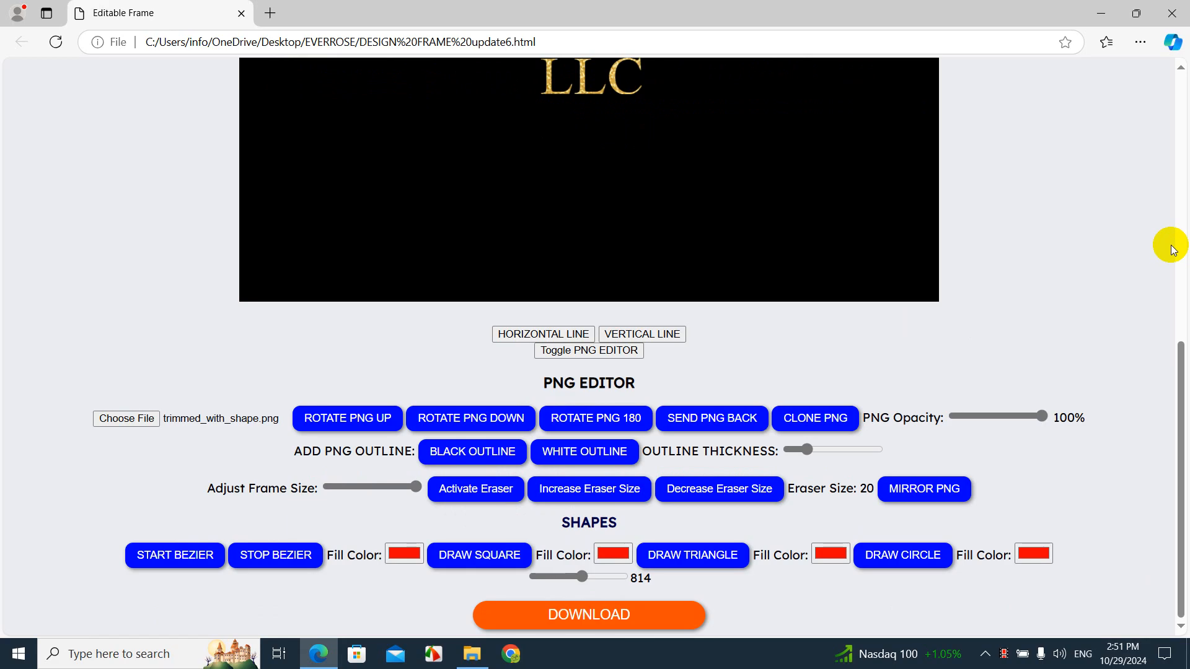
scroll(1171, 245, "up", 5)
scroll(1171, 250, "up", 2)
scroll(1171, 250, "down", 5)
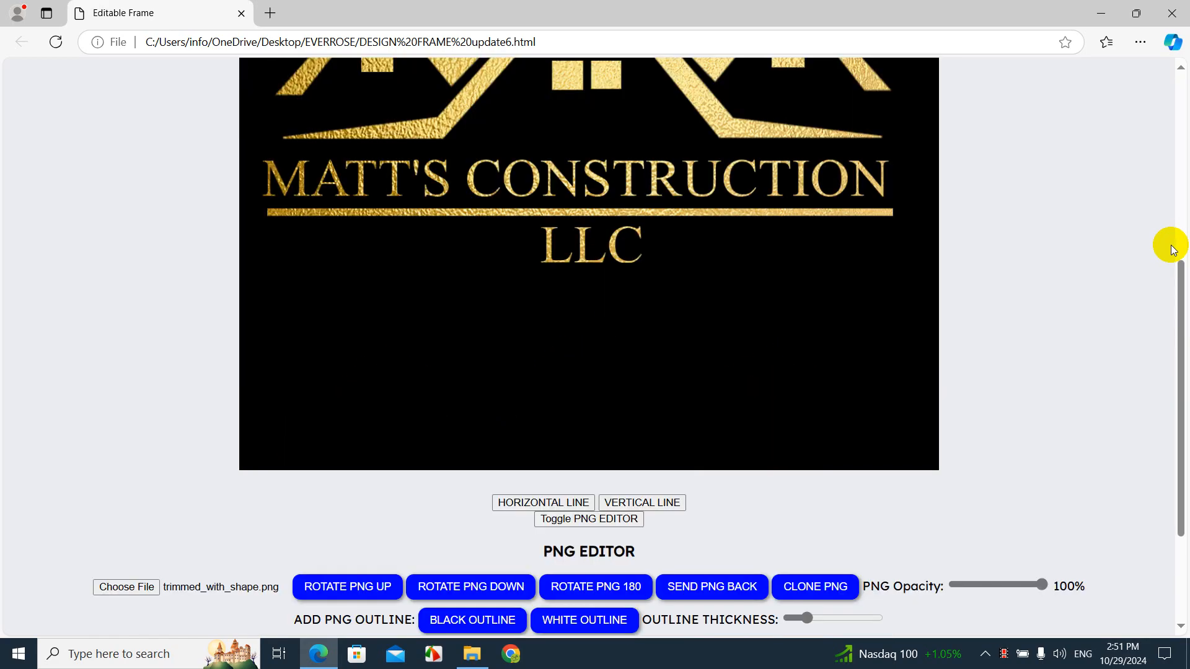
scroll(1160, 251, "up", 5)
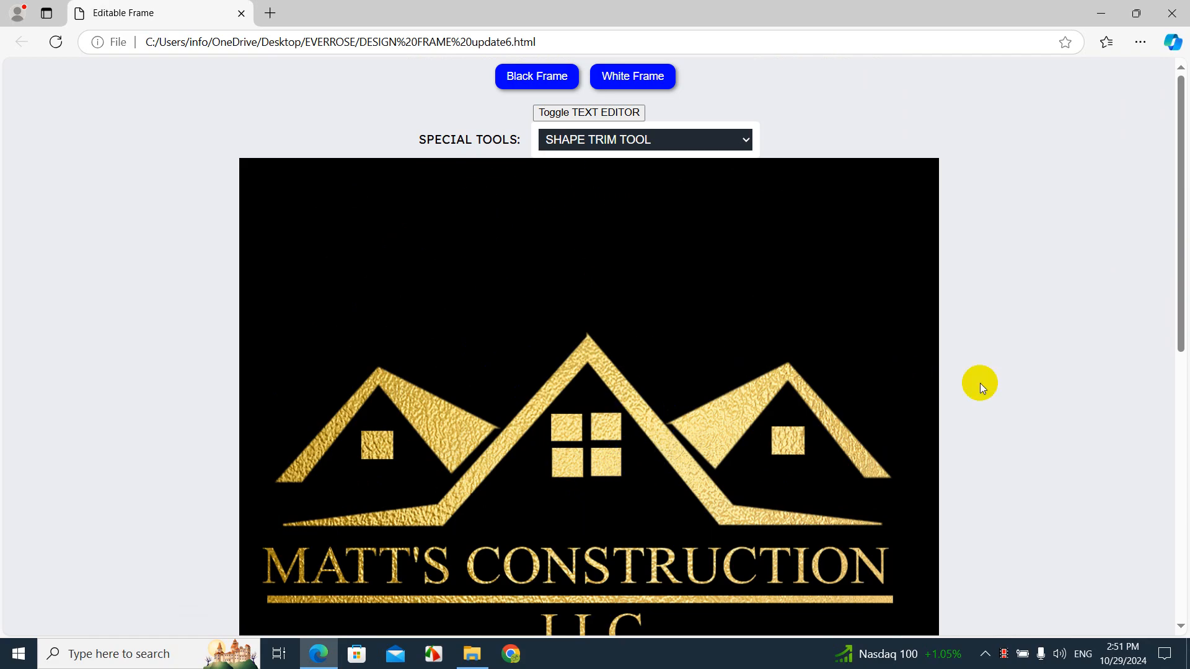
scroll(595, 434, "down", 6)
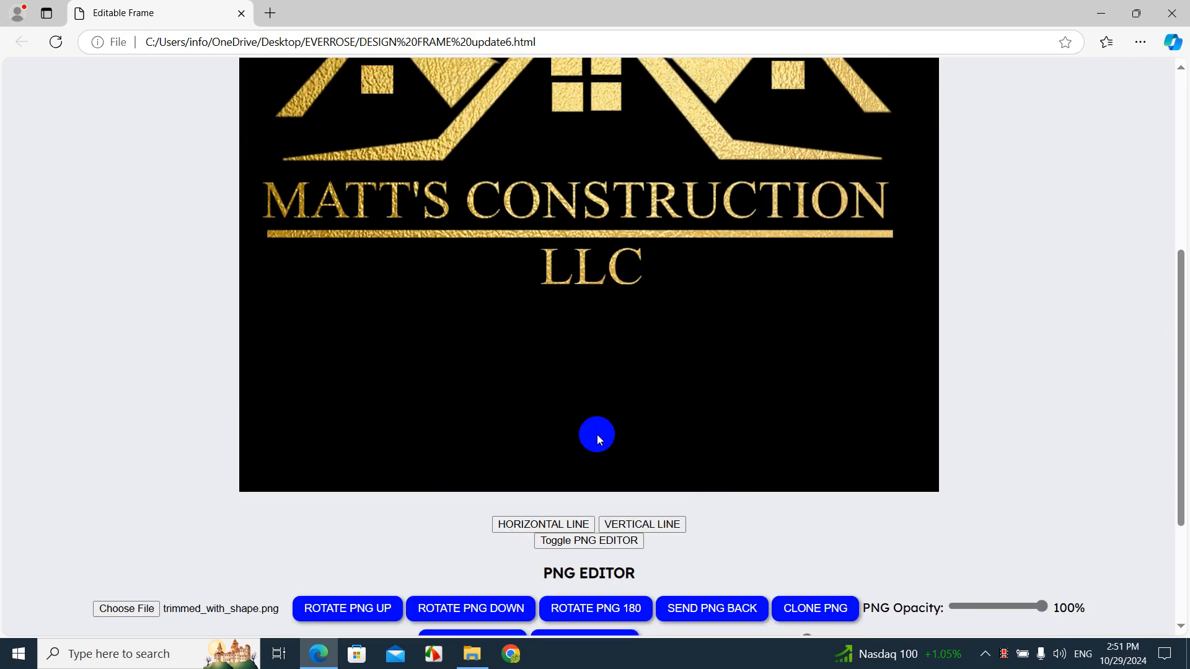
scroll(598, 439, "up", 6)
scroll(599, 439, "down", 6)
scroll(599, 439, "up", 6)
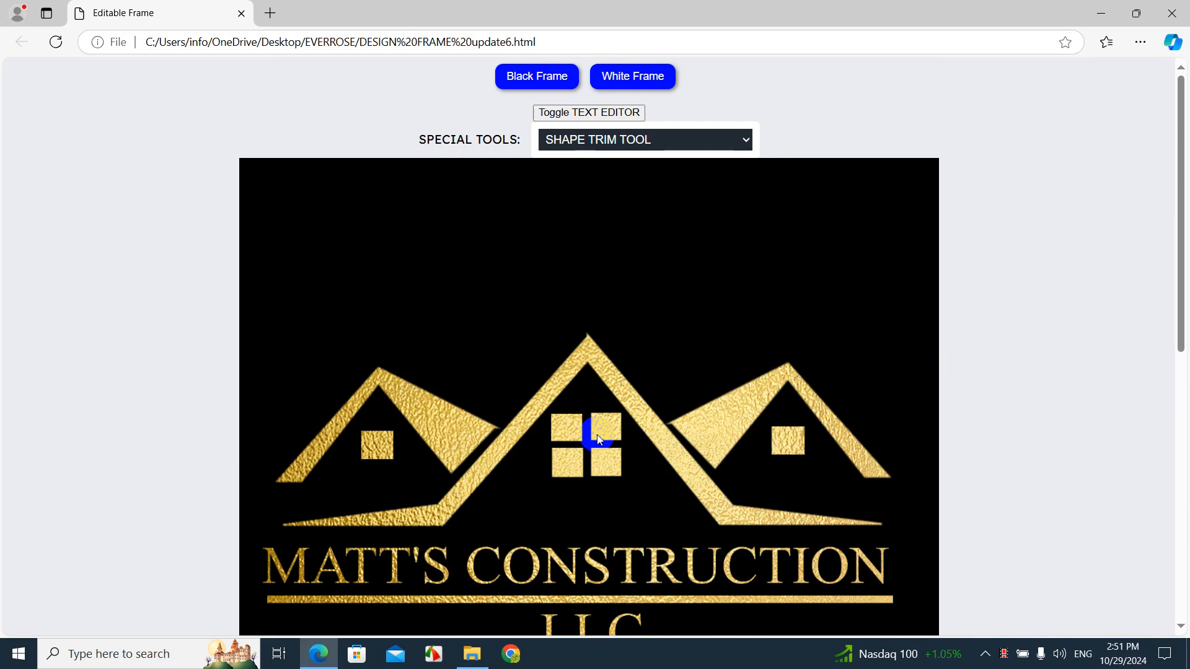
scroll(600, 439, "down", 6)
scroll(597, 434, "down", 3)
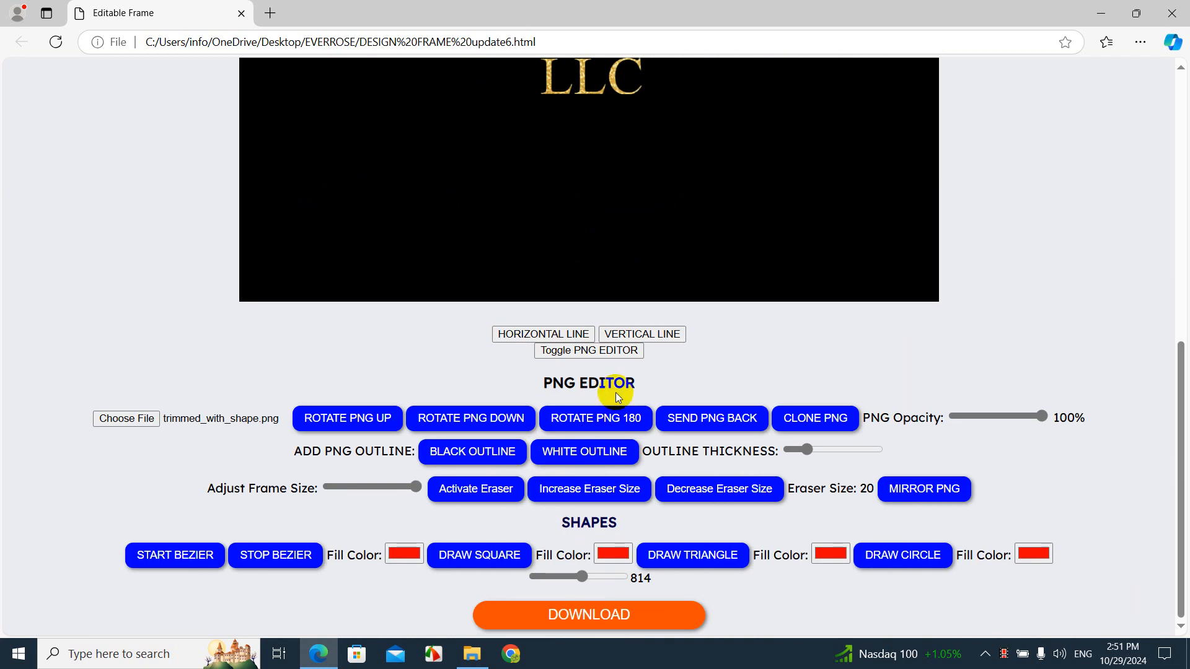
scroll(692, 323, "up", 6)
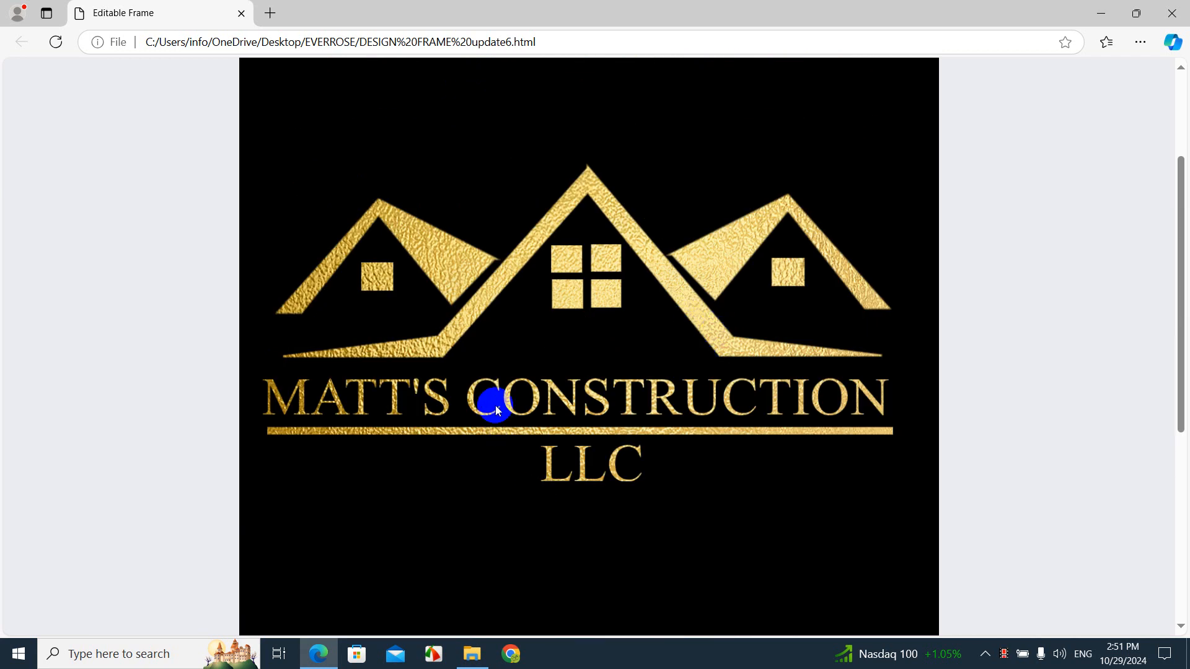